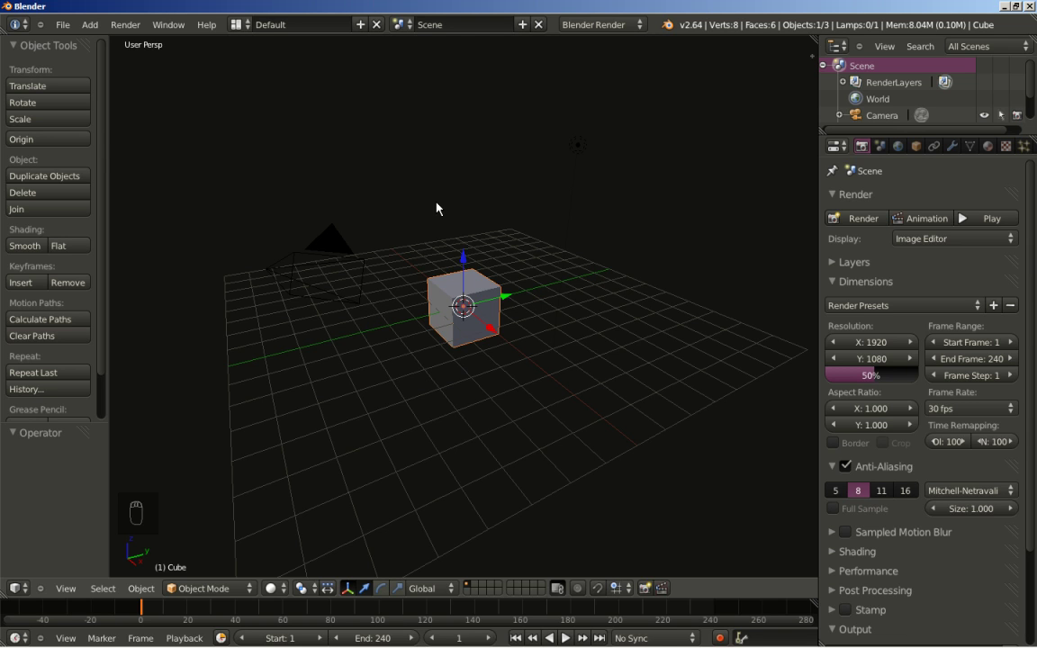
# - Delete the default cube and add a text object at the scene's origin
pyautogui.press('x')
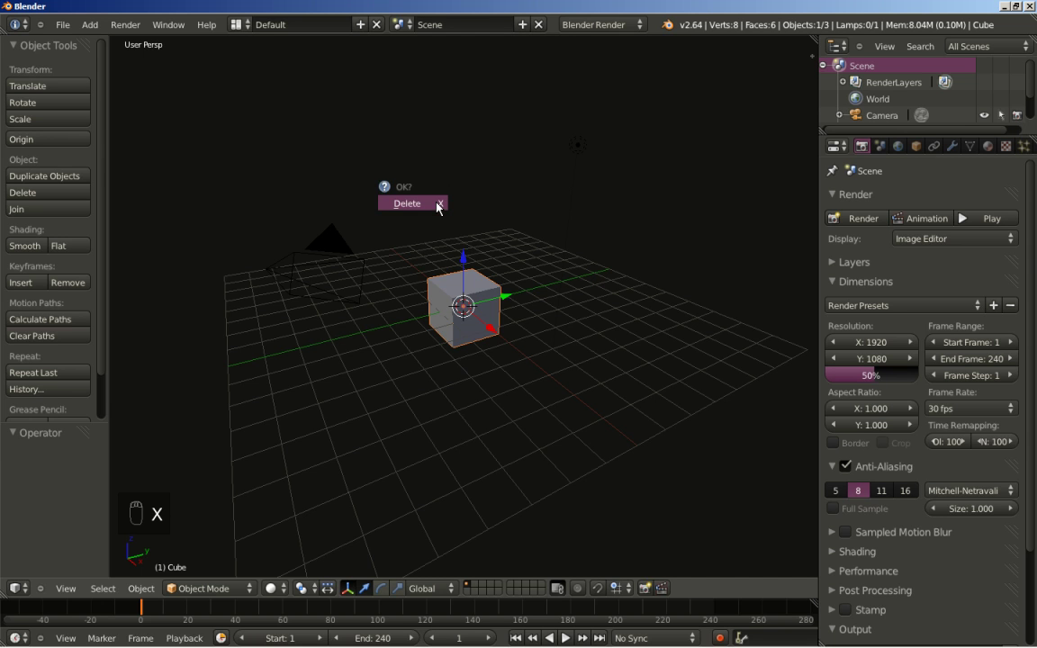
pyautogui.click(432, 205)
pyautogui.moveTo(442, 219); pyautogui.dragTo(447, 294, button='middle')
pyautogui.scroll(4, 450, 296)
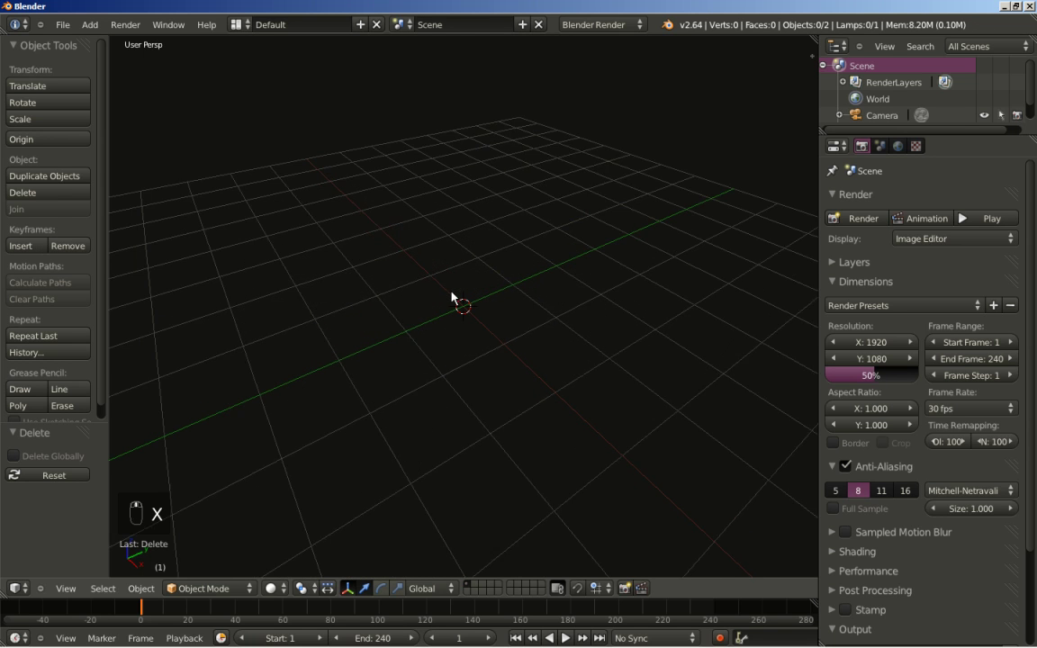
pyautogui.hotkey('shift', 'a')
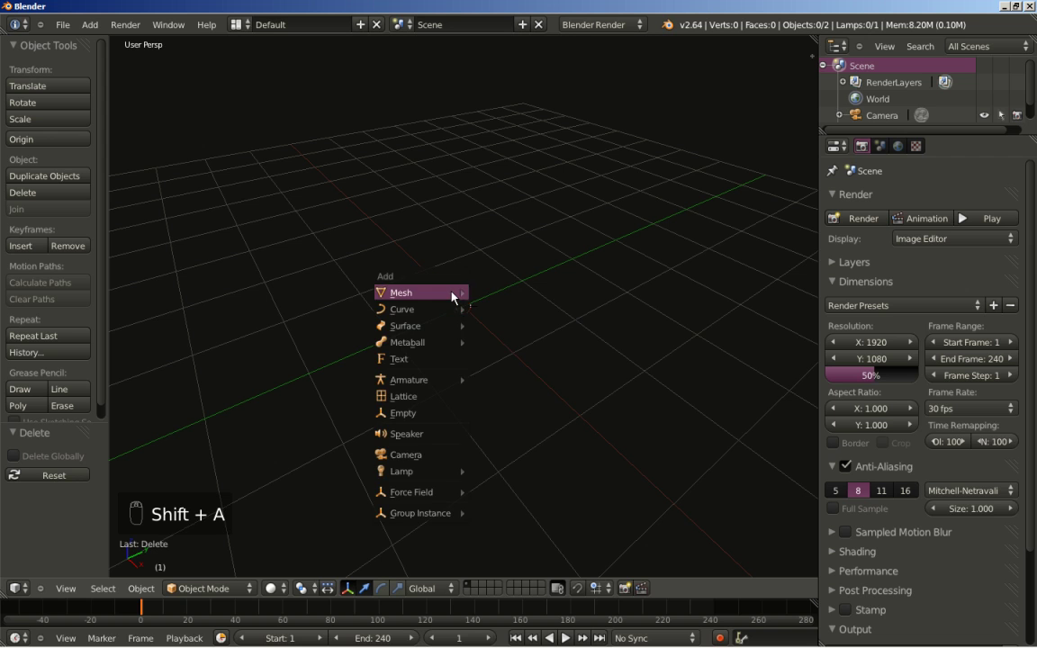
pyautogui.click(422, 367)
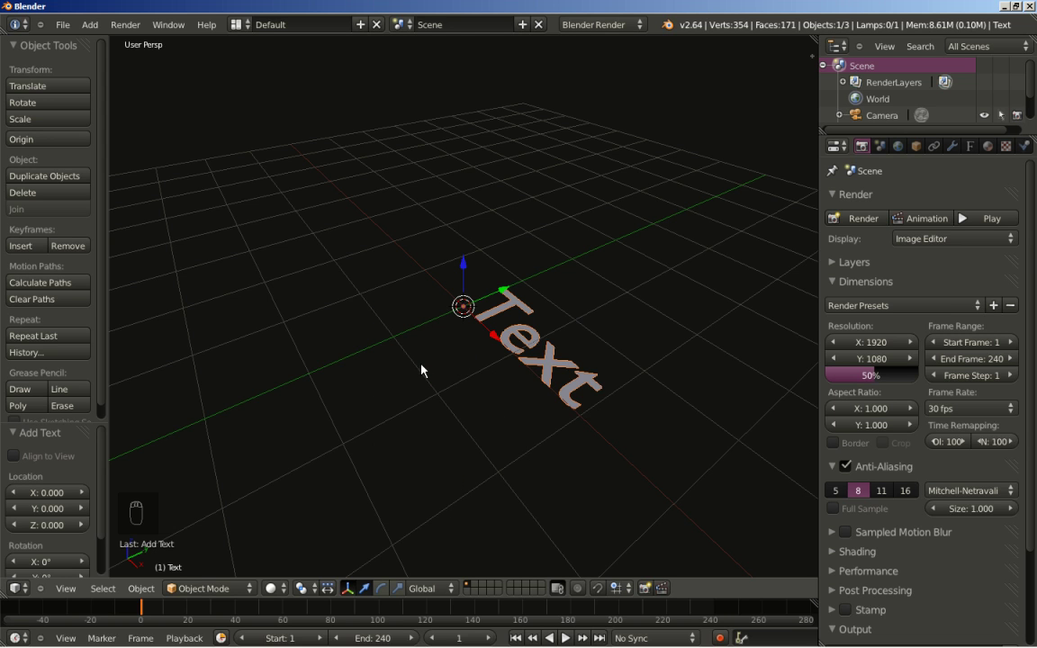
# - Replace the text object's default wording with "blender" and return to Object Mode
pyautogui.press('Tab')
pyautogui.press('BackSpace')
pyautogui.press('BackSpace')
pyautogui.press('BackSpace')
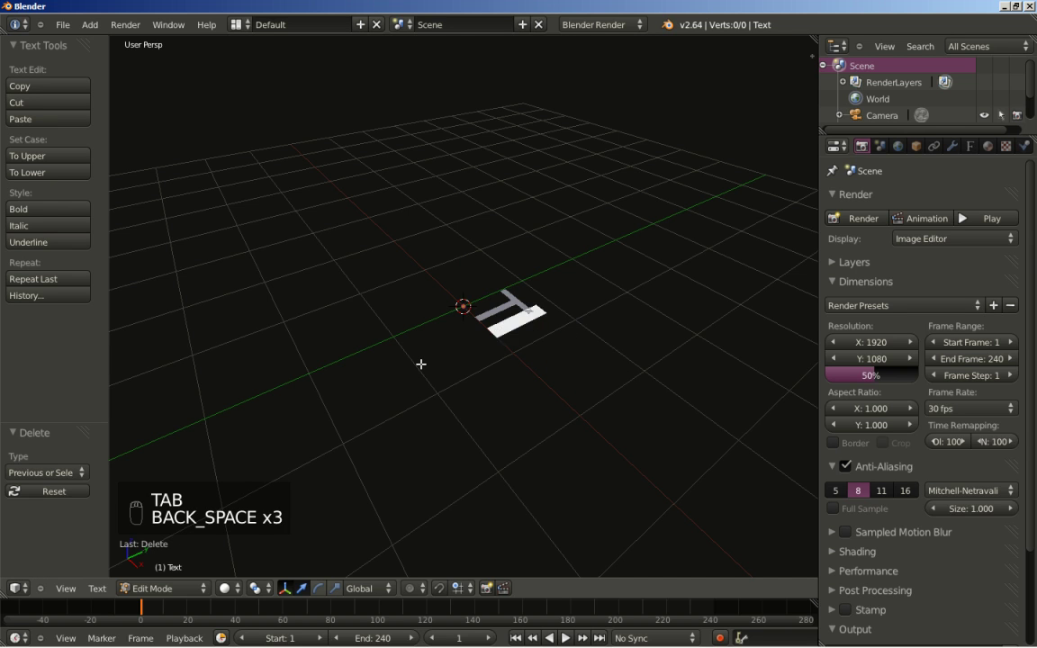
pyautogui.press('BackSpace')
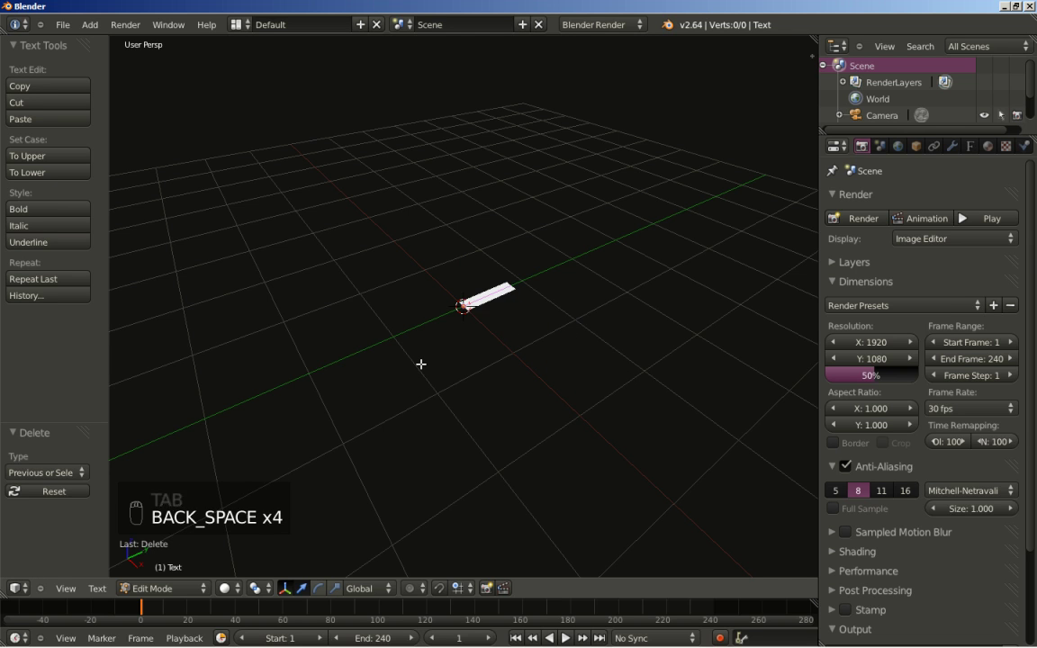
pyautogui.write('blender')
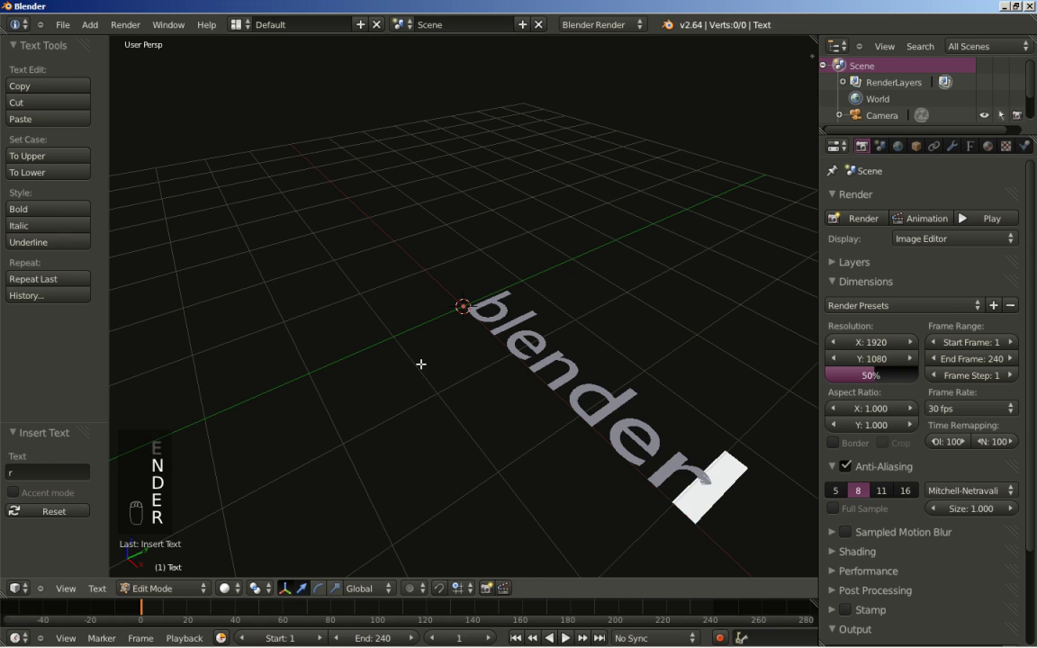
pyautogui.press('Tab')
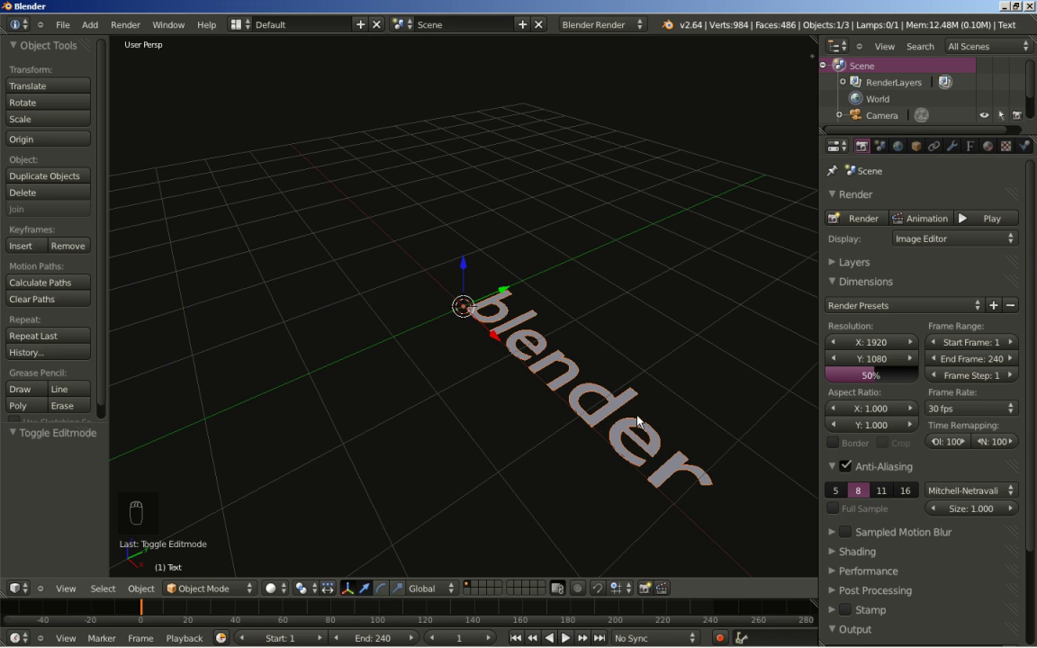
# - Set the paragraph alignment of the "blender" text to Center
pyautogui.click(970, 147)
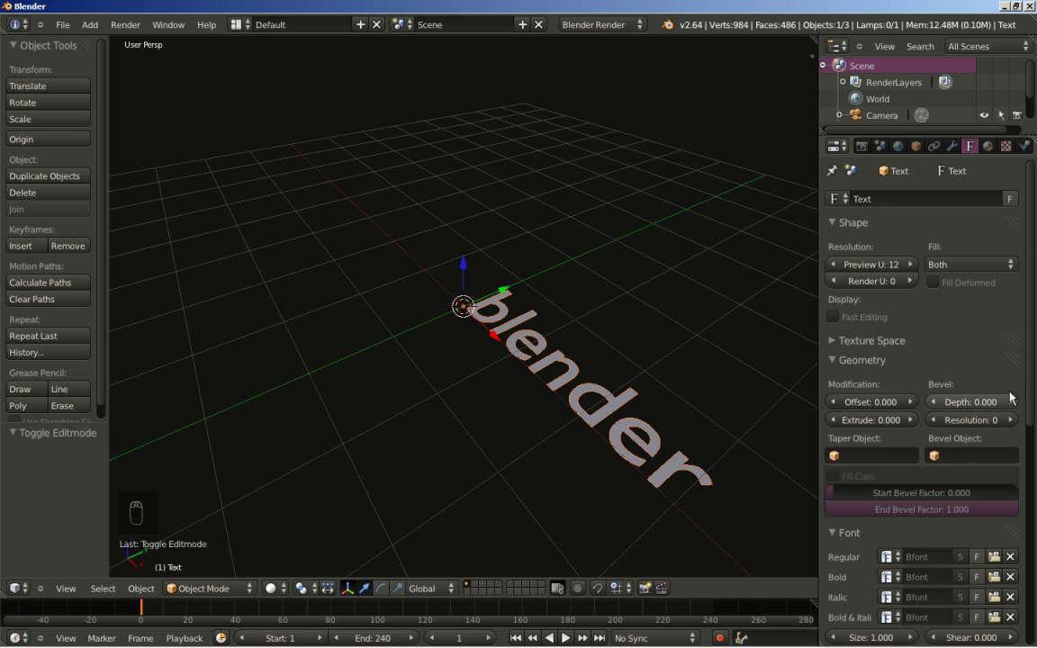
pyautogui.scroll(-5, 958, 286)
pyautogui.scroll(-4, 968, 351)
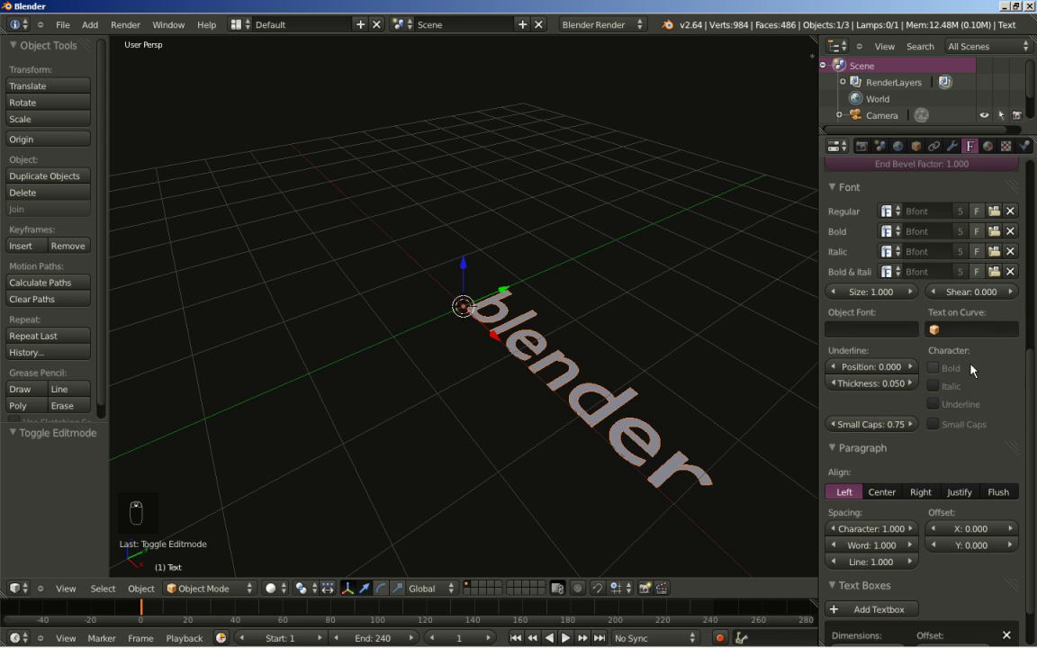
pyautogui.click(875, 492)
# - Give the "blender" text depth by setting its geometry Extrude value to 0.2
pyautogui.moveTo(641, 429); pyautogui.dragTo(425, 429, button='middle')
pyautogui.scroll(4, 425, 430)
pyautogui.keyDown('shift'); pyautogui.moveTo(558, 440); pyautogui.dragTo(483, 433, button='middle'); pyautogui.keyUp('shift')
pyautogui.scroll(8, 855, 290)
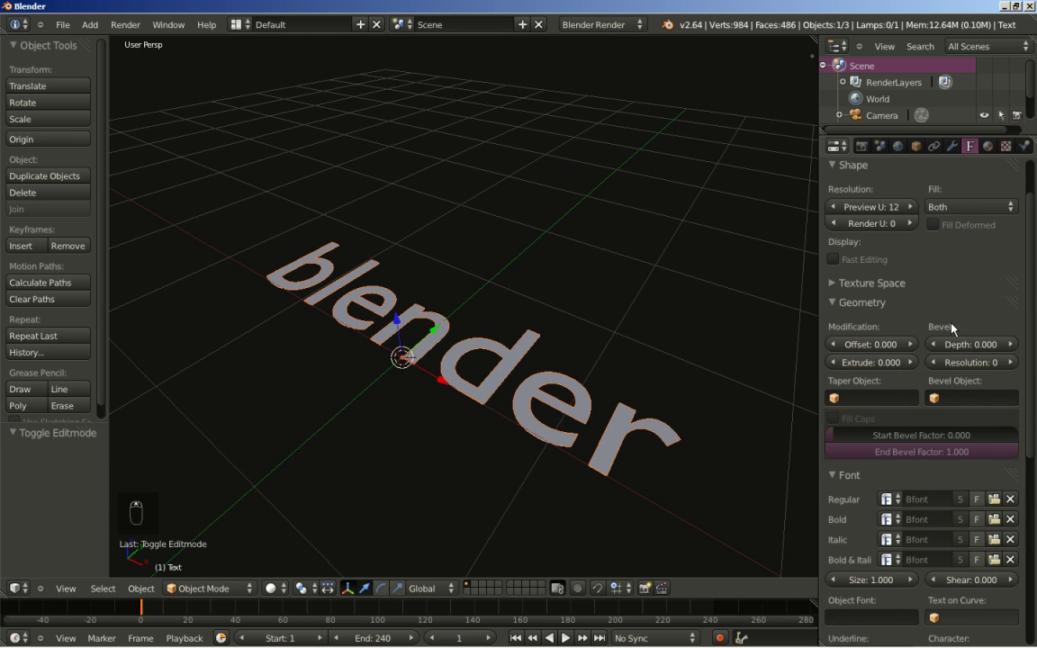
pyautogui.click(873, 363)
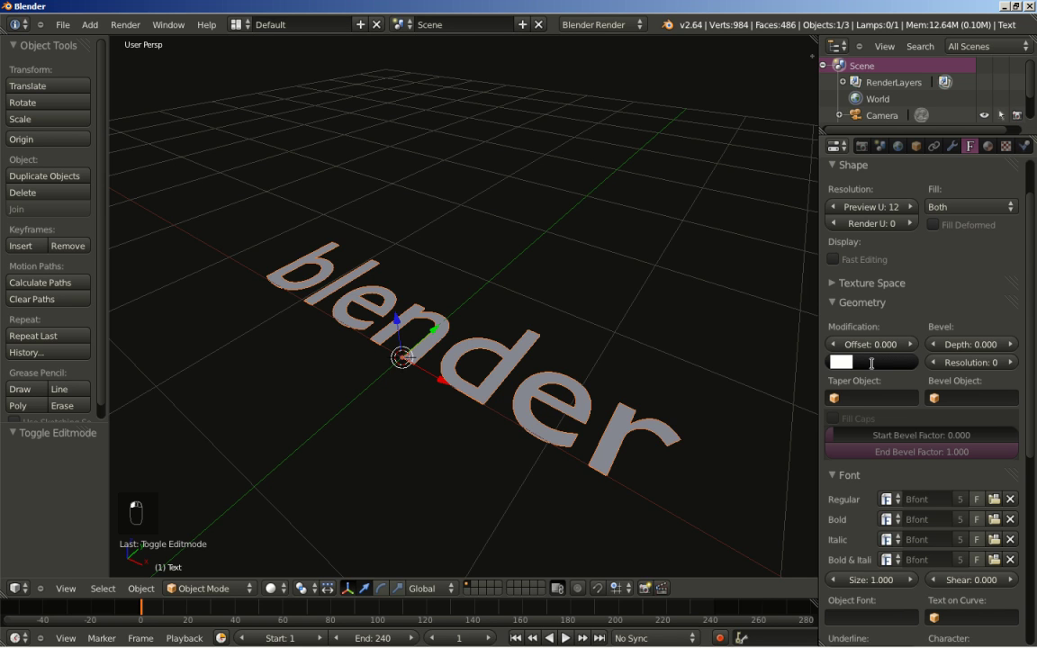
pyautogui.write('0.2')
pyautogui.press('Return')
# - Add a Remesh modifier to the extruded text and disable its Remove Disconnected Pieces option
pyautogui.moveTo(530, 441); pyautogui.dragTo(400, 417, button='middle')
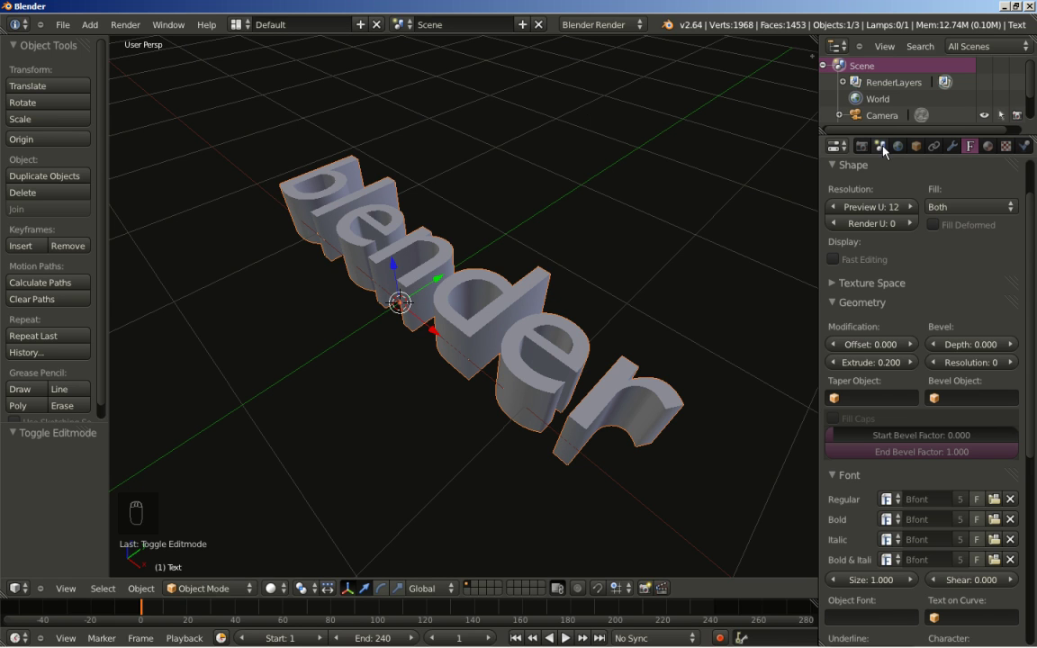
pyautogui.click(952, 147)
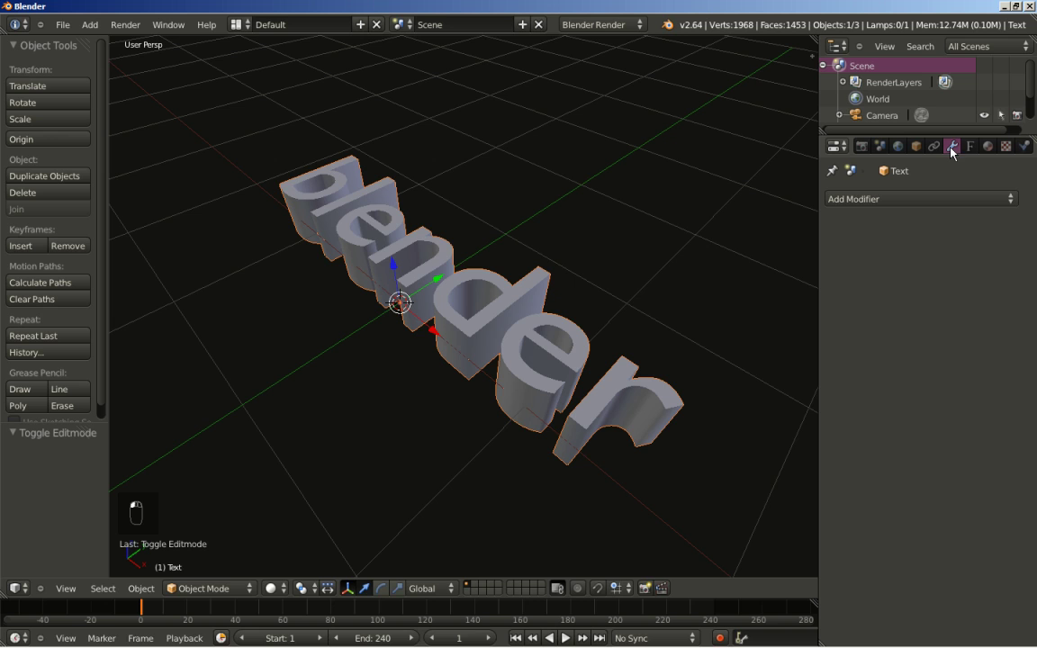
pyautogui.click(915, 200)
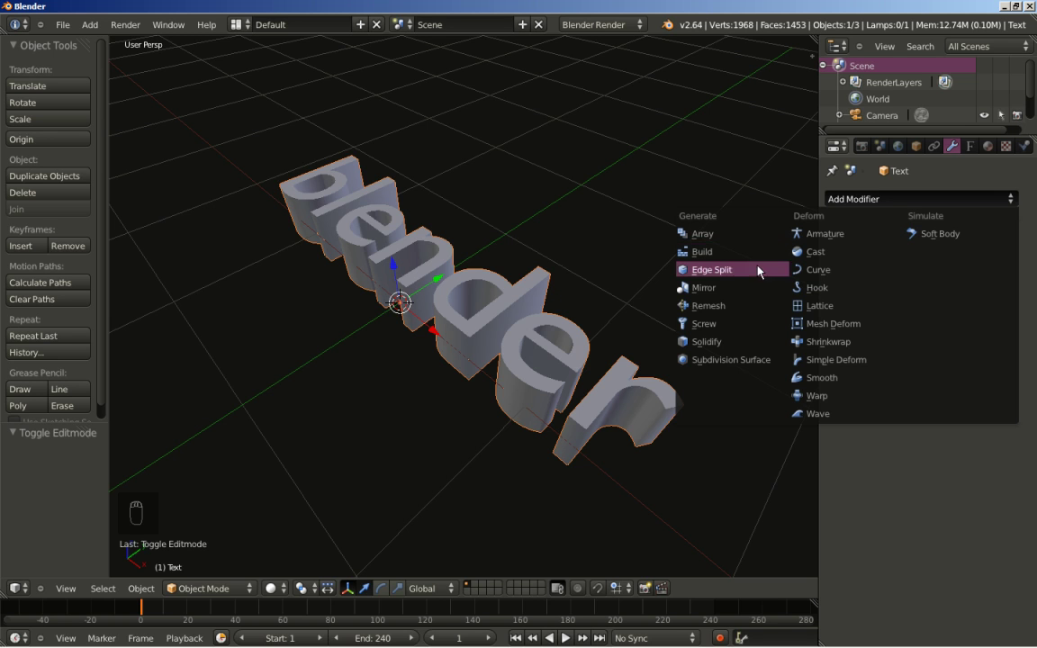
pyautogui.click(762, 307)
pyautogui.moveTo(459, 406); pyautogui.dragTo(490, 409, button='middle')
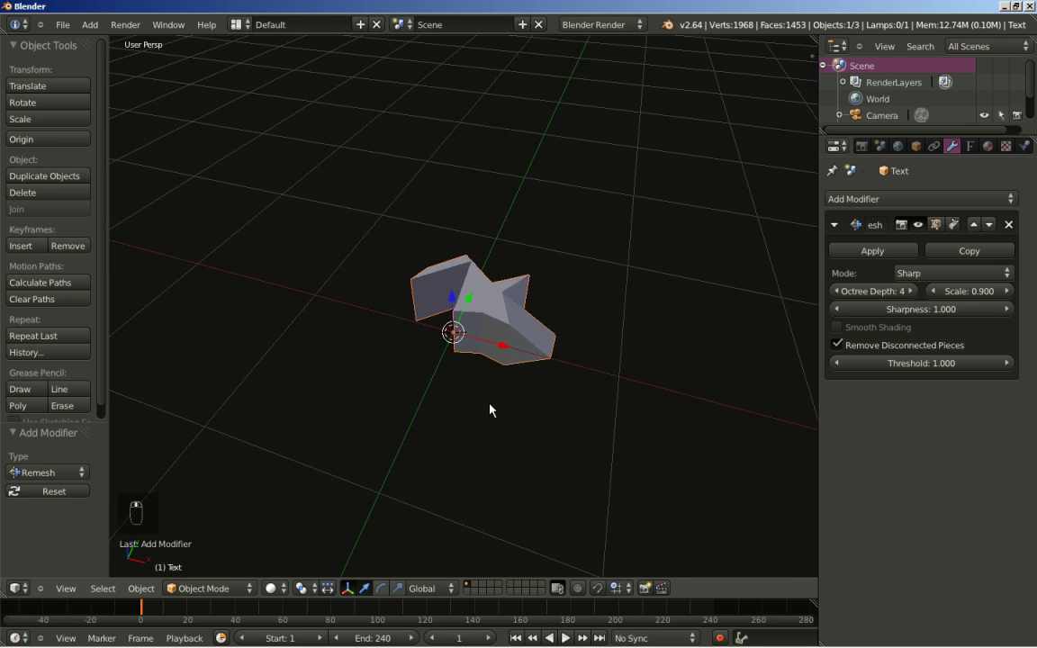
pyautogui.click(838, 345)
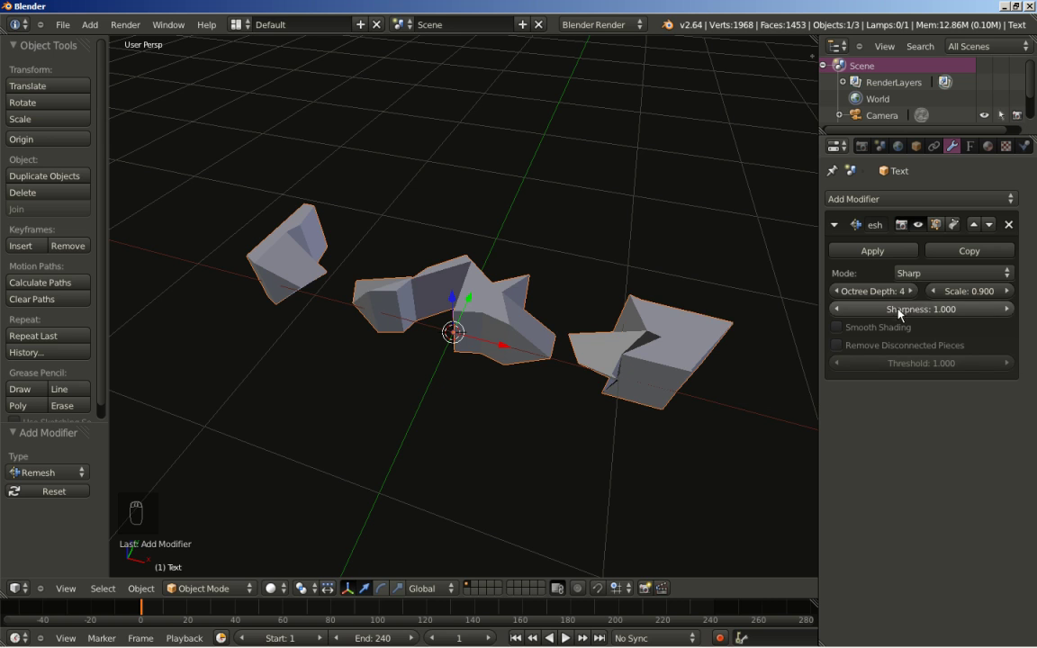
# - Set the Remesh modifier's mode to Blocks and its octree depth to 5
pyautogui.click(926, 273)
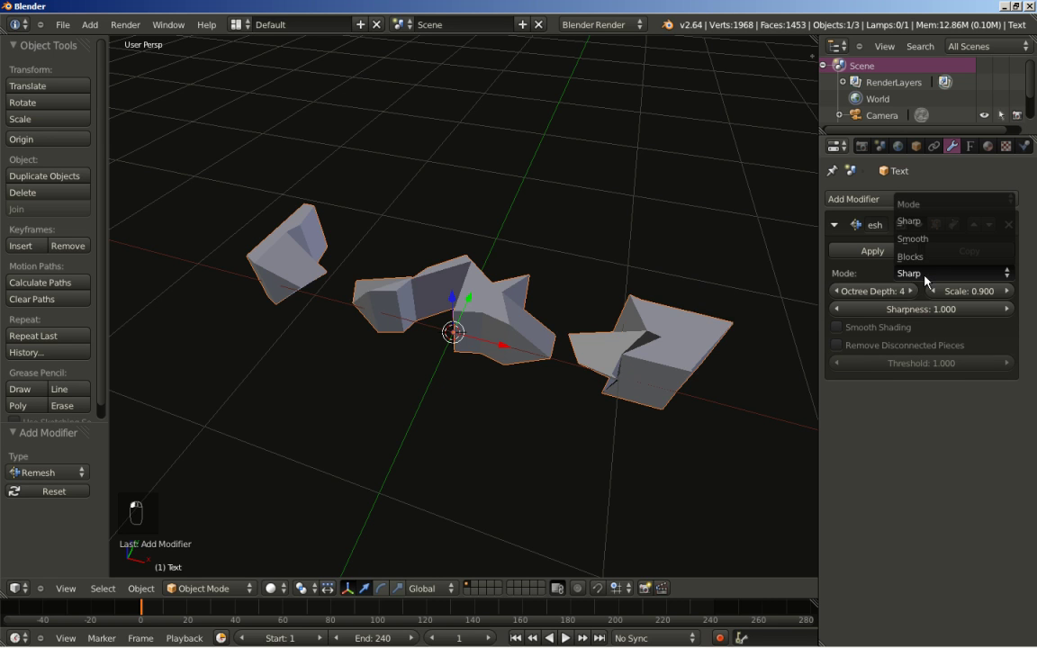
pyautogui.click(922, 258)
pyautogui.moveTo(794, 246); pyautogui.dragTo(595, 347, button='middle')
pyautogui.moveTo(545, 413); pyautogui.dragTo(446, 396, button='middle')
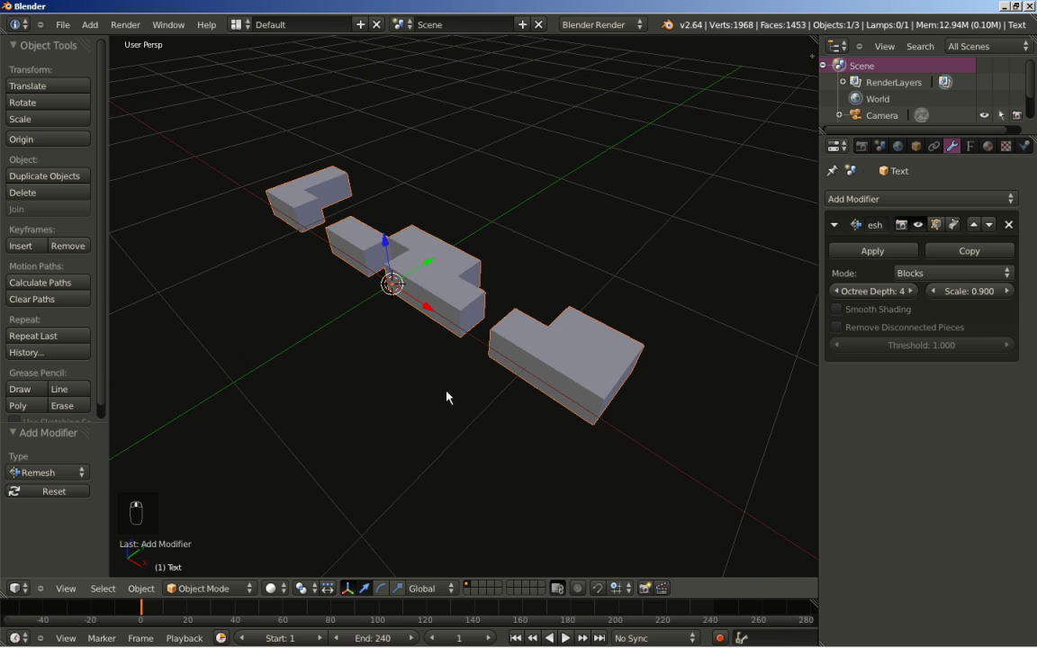
pyautogui.click(911, 292)
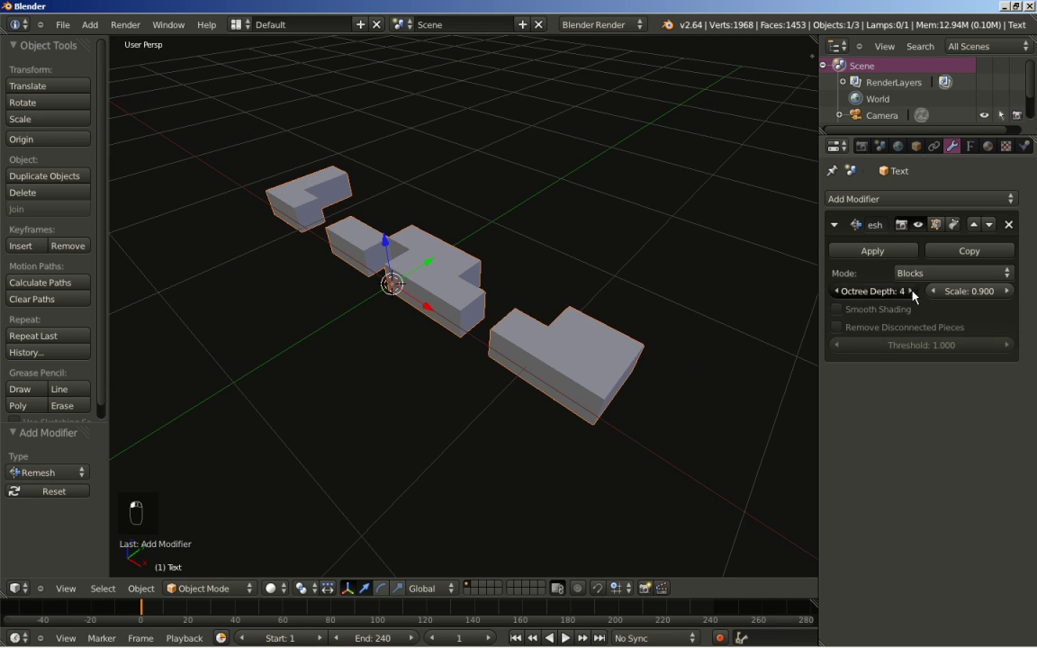
pyautogui.moveTo(437, 366); pyautogui.dragTo(376, 388, button='middle')
pyautogui.scroll(2, 387, 361)
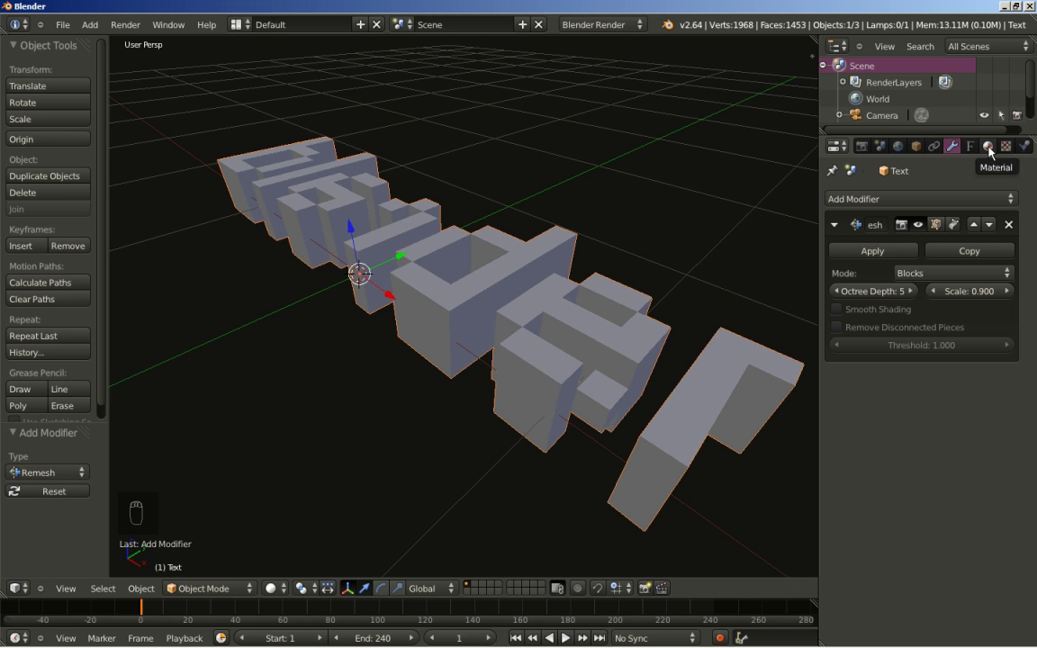
# - Switch the scene's render engine to Cycles Render before creating a material for the text
pyautogui.click(988, 147)
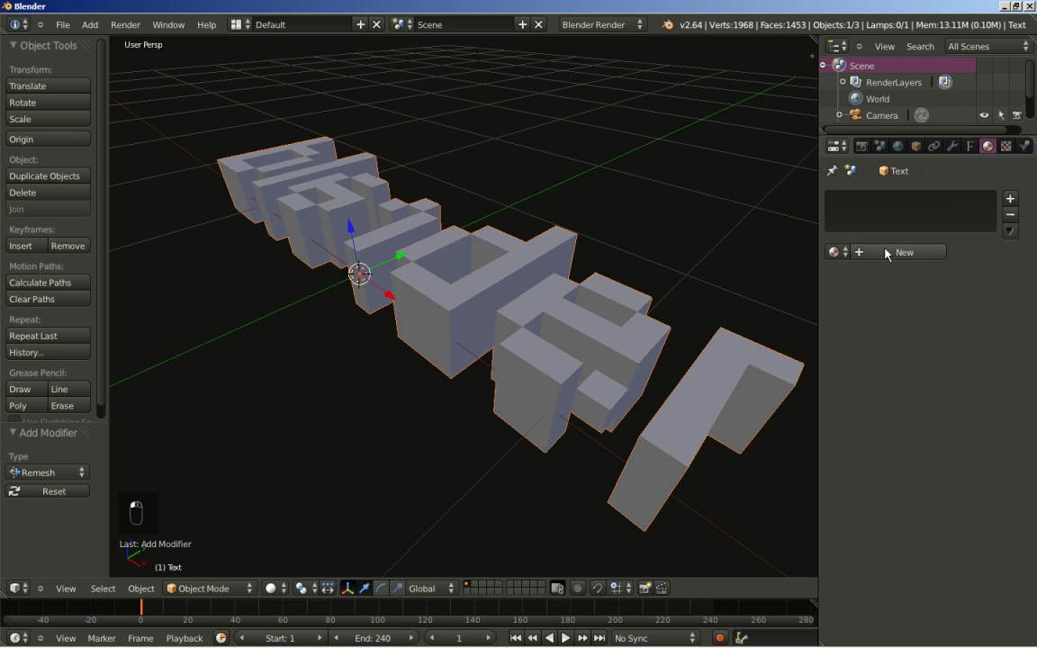
pyautogui.click(624, 24)
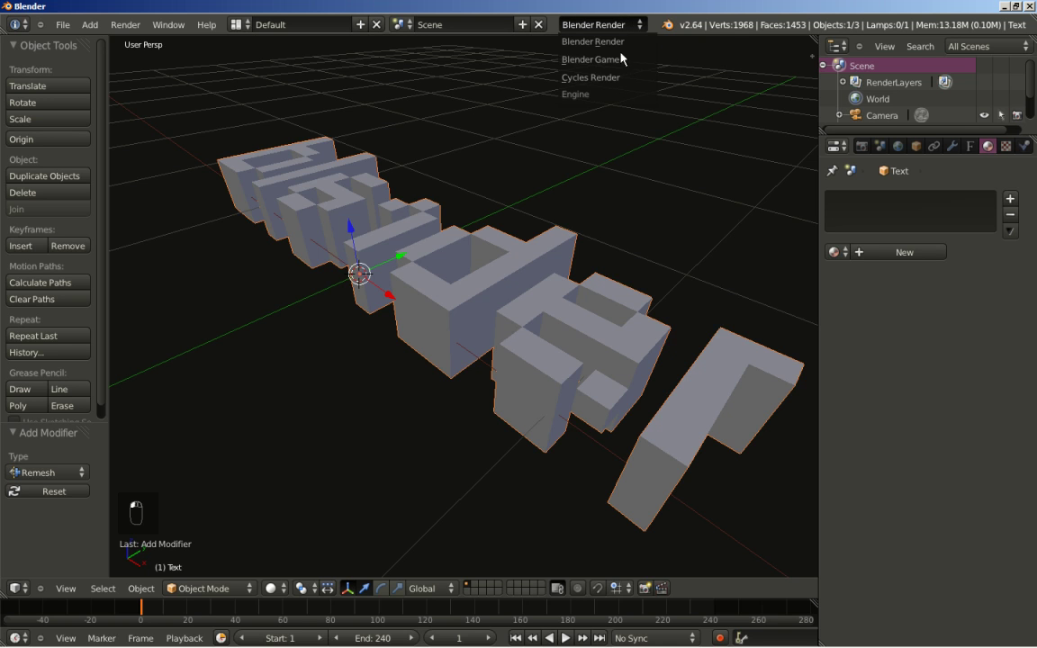
pyautogui.click(619, 78)
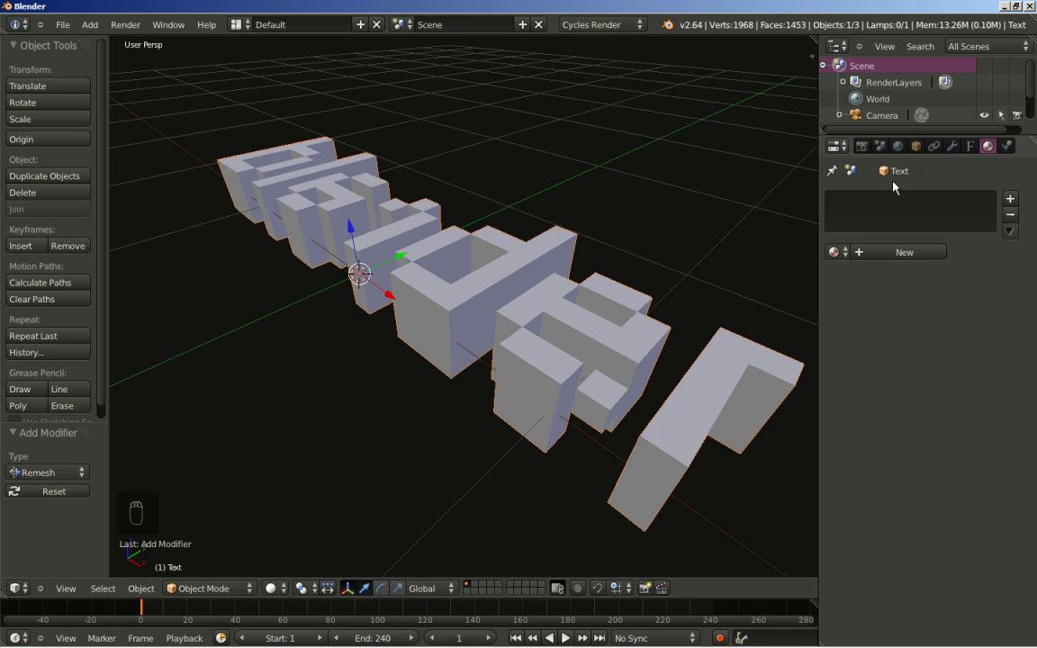
# - Create a new material on the text with a Glass BSDF surface and name it Glass
pyautogui.click(904, 252)
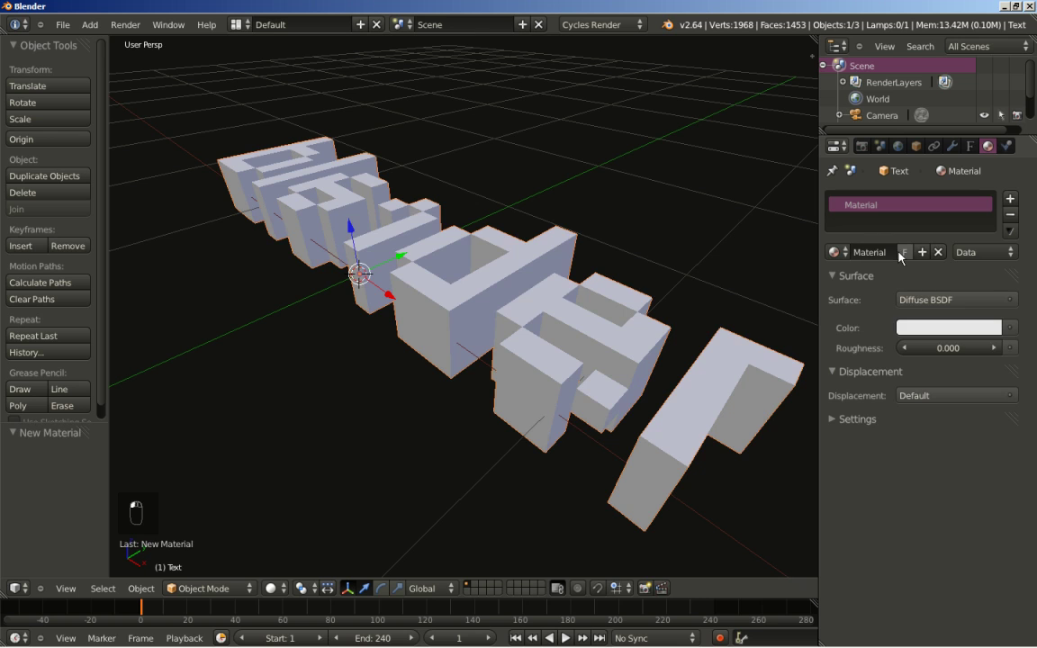
pyautogui.click(947, 303)
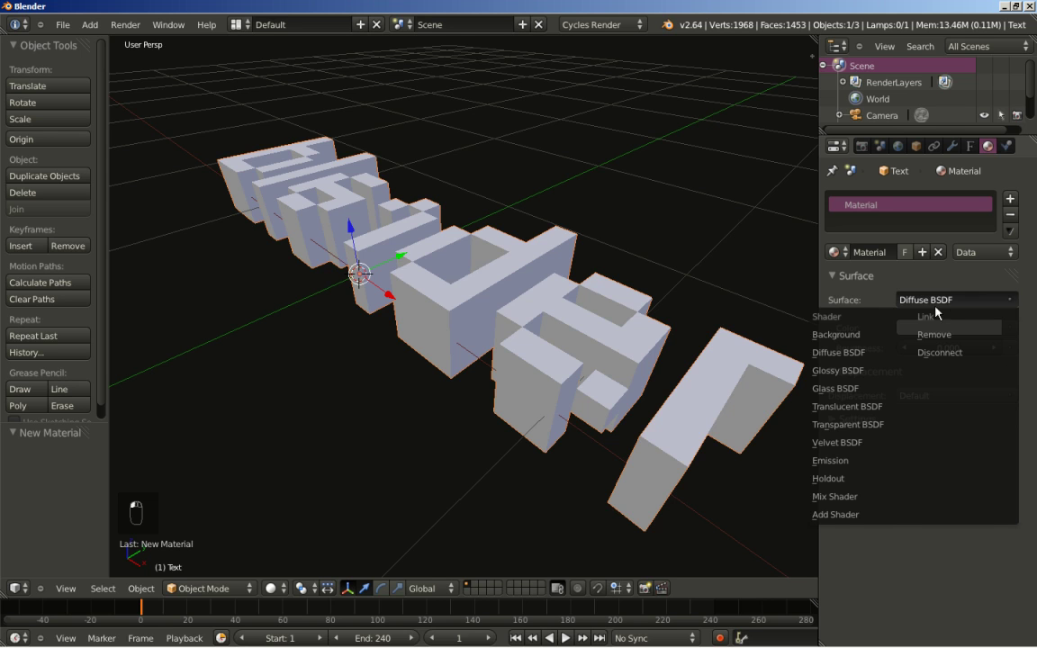
pyautogui.click(874, 389)
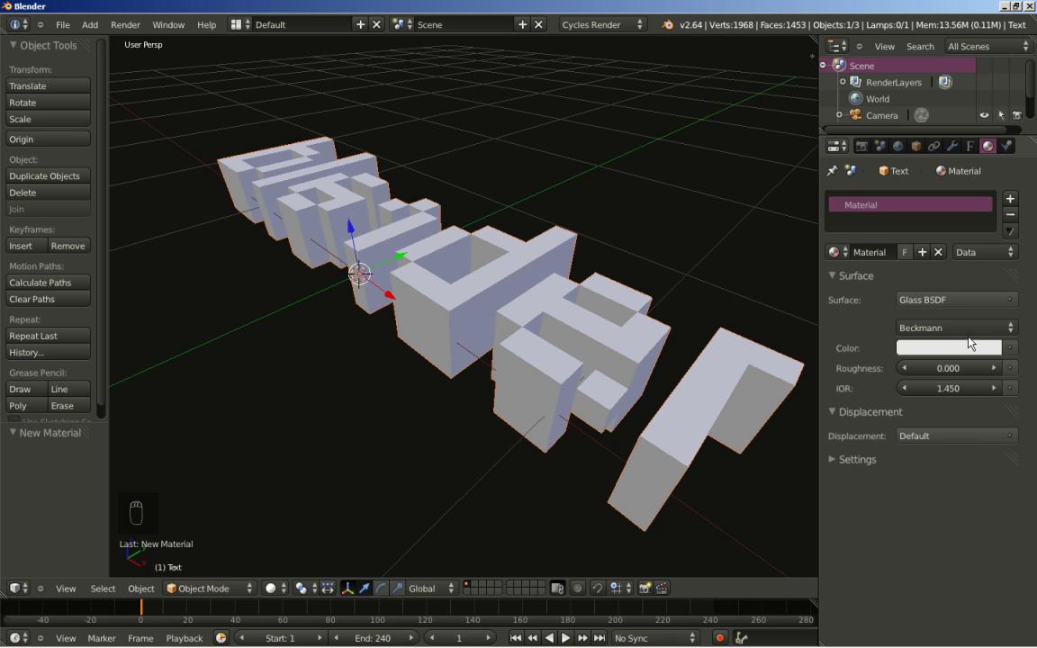
pyautogui.moveTo(430, 308); pyautogui.dragTo(408, 355, button='middle')
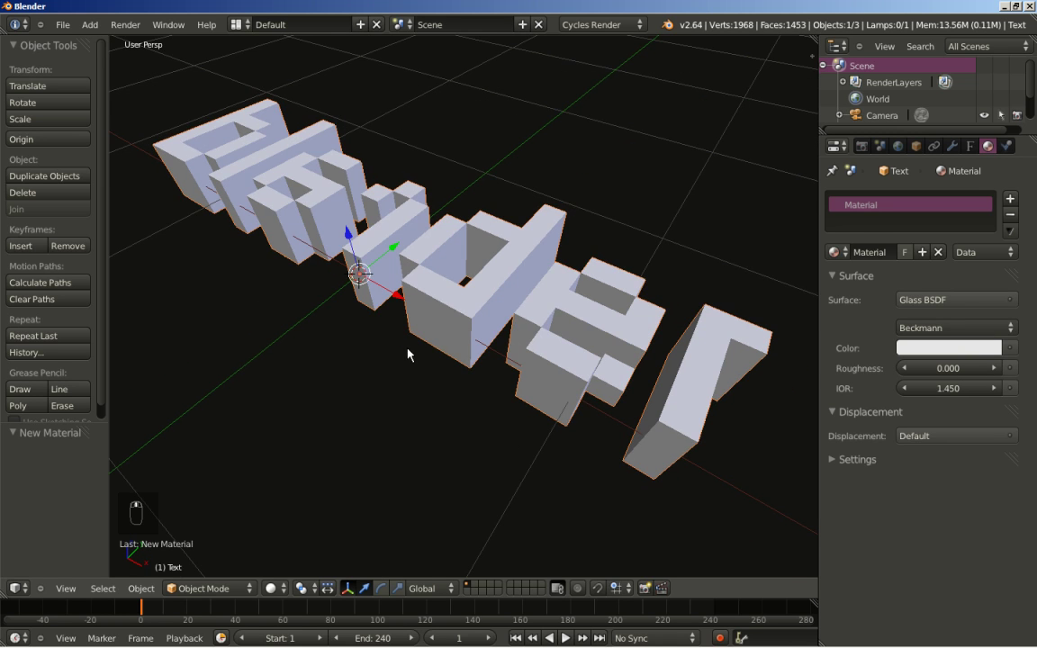
pyautogui.click(880, 251)
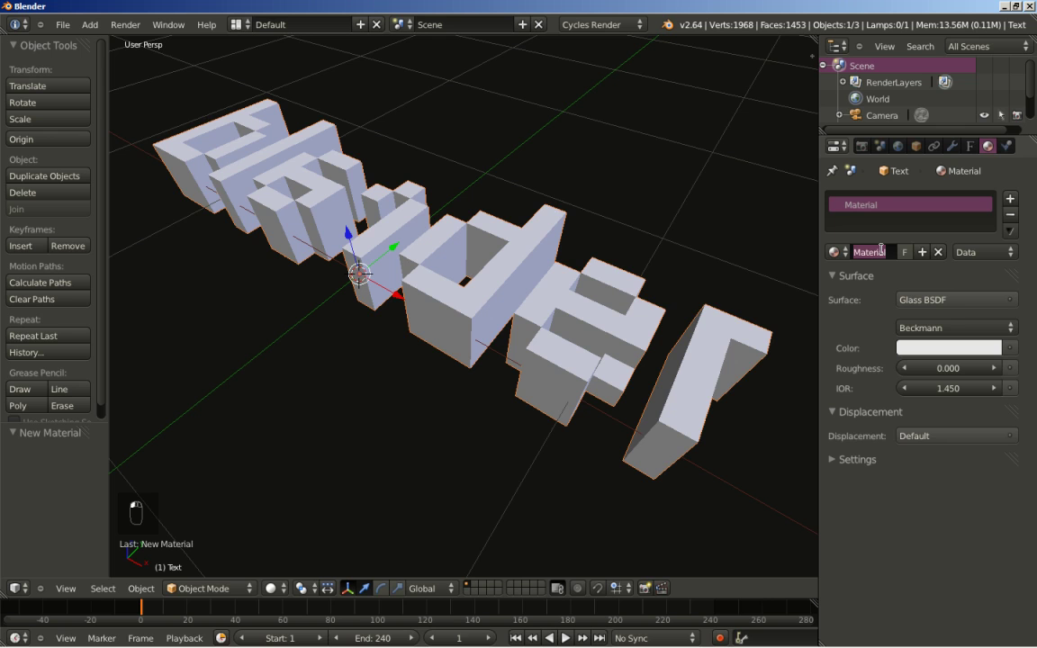
pyautogui.write('Glass')
pyautogui.press('Return')
# - Duplicate the glass text object and leave the copy in the same place as the original
pyautogui.moveTo(597, 370); pyautogui.dragTo(366, 345, button='middle')
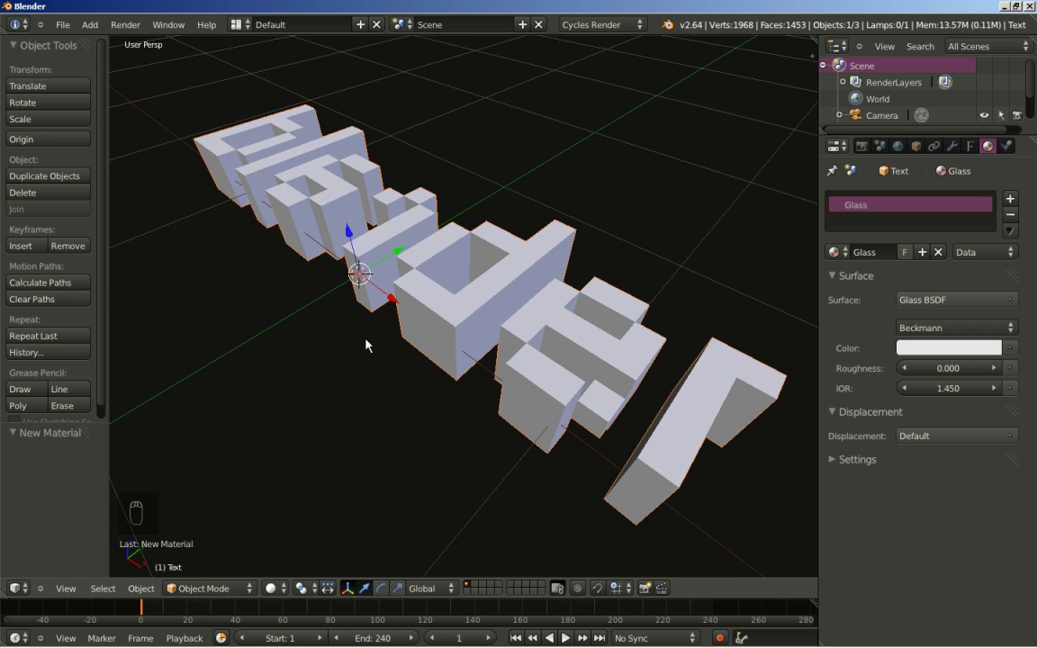
pyautogui.moveTo(347, 305)
pyautogui.mouseDown(button='middle')
pyautogui.moveTo(340, 377)
pyautogui.moveTo(334, 308)
pyautogui.mouseUp(button='middle')
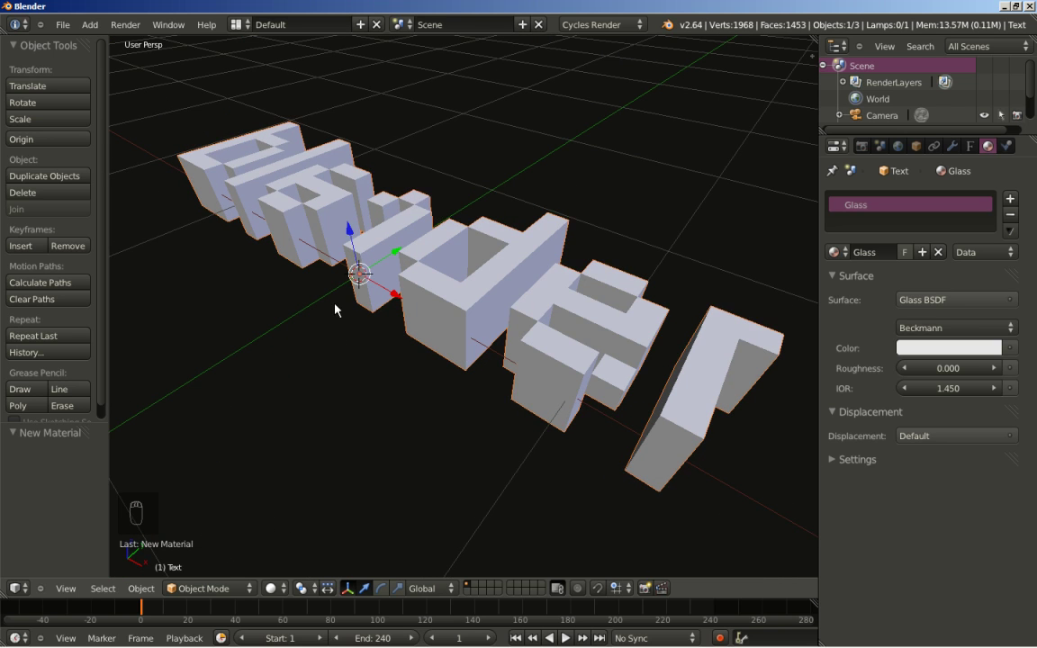
pyautogui.hotkey('shift', 'd')
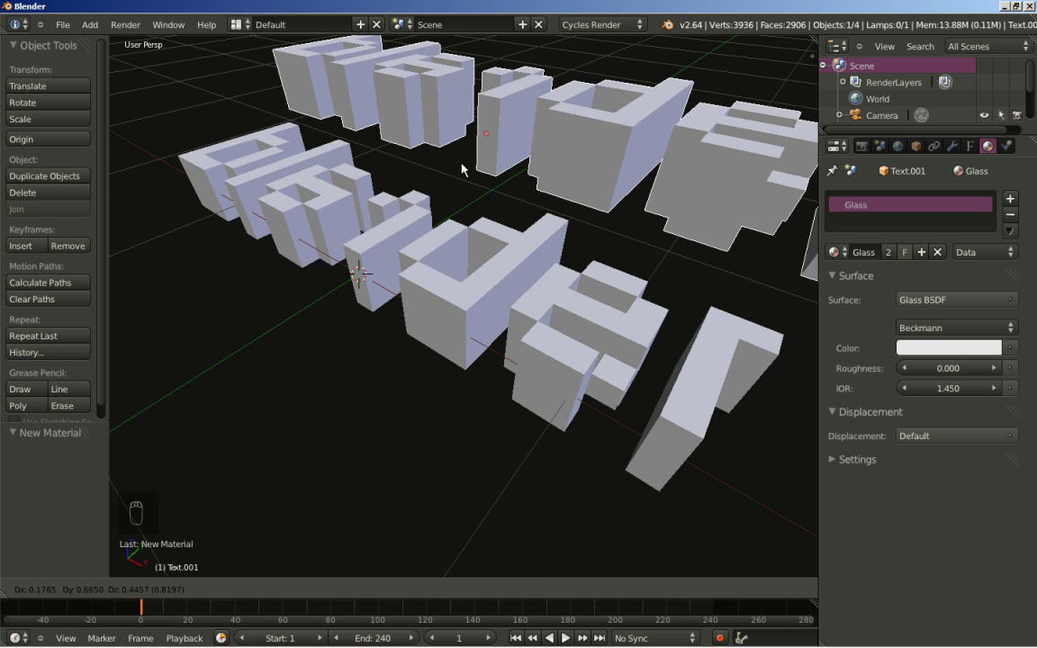
pyautogui.rightClick(462, 168)
# - Set the octree depth of the duplicate text's Remesh modifier to 6
pyautogui.moveTo(401, 234); pyautogui.dragTo(356, 257, button='middle')
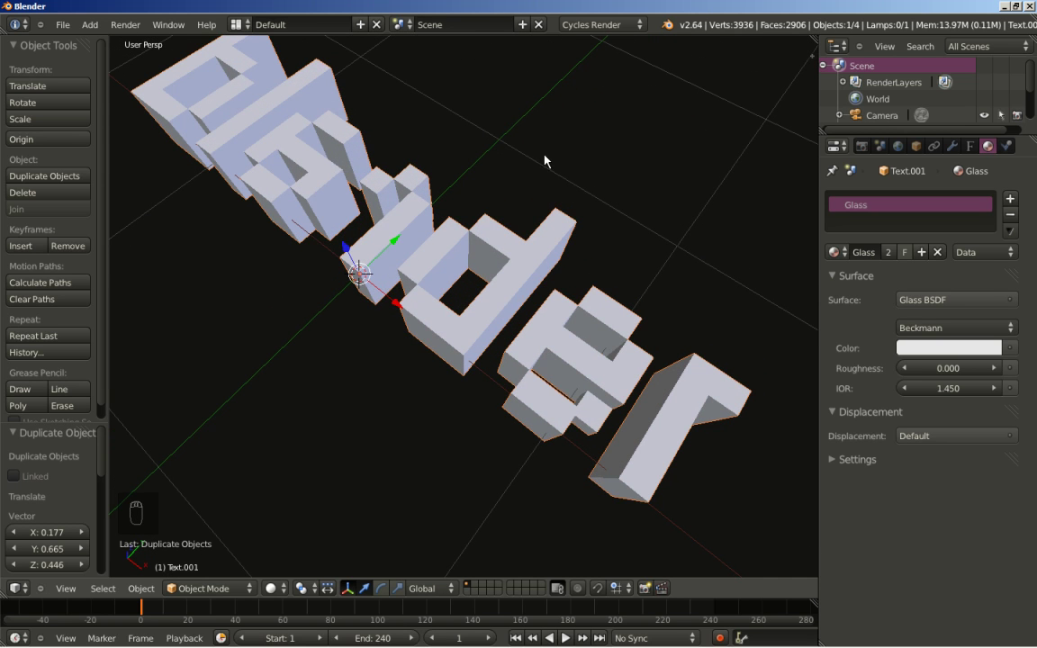
pyautogui.click(951, 146)
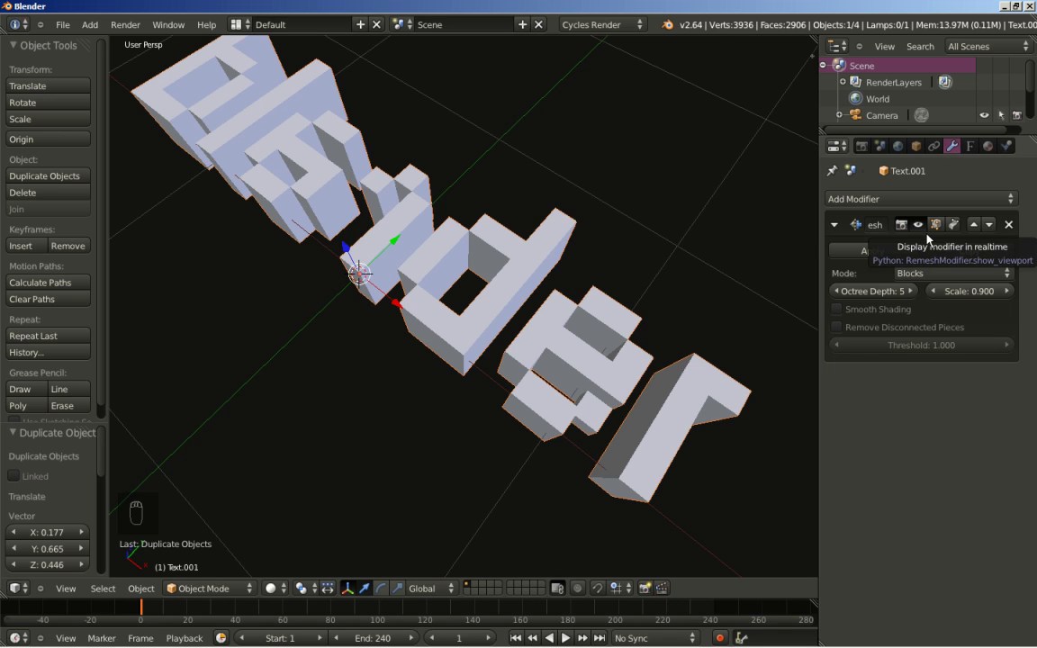
pyautogui.click(913, 293)
pyautogui.moveTo(721, 350); pyautogui.dragTo(449, 306, button='middle')
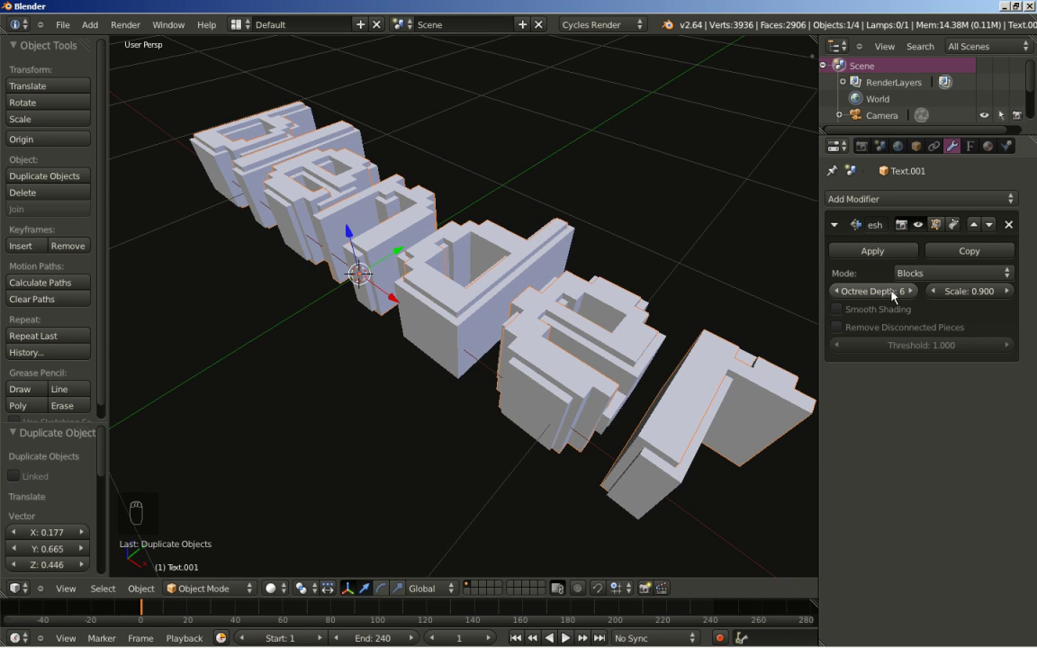
# - Make the duplicate text's Glass material an independent single-user copy and rename it Text_New
pyautogui.moveTo(486, 303); pyautogui.dragTo(509, 306, button='middle')
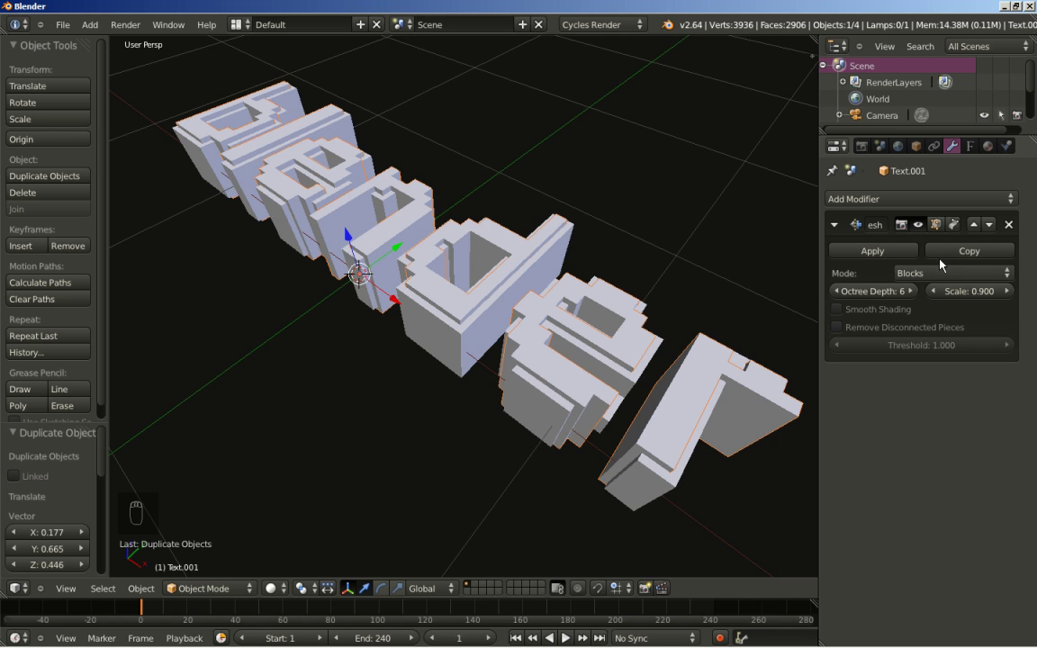
pyautogui.click(989, 147)
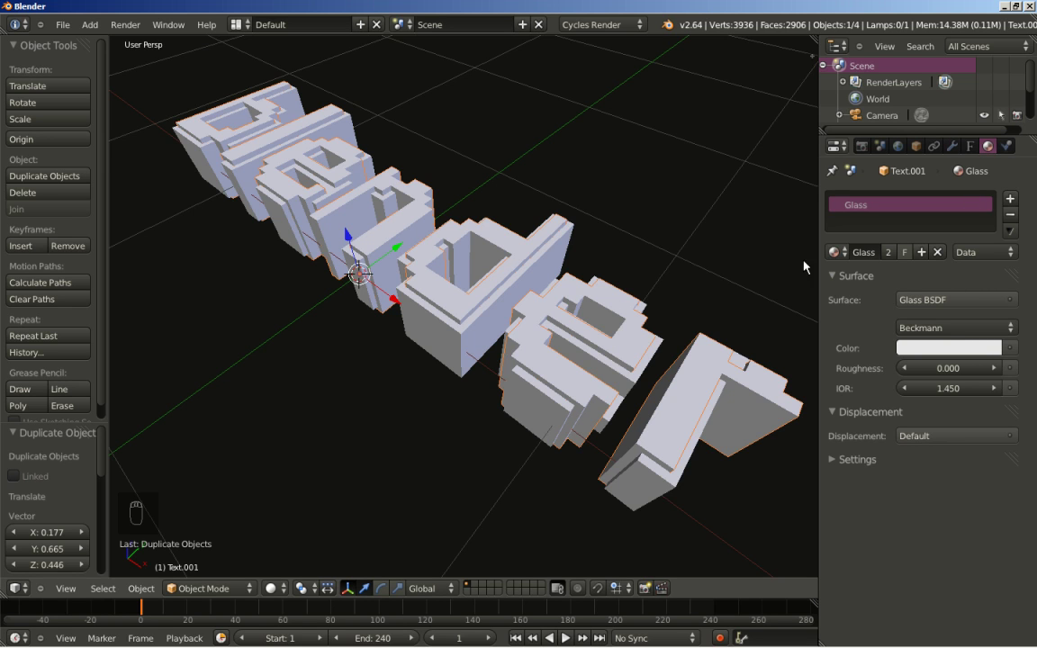
pyautogui.click(887, 252)
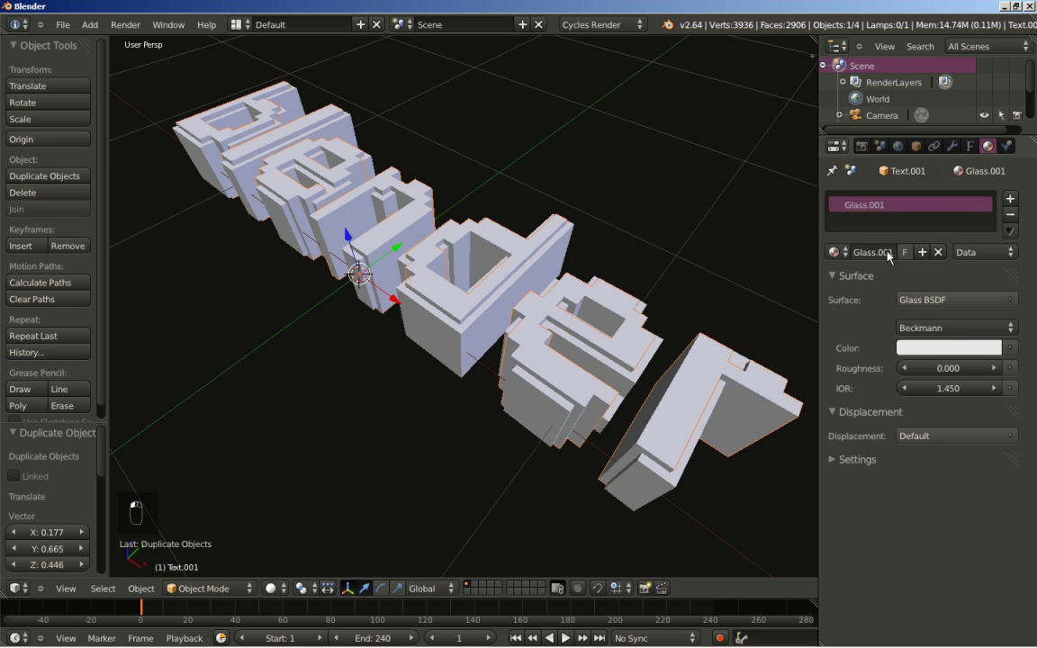
pyautogui.click(883, 252)
pyautogui.write('Text_New')
pyautogui.press('Return')
# - Change the Text_New material's surface to Diffuse BSDF and give it a bright lime green color
pyautogui.click(944, 302)
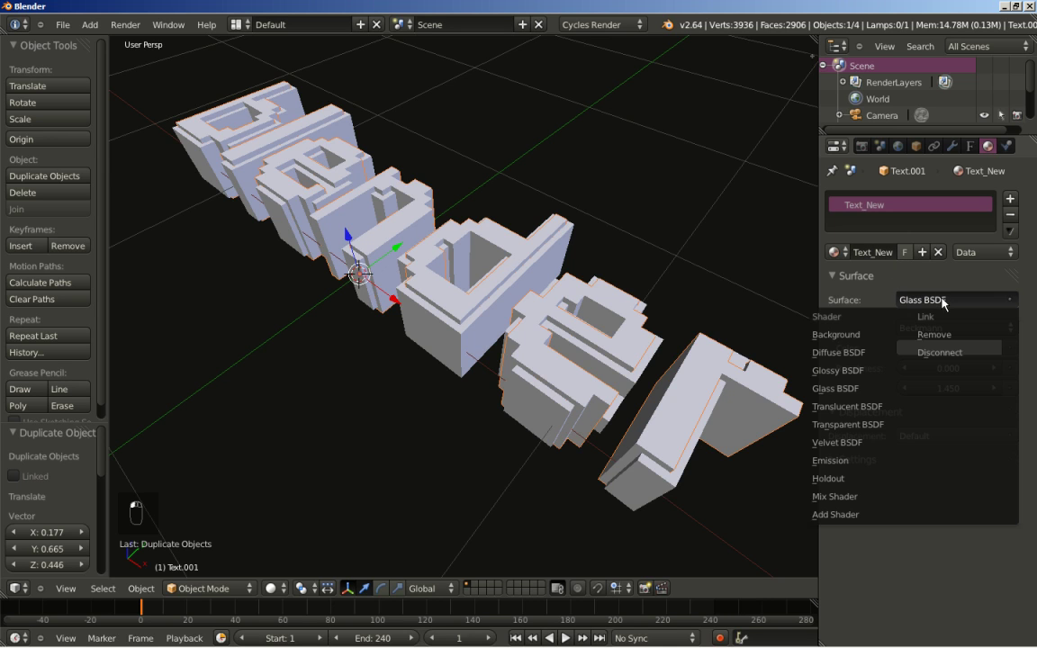
pyautogui.click(862, 354)
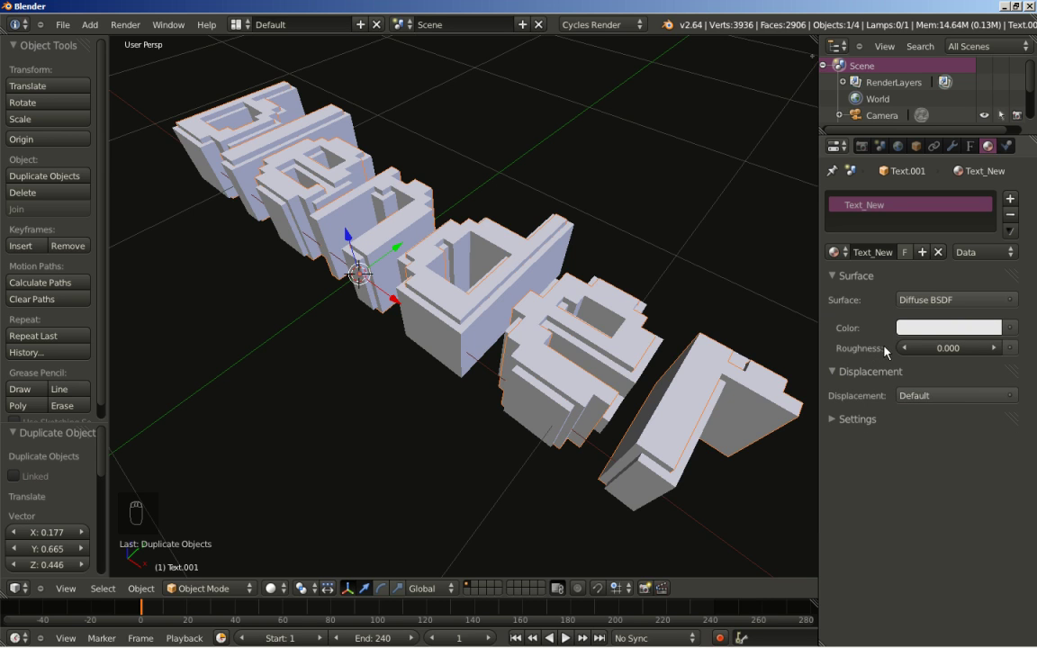
pyautogui.click(910, 334)
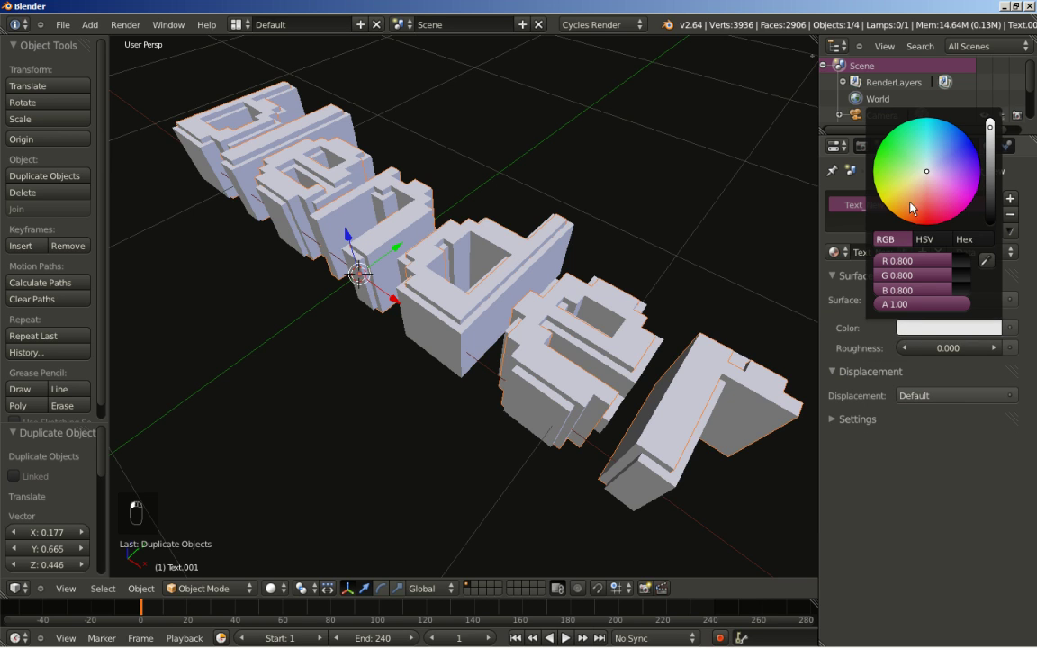
pyautogui.moveTo(882, 171)
pyautogui.mouseDown()
pyautogui.moveTo(943, 223)
pyautogui.moveTo(840, 171)
pyautogui.mouseUp()
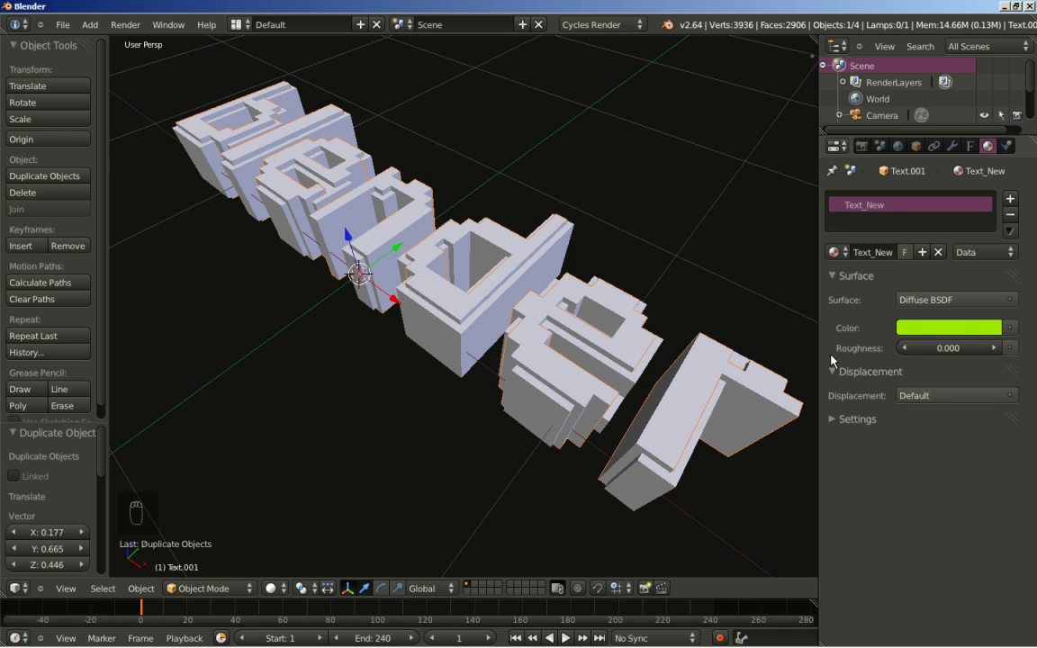
# - Match the Text_New material's viewport color to its green diffuse color by sampling it
pyautogui.click(840, 419)
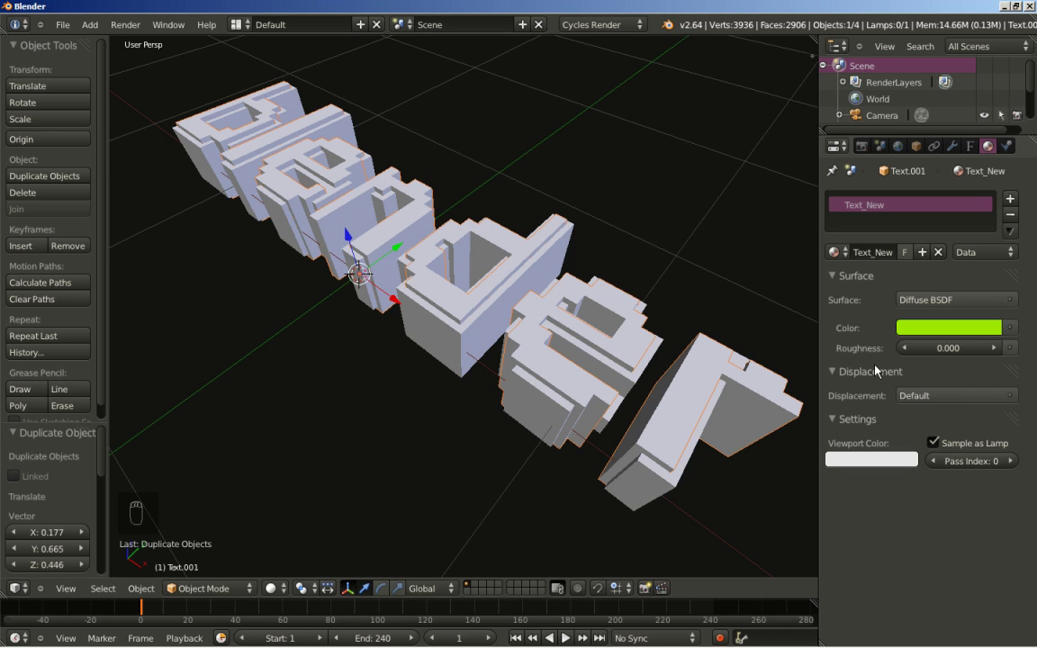
pyautogui.click(839, 463)
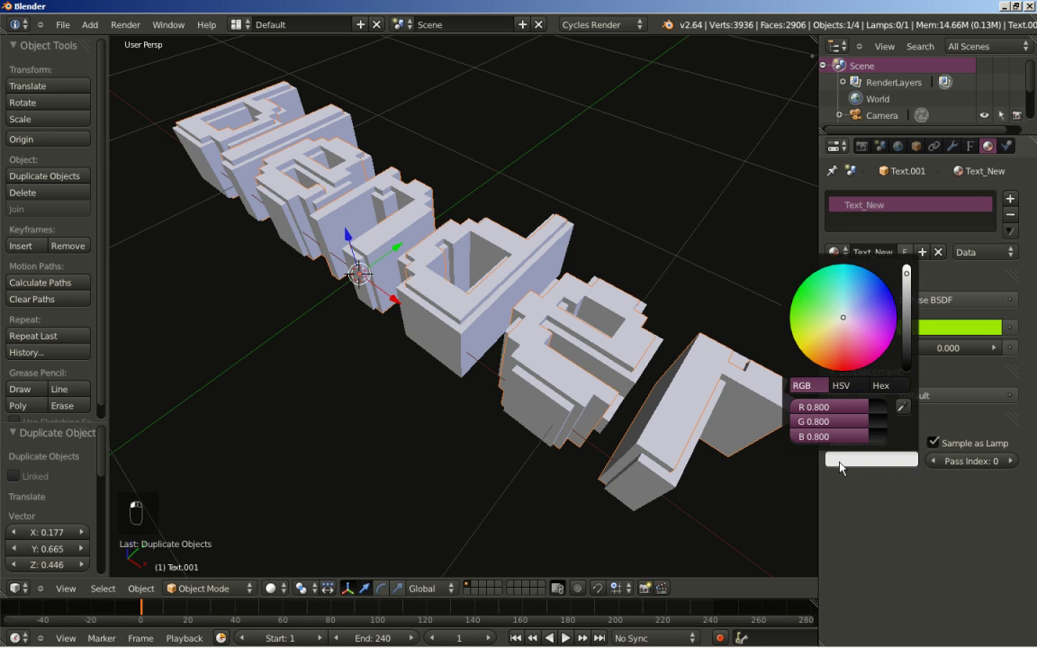
pyautogui.click(920, 324)
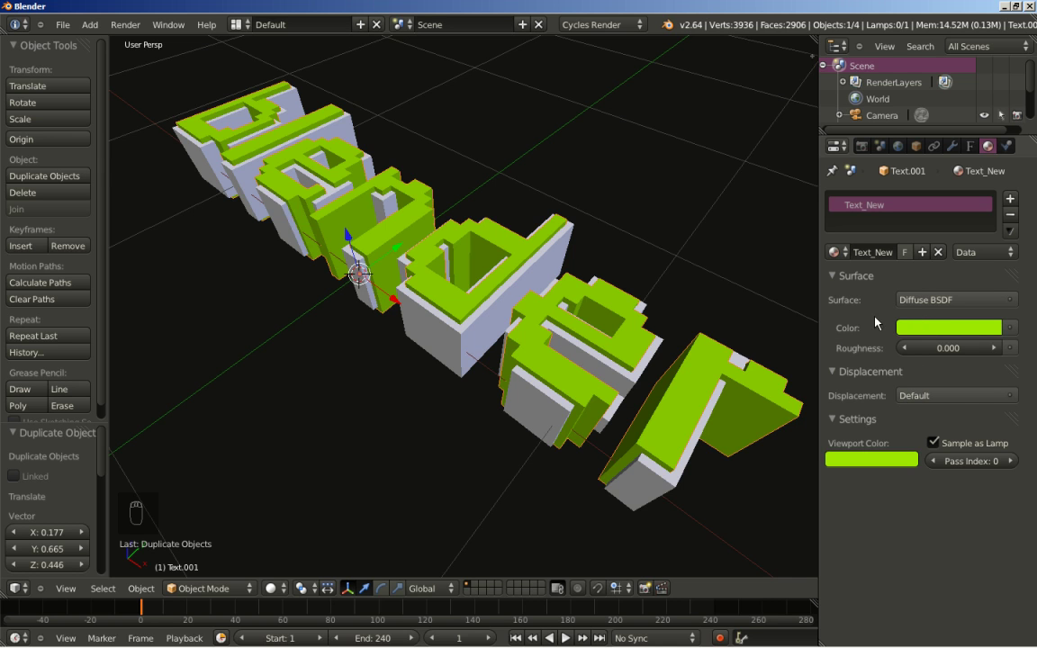
# - Duplicate the green text object and leave the copy in the same place as the original
pyautogui.moveTo(485, 393); pyautogui.dragTo(548, 417, button='middle')
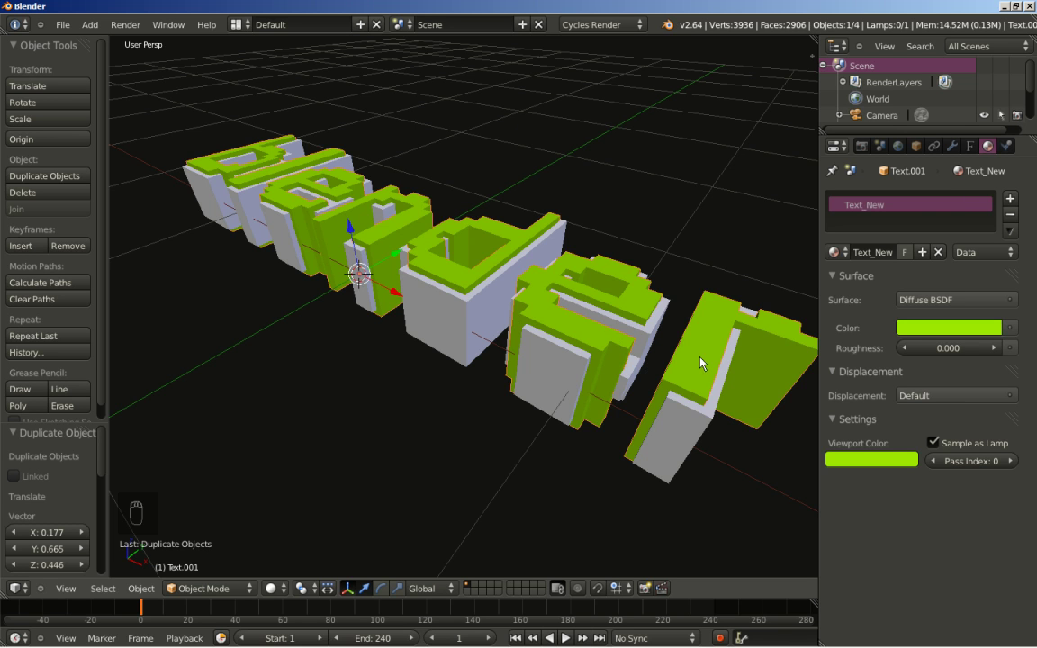
pyautogui.moveTo(447, 297); pyautogui.dragTo(423, 287, button='middle')
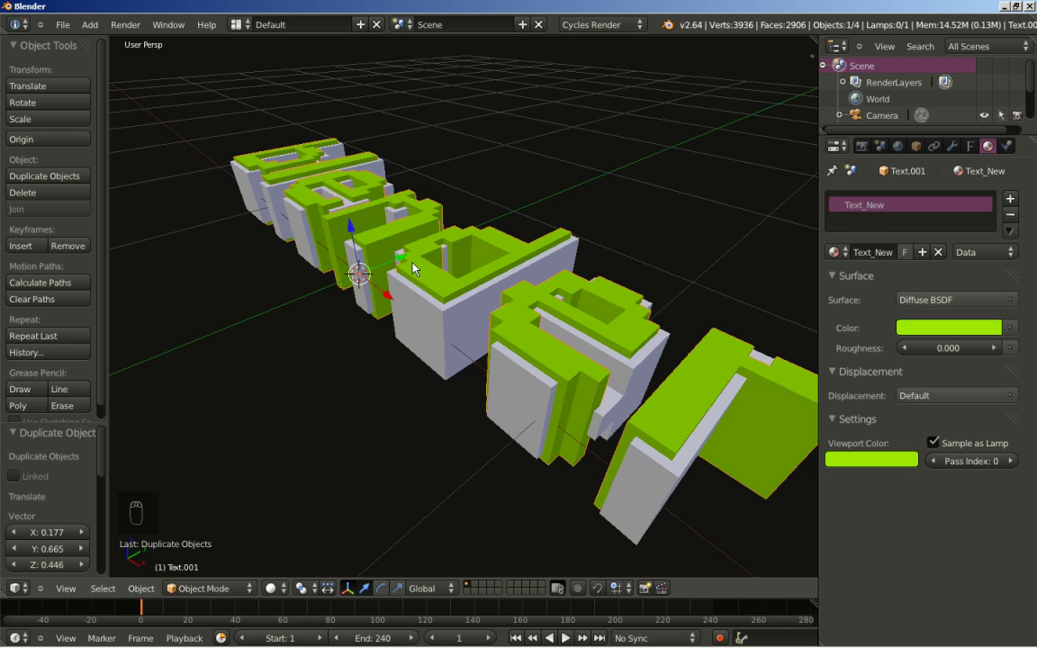
pyautogui.hotkey('shift', 'd')
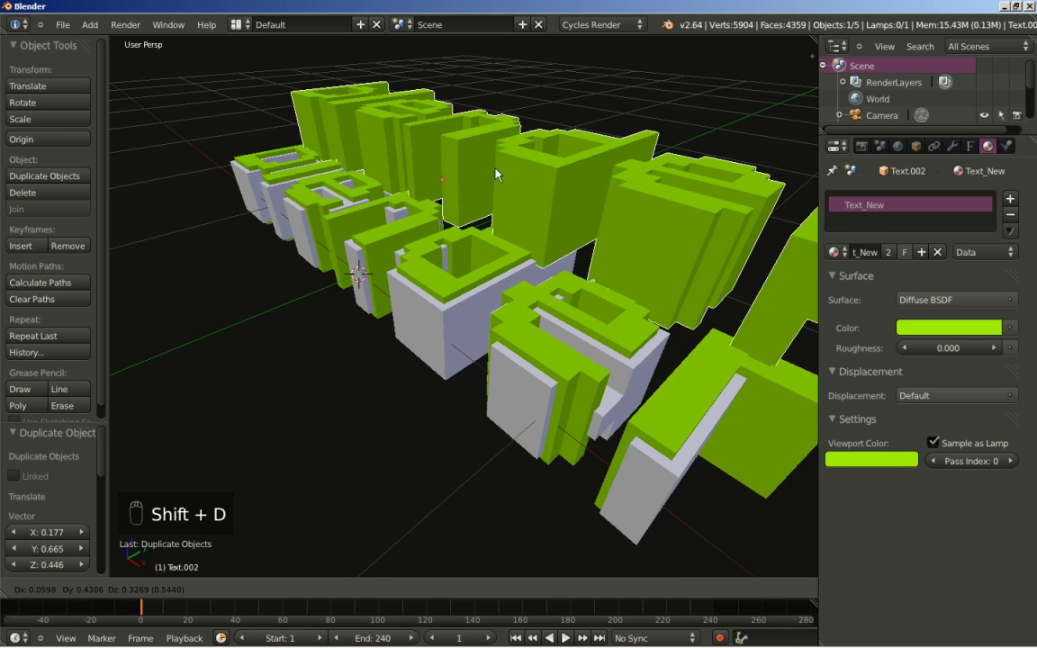
pyautogui.rightClick(495, 174)
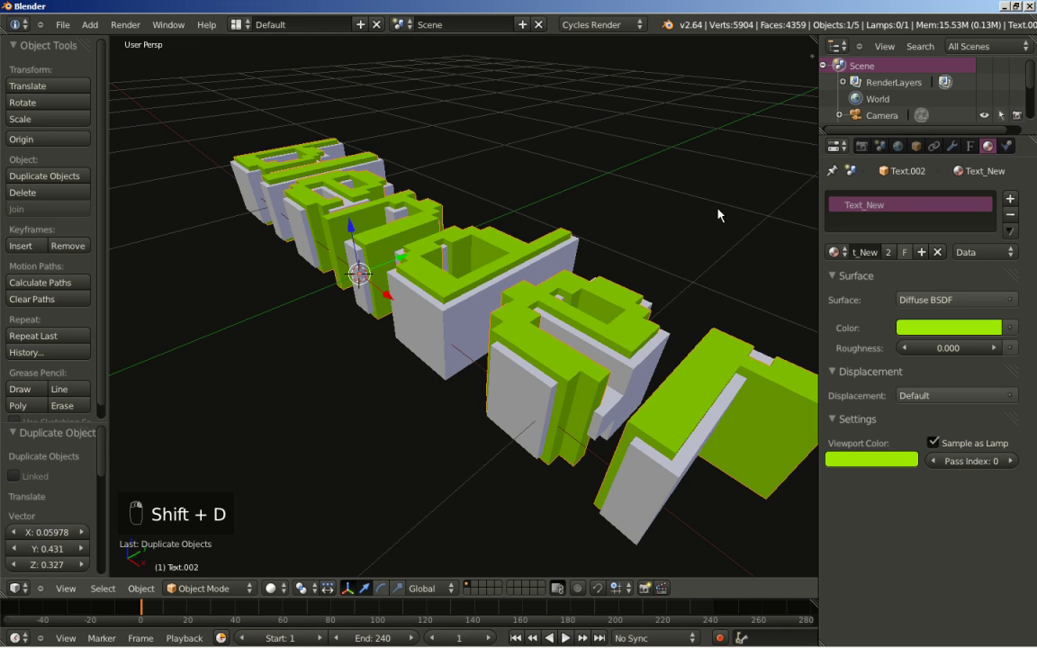
# - Make the new copy's material an independent single-user copy and rename it Text_Two
pyautogui.click(888, 253)
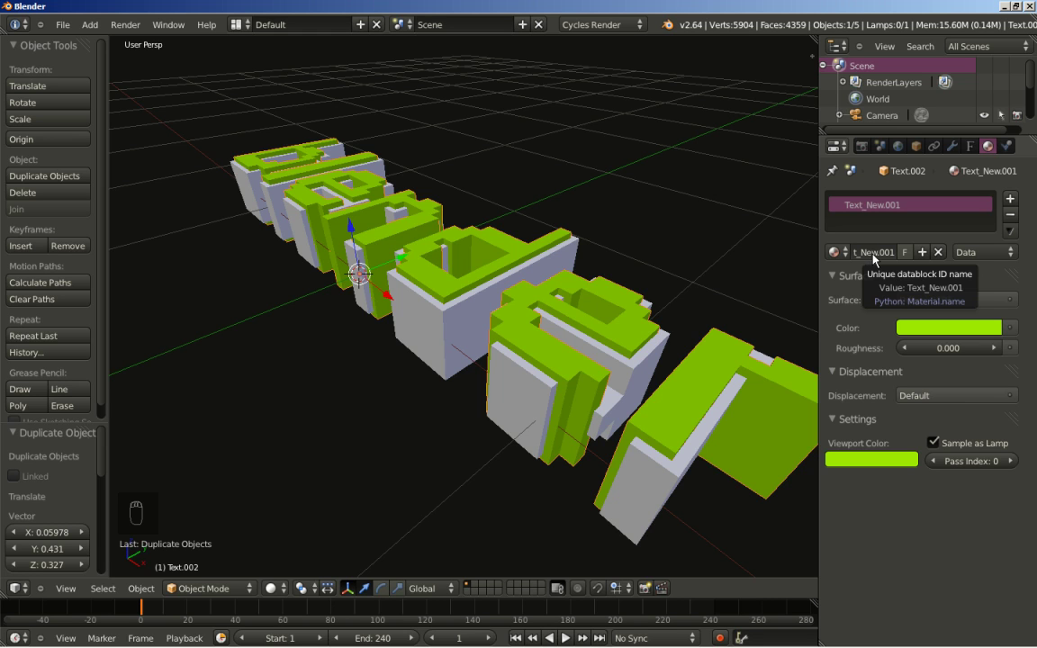
pyautogui.click(873, 255)
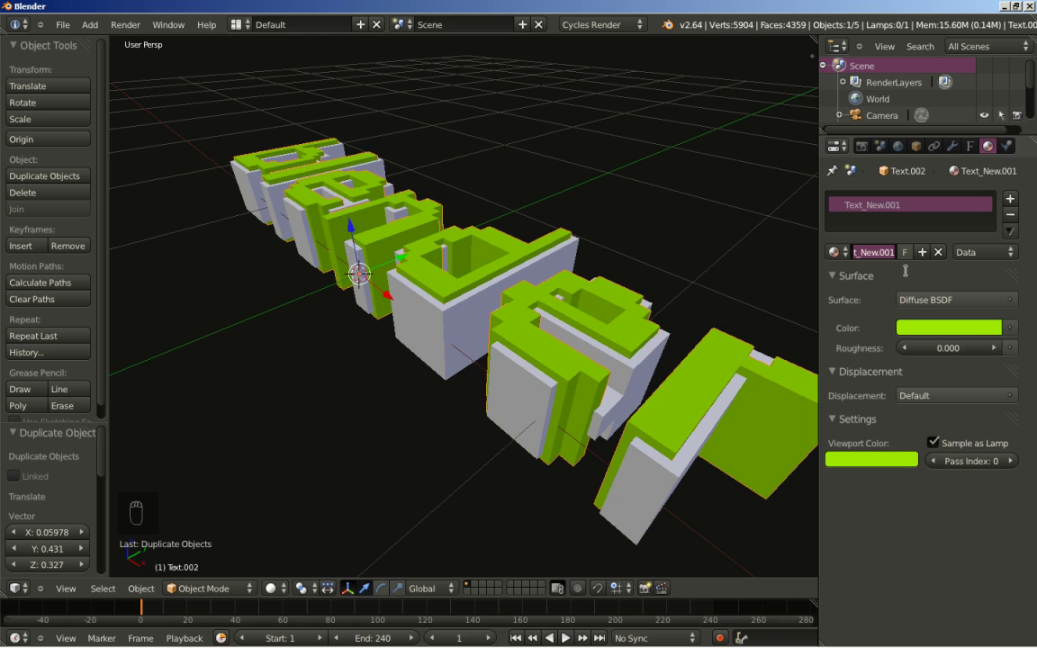
pyautogui.write('Text_Two')
pyautogui.press('Return')
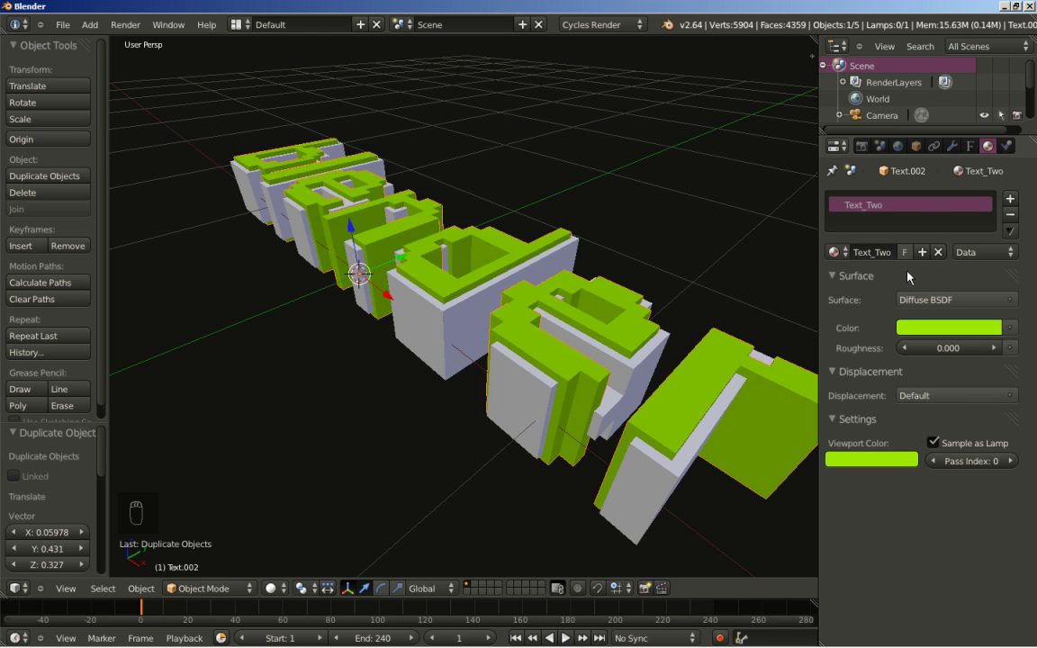
# - Change the Text_Two material's diffuse color to yellow on the newest text copy
pyautogui.rightClick(629, 400)
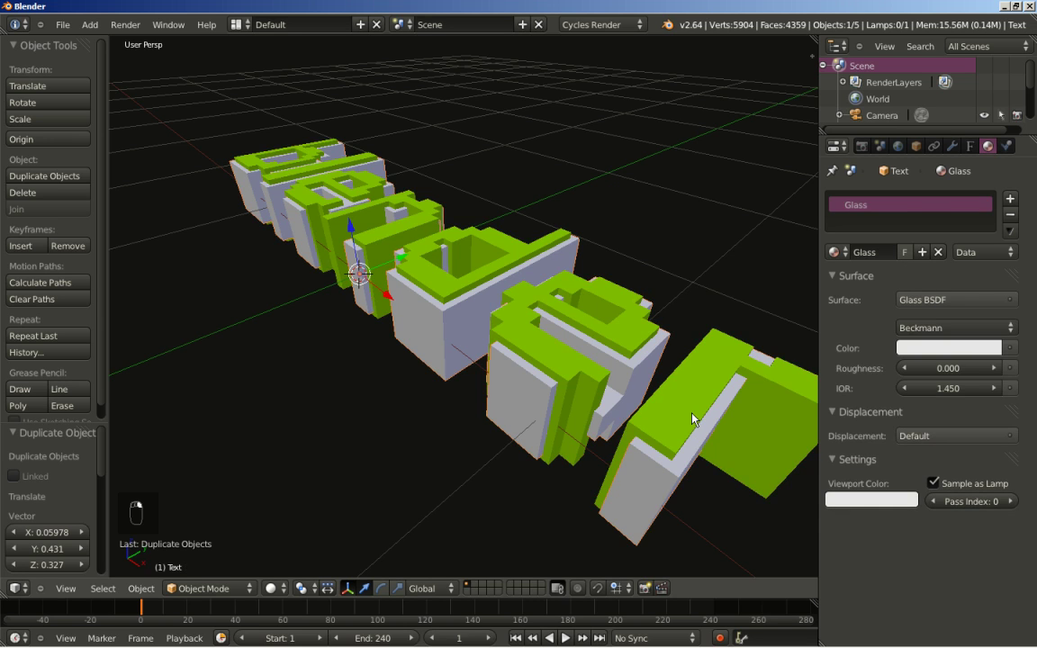
pyautogui.rightClick(692, 420)
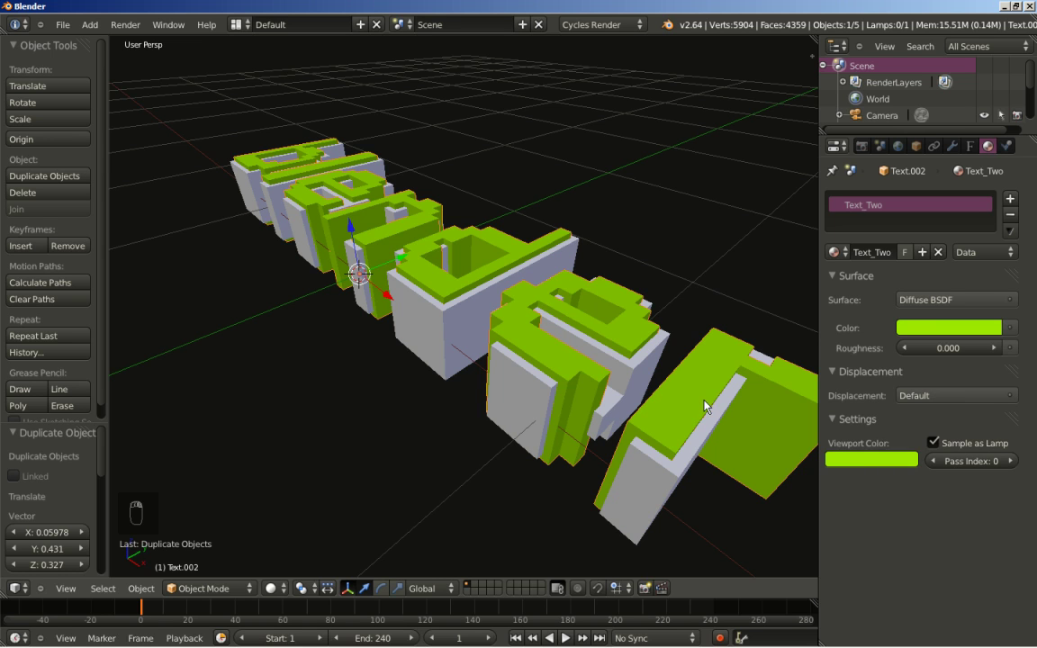
pyautogui.click(912, 331)
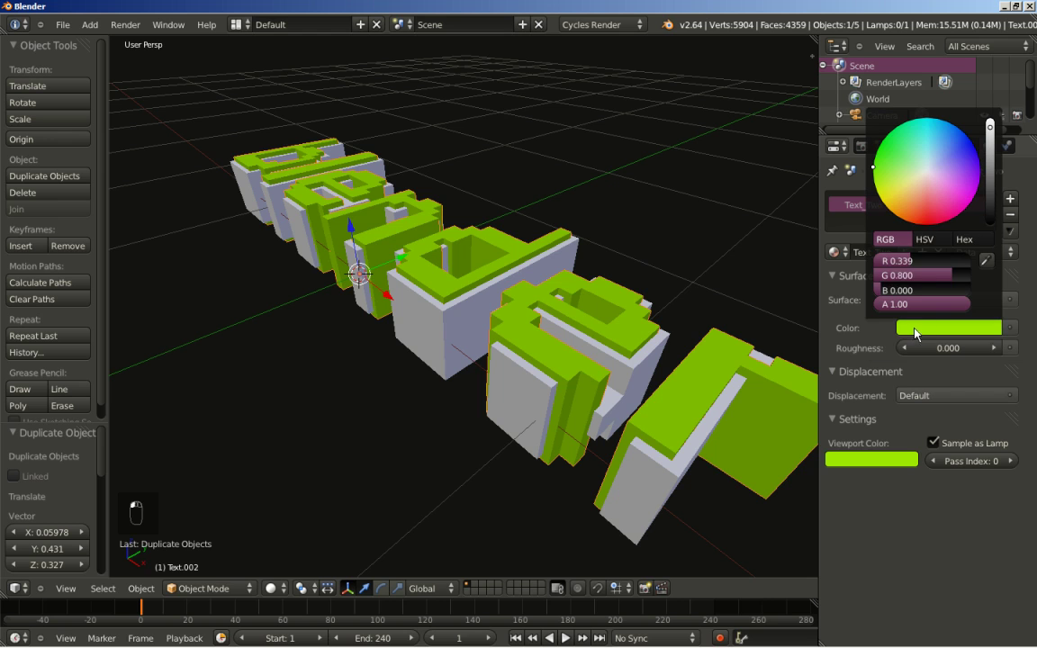
pyautogui.moveTo(881, 198); pyautogui.dragTo(873, 208)
# - Match the Text_Two material's viewport color to its yellow diffuse color by sampling it
pyautogui.click(907, 459)
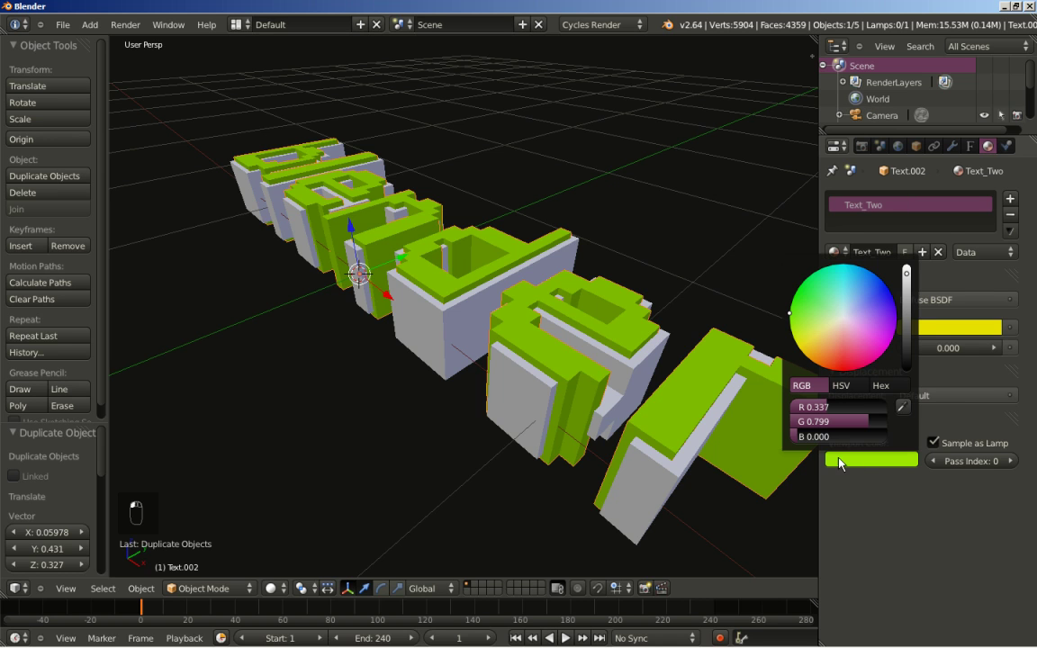
pyautogui.moveTo(918, 328); pyautogui.dragTo(871, 459)
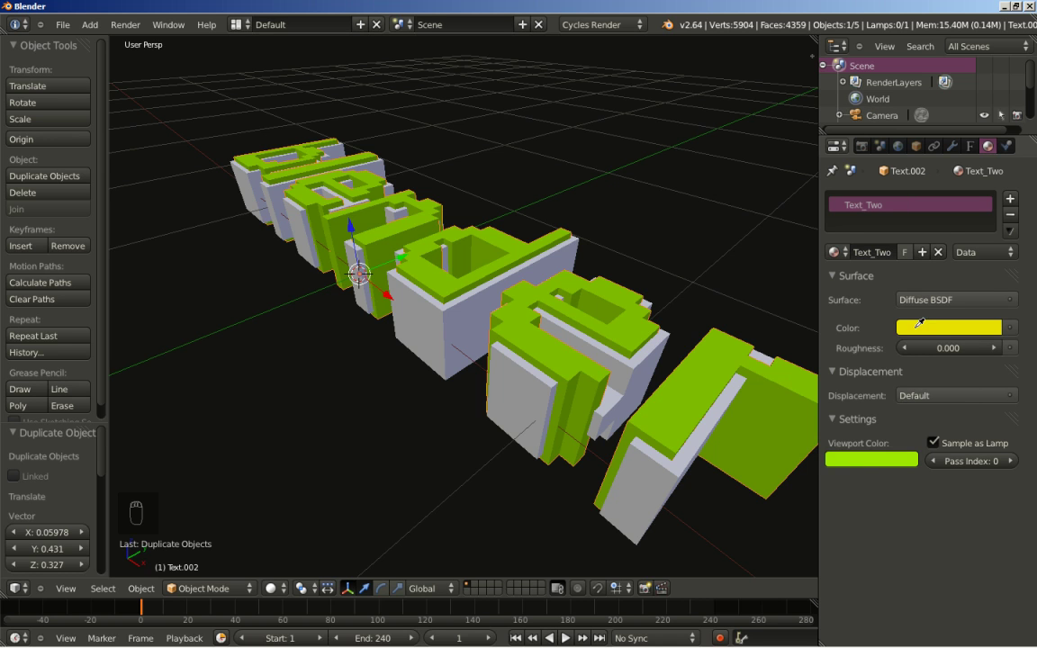
pyautogui.moveTo(571, 422); pyautogui.dragTo(531, 427, button='middle')
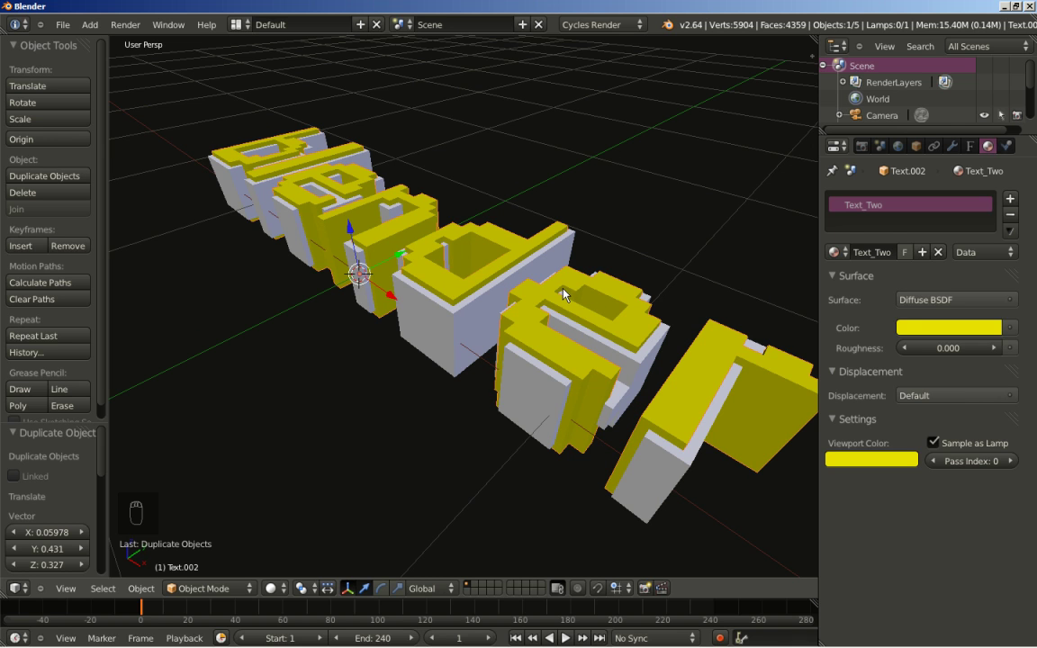
# - Select the yellow text among the overlapping copies and set its Remesh modifier's octree depth to 7
pyautogui.rightClick(461, 337)
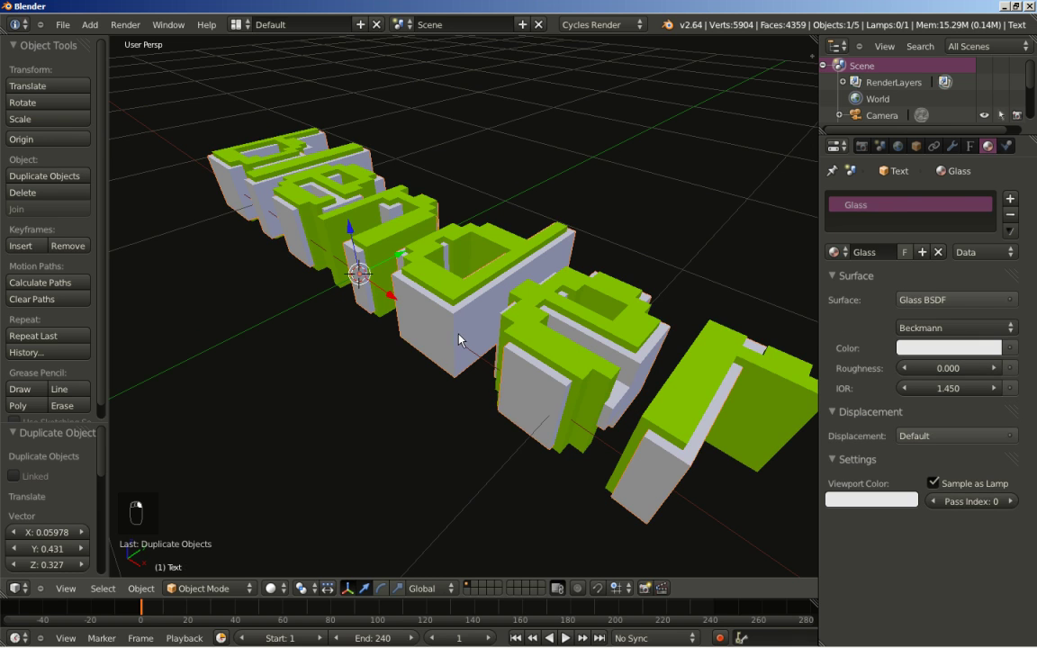
pyautogui.rightClick(512, 265)
pyautogui.rightClick(521, 256)
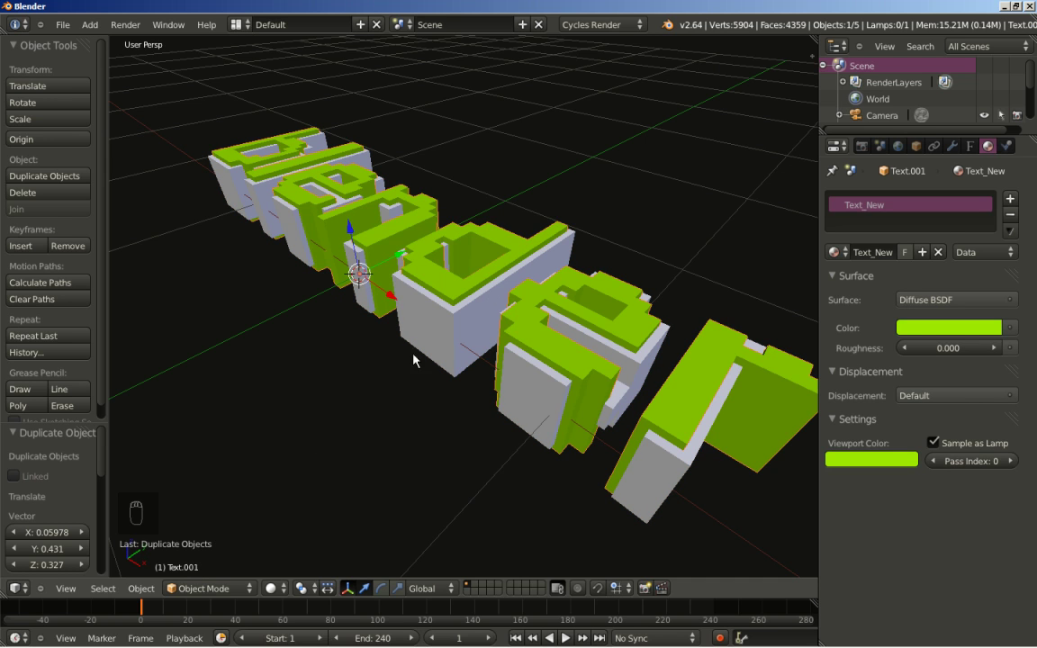
pyautogui.rightClick(428, 290)
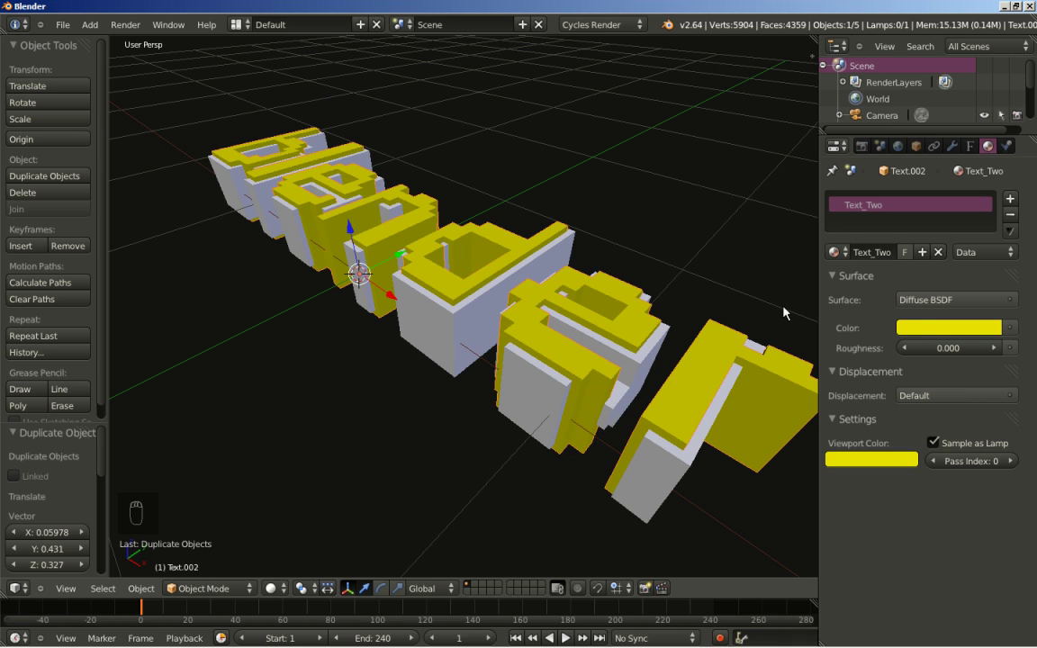
pyautogui.click(949, 149)
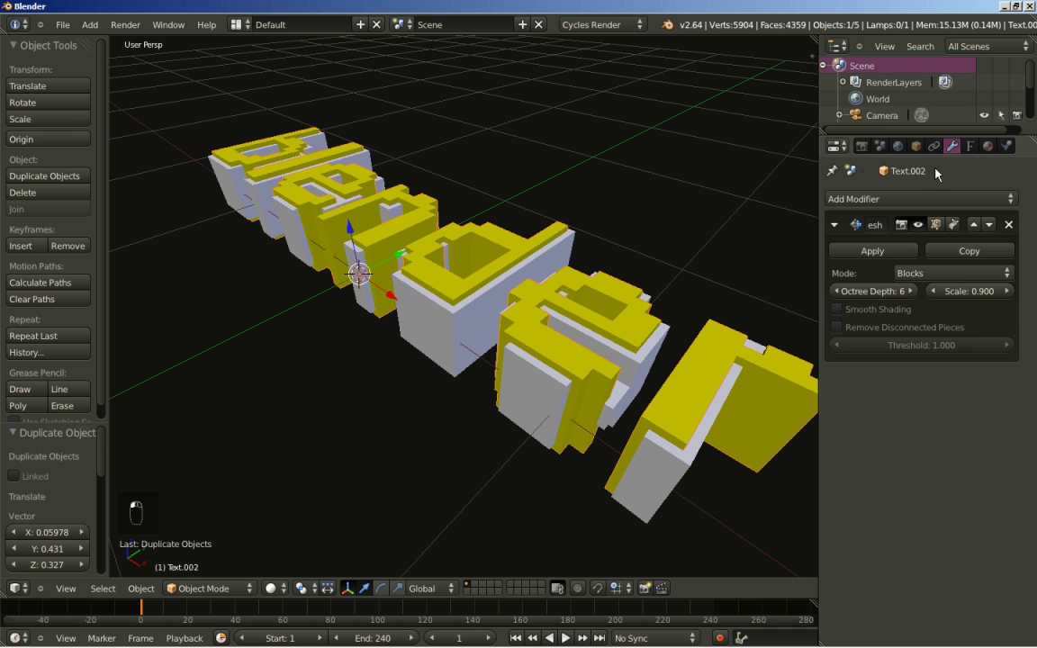
pyautogui.click(911, 290)
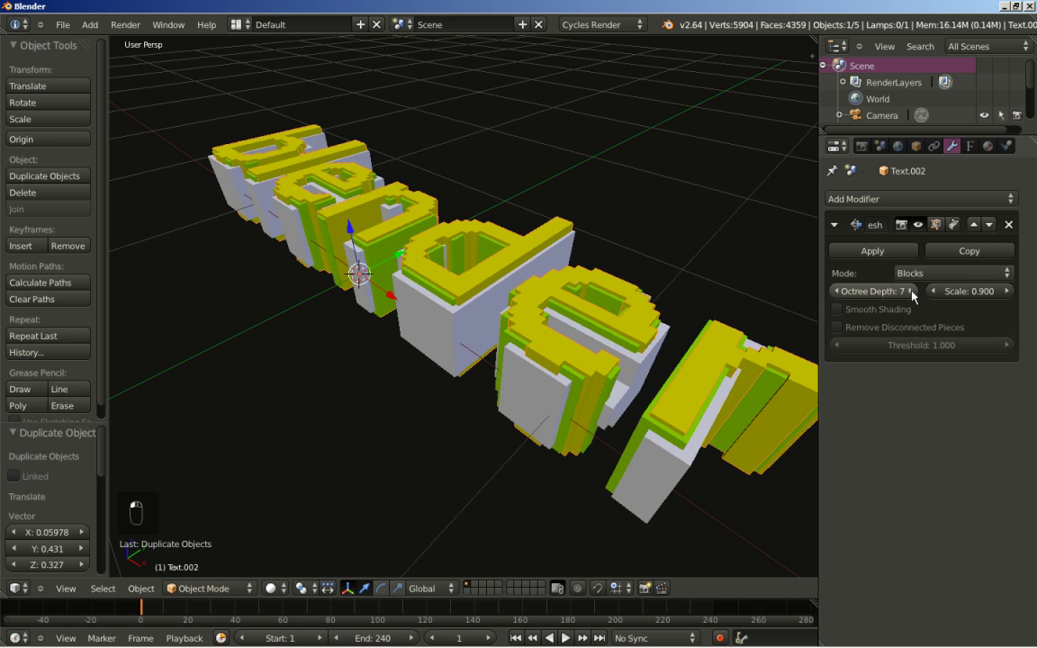
# - Thin the green text by setting its geometry offset to -0.005
pyautogui.moveTo(351, 259); pyautogui.dragTo(383, 280, button='middle')
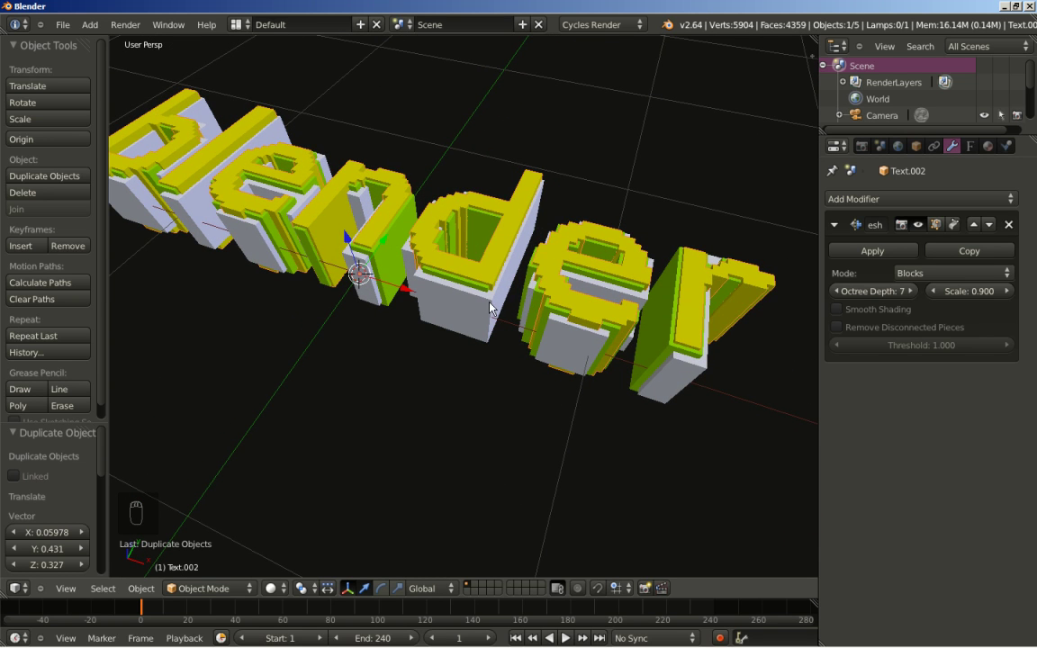
pyautogui.moveTo(491, 333); pyautogui.dragTo(452, 306, button='middle')
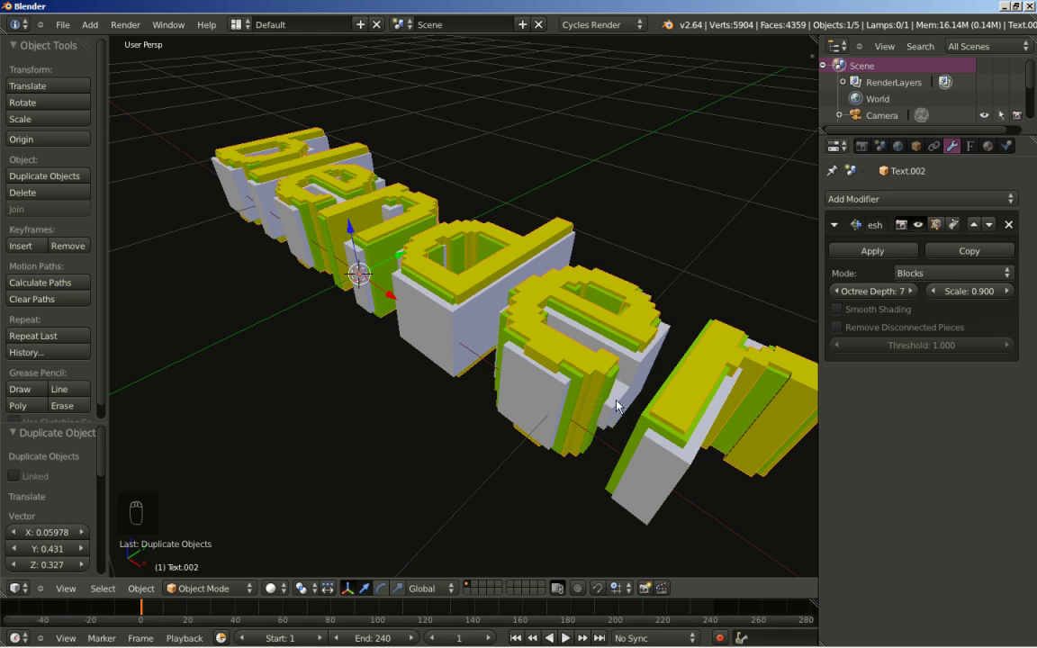
pyautogui.rightClick(613, 379)
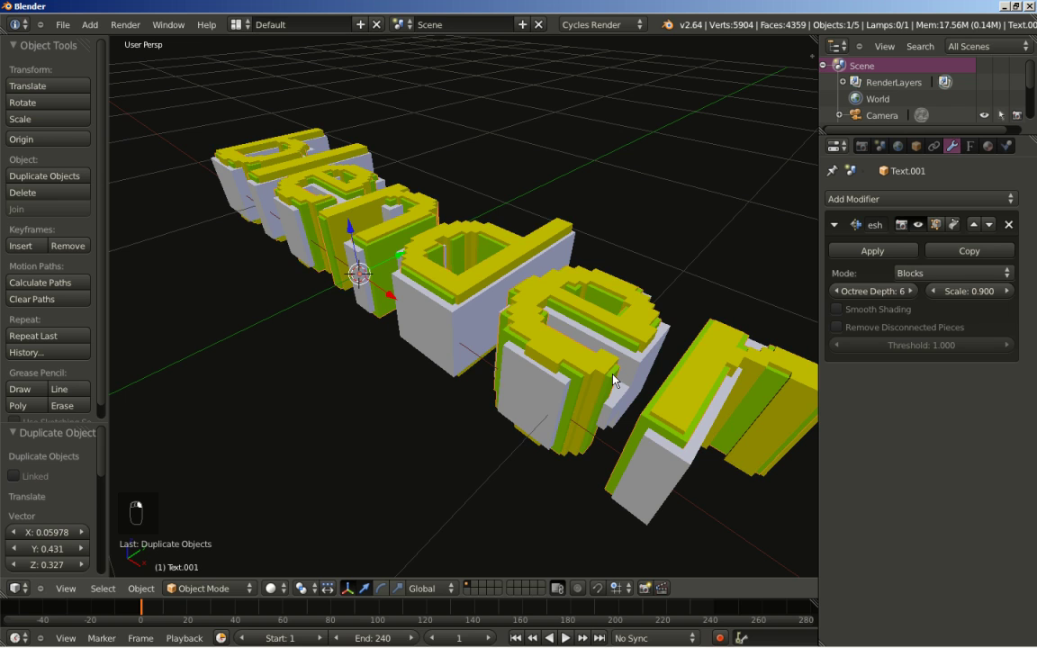
pyautogui.click(970, 146)
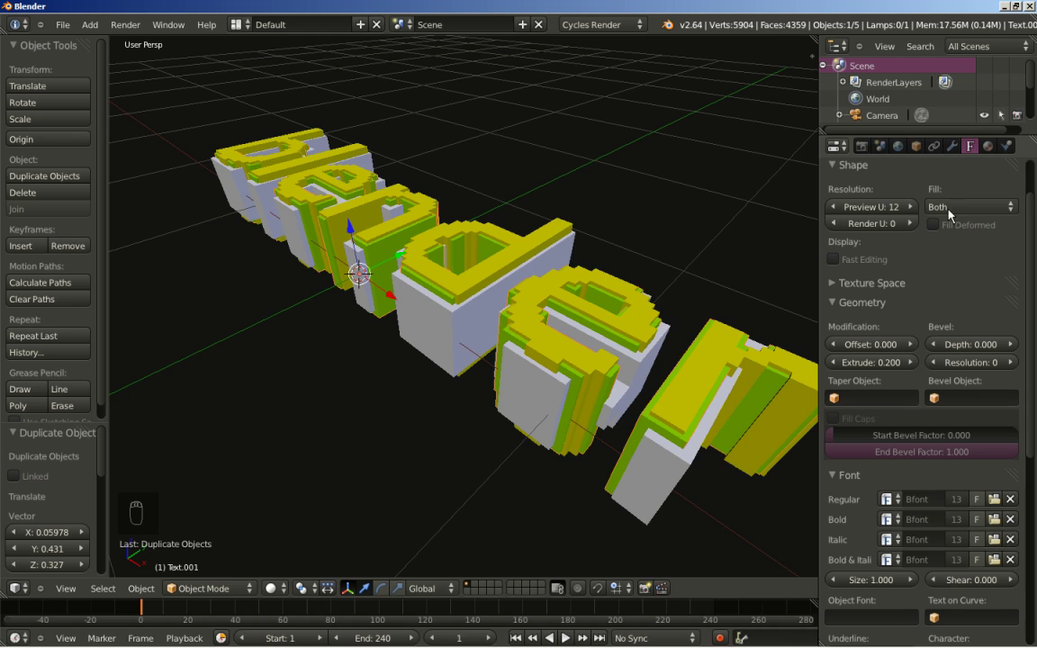
pyautogui.click(835, 346)
pyautogui.click(834, 346)
pyautogui.click(835, 346)
pyautogui.click(835, 346)
pyautogui.click(834, 346)
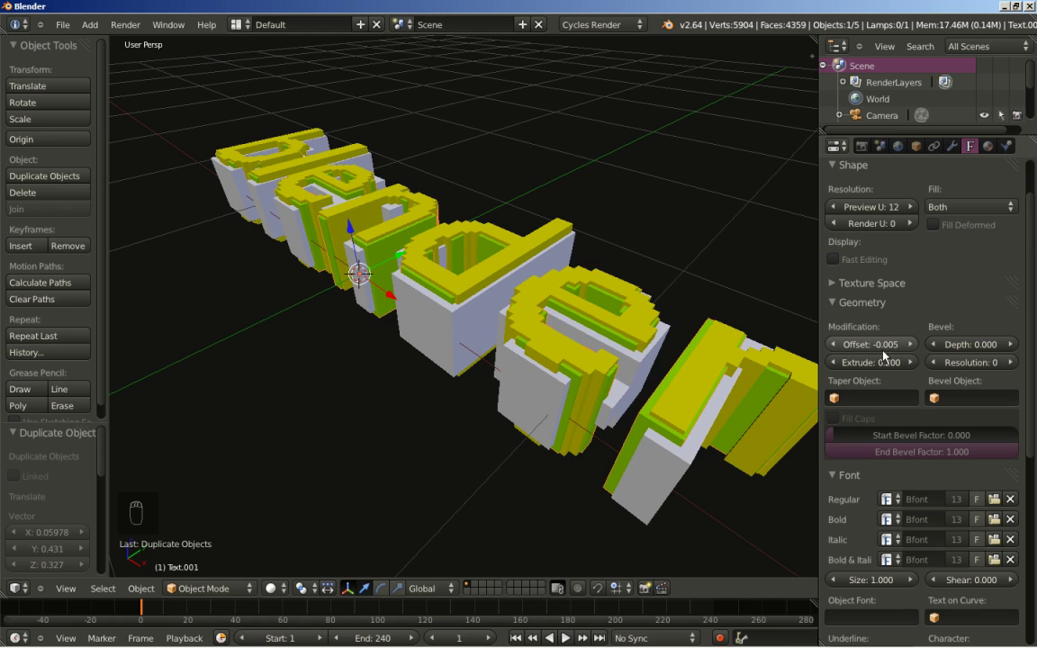
# - Thin the yellow text by setting its geometry offset to -0.010
pyautogui.rightClick(725, 358)
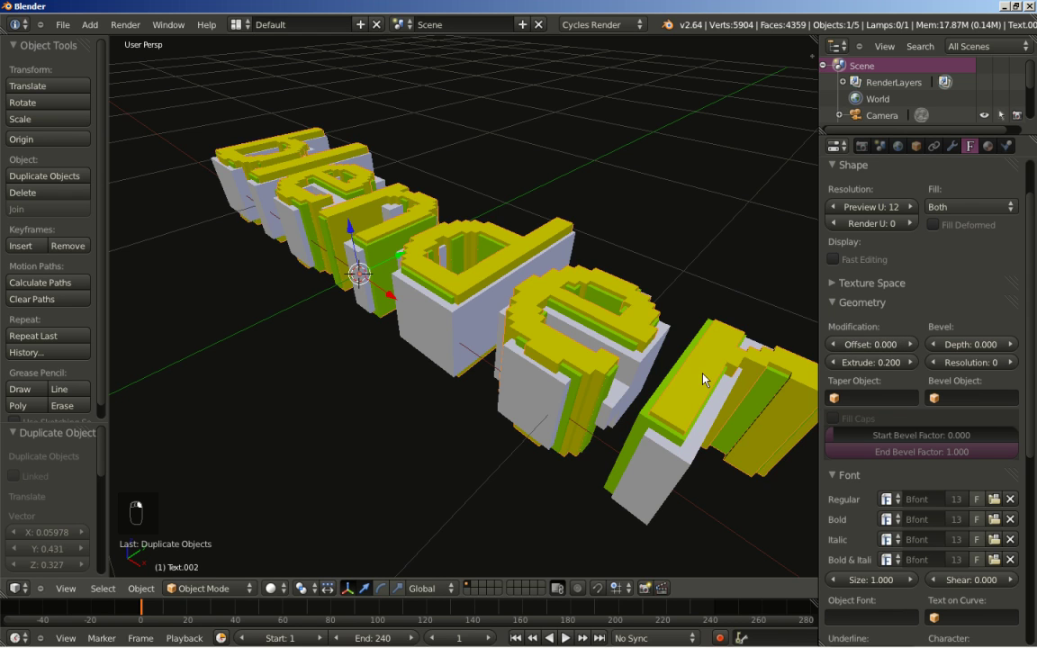
pyautogui.click(835, 345)
pyautogui.click(834, 345)
pyautogui.click(835, 344)
pyautogui.click(835, 345)
pyautogui.click(835, 345)
pyautogui.click(835, 345)
pyautogui.click(834, 345)
pyautogui.click(835, 345)
pyautogui.click(835, 345)
pyautogui.click(834, 344)
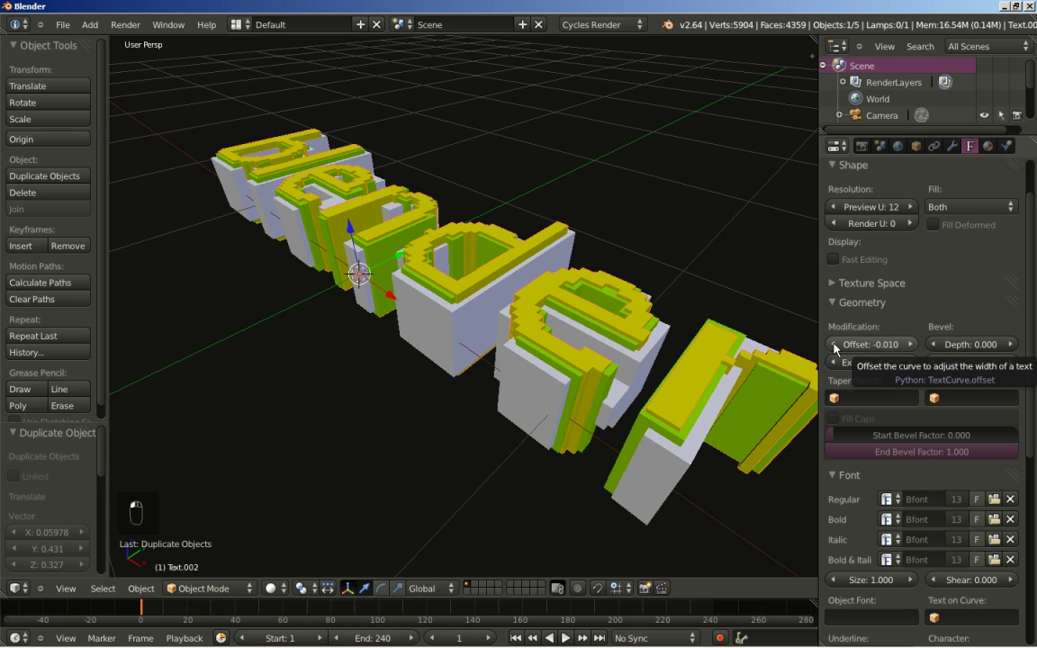
# - Thin the yellow text further by setting its geometry offset to -0.015
pyautogui.click(834, 345)
pyautogui.click(834, 345)
pyautogui.click(834, 344)
pyautogui.click(835, 344)
pyautogui.click(835, 344)
# - Align the camera to an angled view from above that shows the whole text running diagonally
pyautogui.moveTo(414, 387); pyautogui.dragTo(485, 457, button='middle')
pyautogui.moveTo(396, 430); pyautogui.dragTo(357, 441, button='middle')
pyautogui.scroll(-3, 357, 440)
pyautogui.scroll(-2, 371, 432)
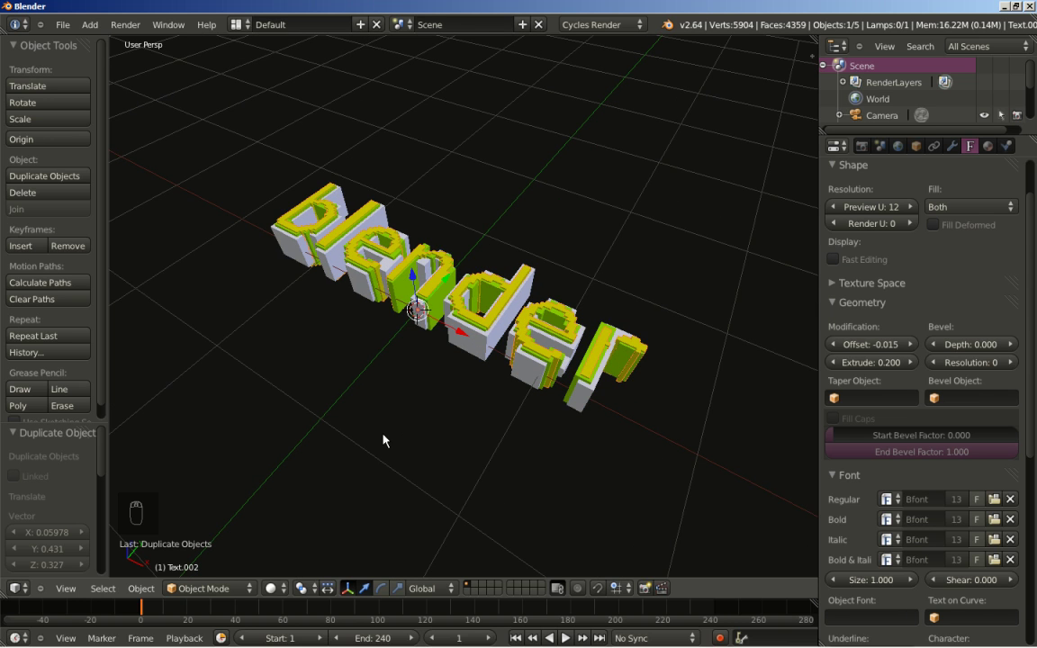
pyautogui.press('ctrl+alt+KP_0')
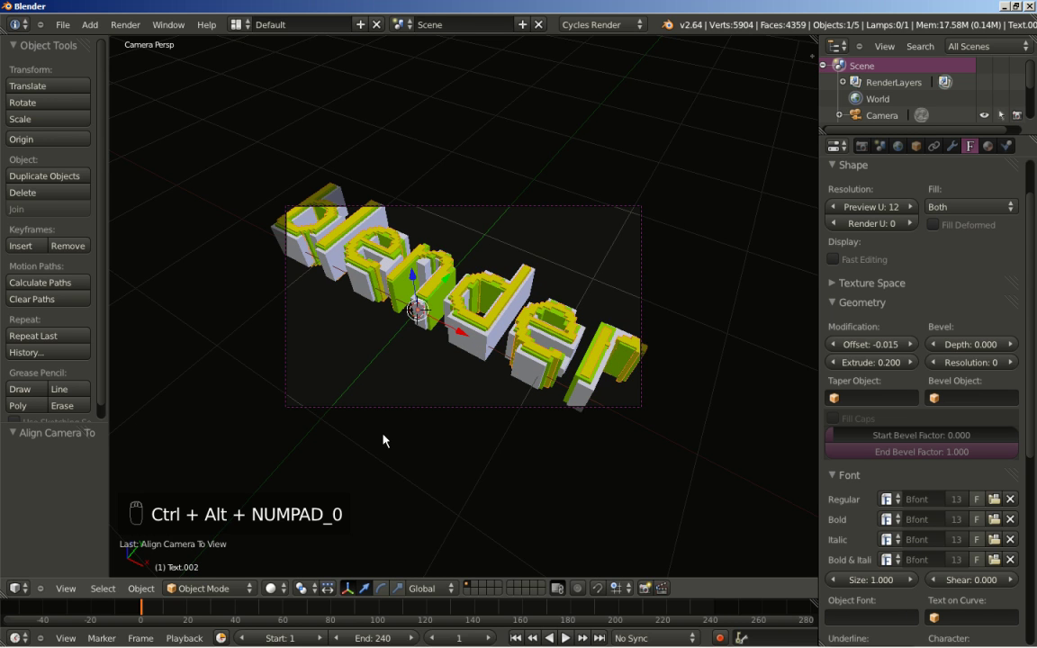
# - Select the camera and set its X location to 1.5 and its Z location to 3
pyautogui.rightClick(552, 245)
pyautogui.scroll(3, 552, 245)
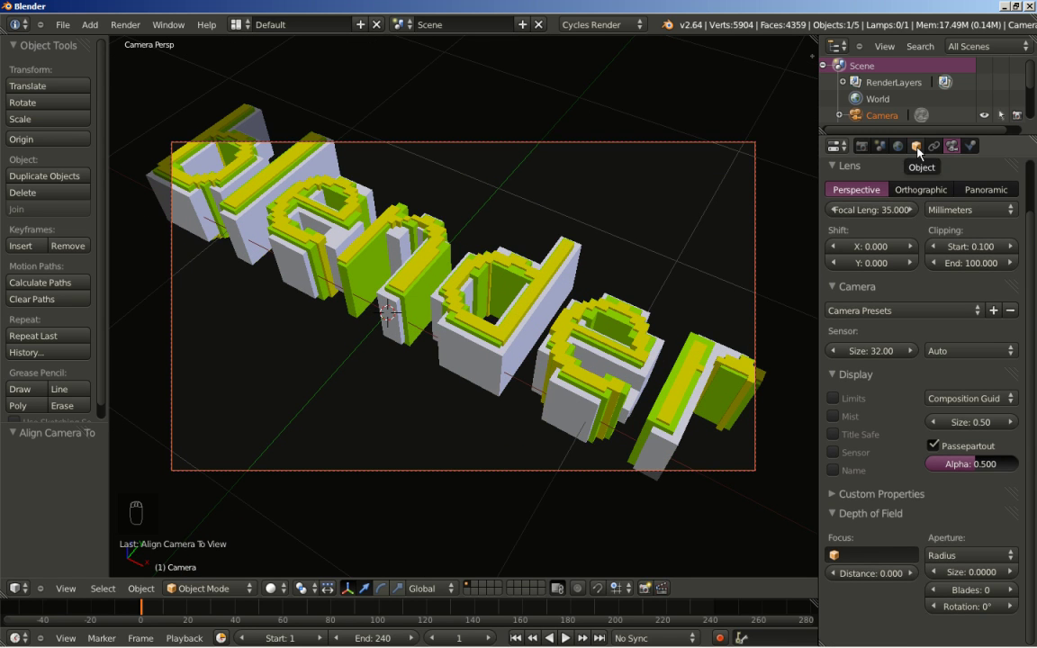
pyautogui.click(916, 146)
pyautogui.click(853, 264)
pyautogui.write('1.5')
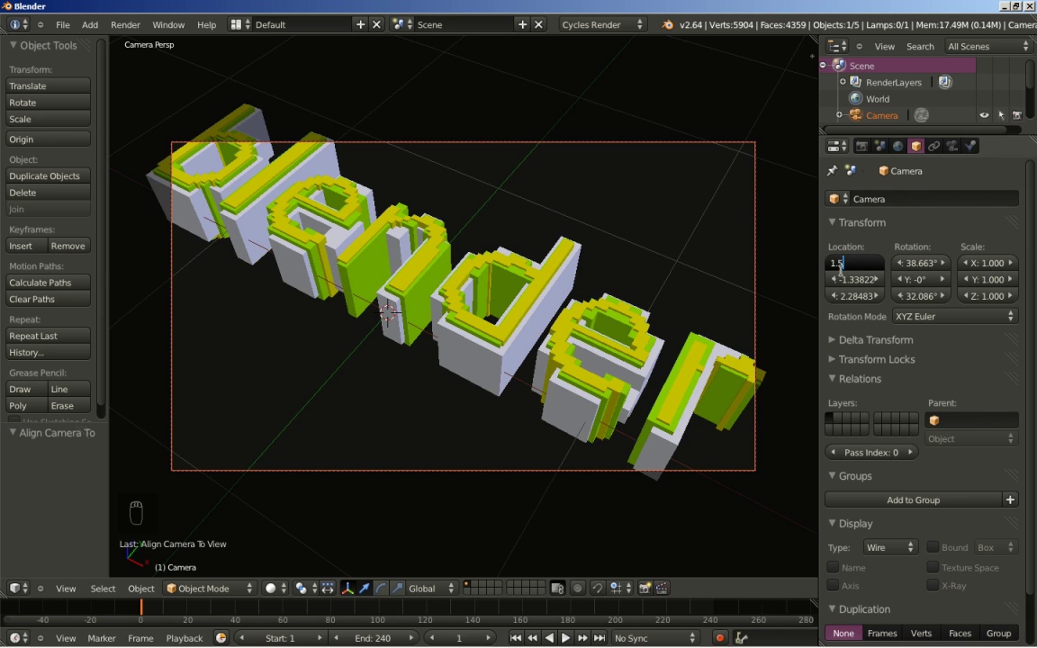
pyautogui.press('Return')
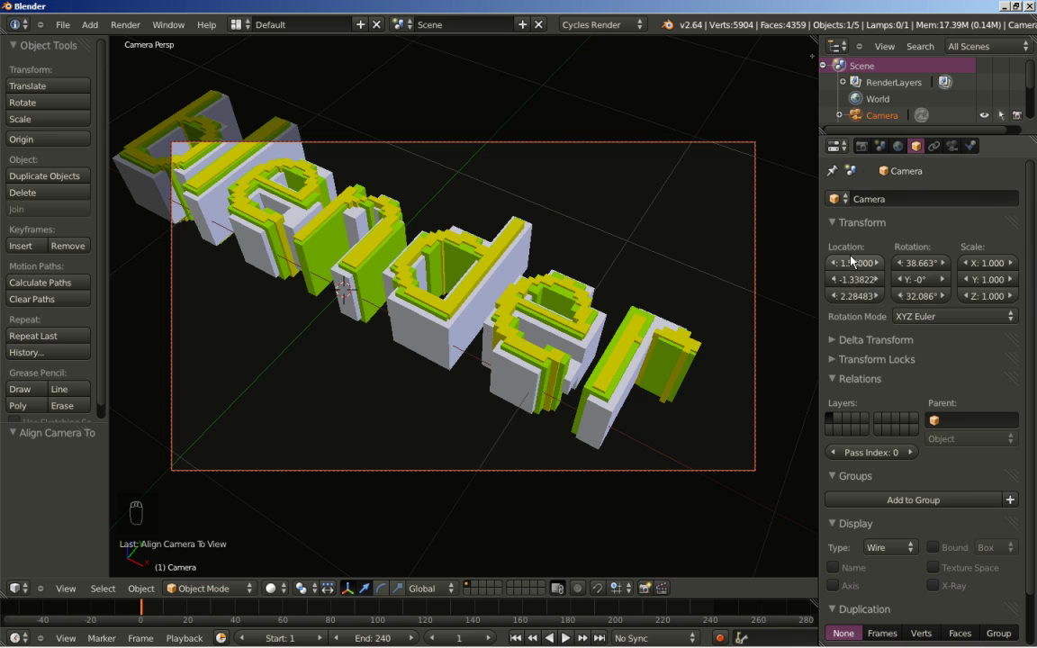
pyautogui.click(854, 296)
pyautogui.moveTo(856, 296); pyautogui.dragTo(837, 297)
pyautogui.write('3')
pyautogui.press('Return')
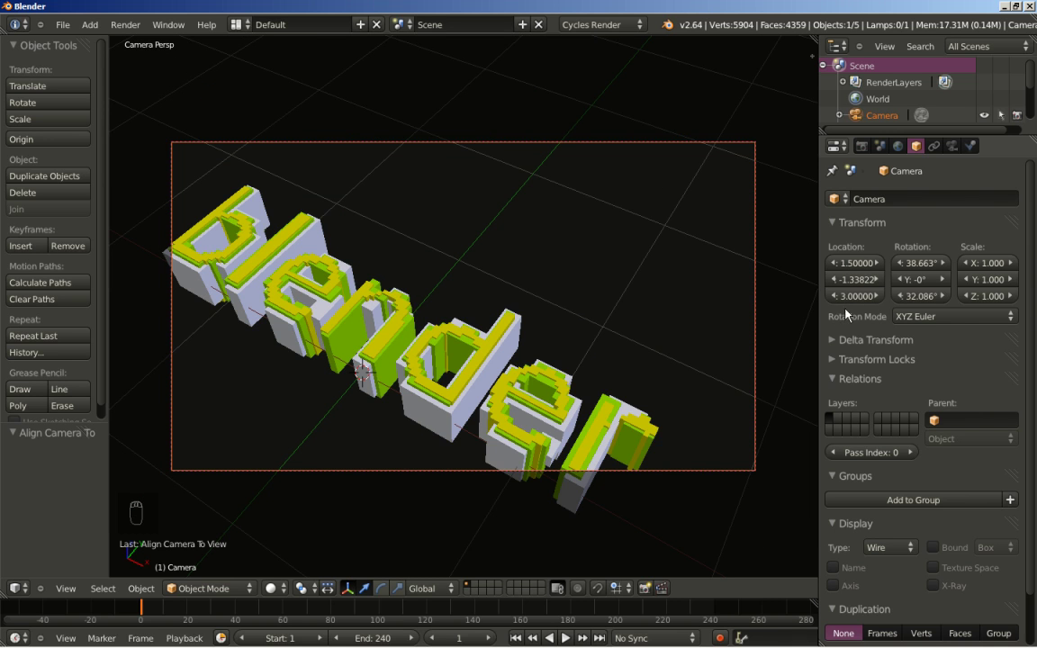
# - Set the camera's Y location to -2 and its X rotation to 40°
pyautogui.click(854, 284)
pyautogui.moveTo(866, 280); pyautogui.dragTo(837, 290)
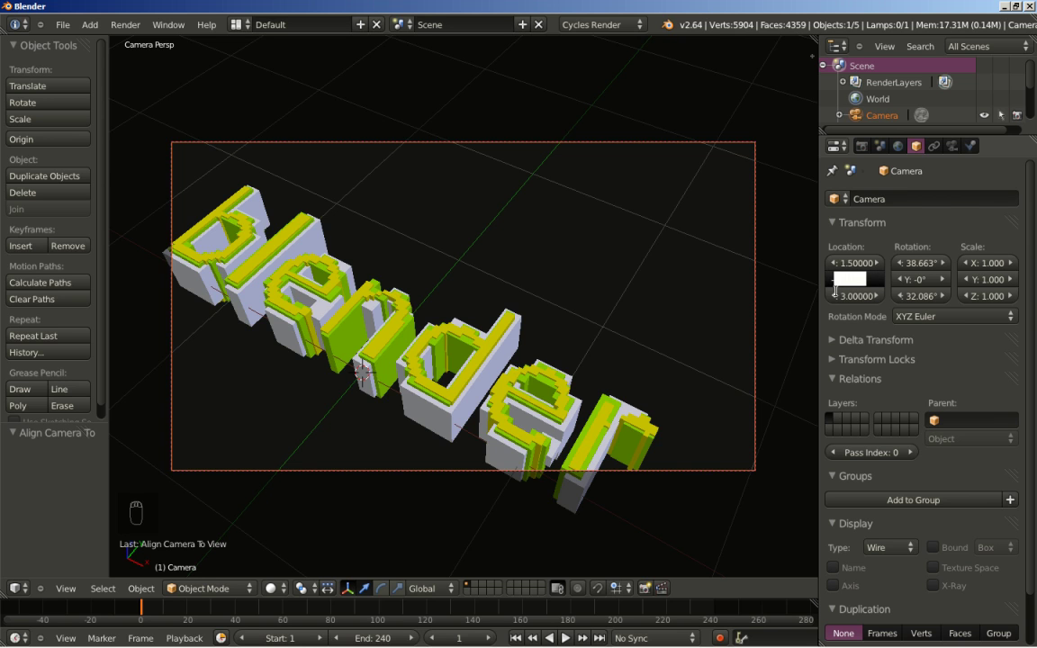
pyautogui.write('2')
pyautogui.press('Return')
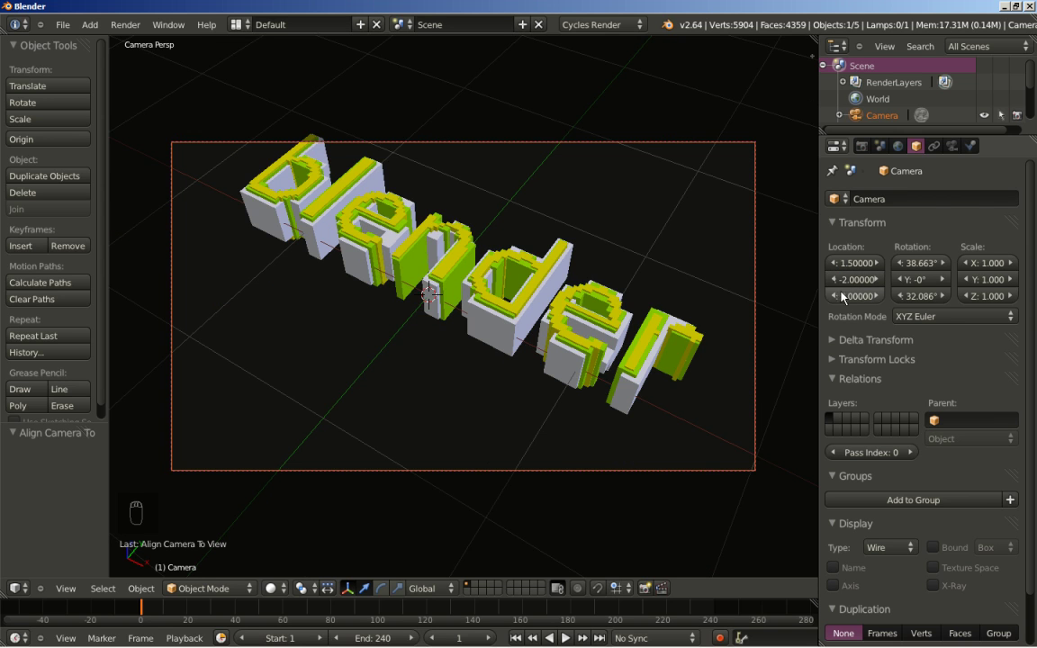
pyautogui.click(919, 266)
pyautogui.write('40')
pyautogui.press('Return')
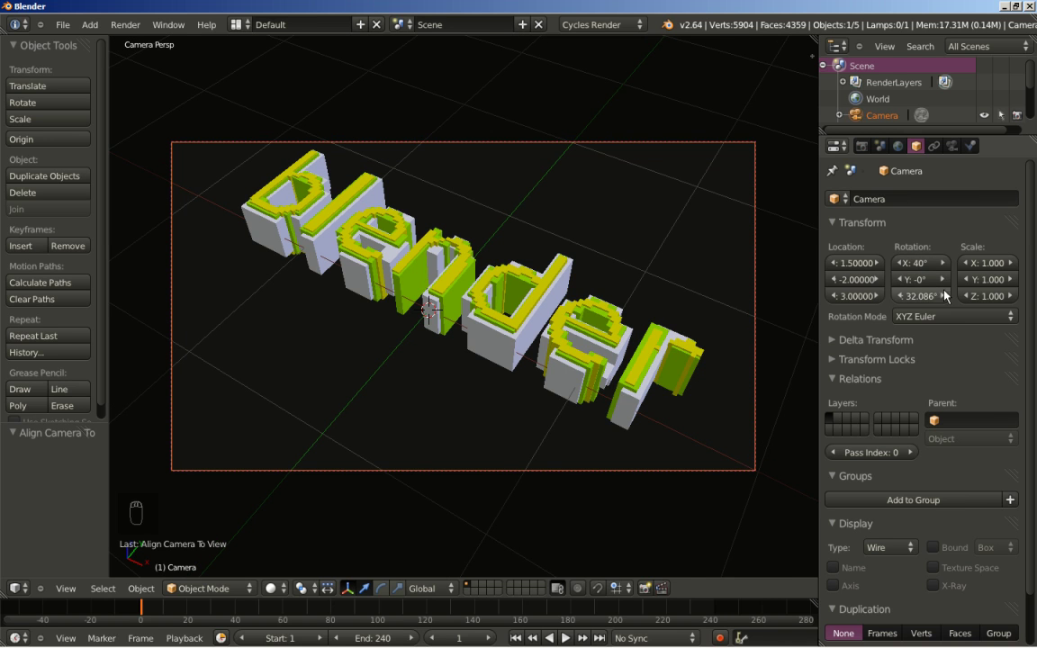
# - Set the camera's Z rotation to 35°
pyautogui.click(907, 296)
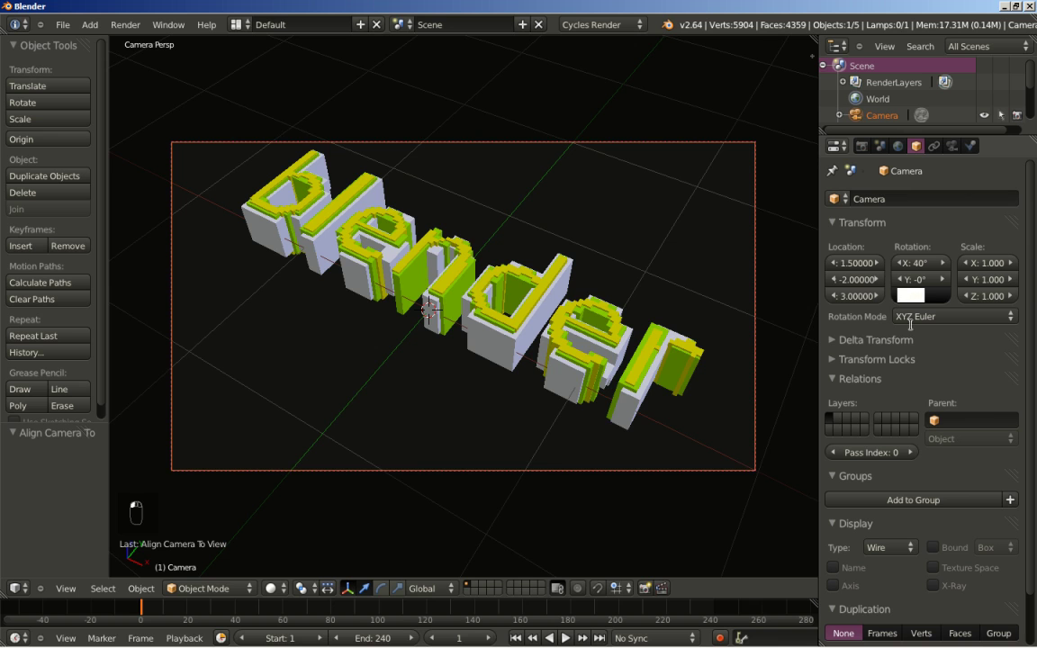
pyautogui.write('35')
pyautogui.press('Return')
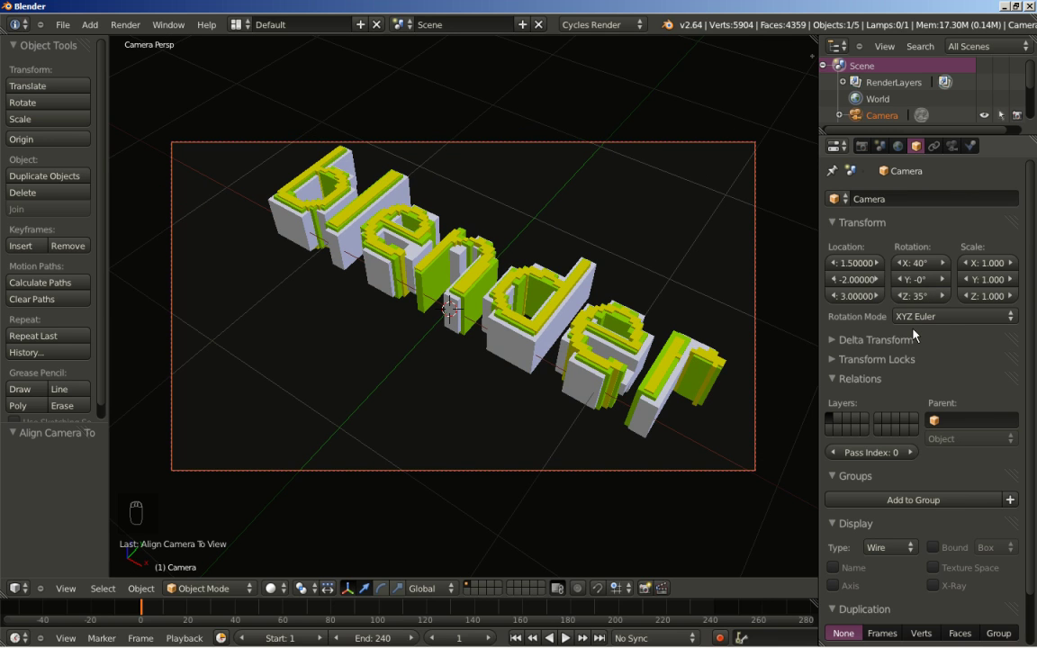
# - Set the camera's Y location to -1.5
pyautogui.click(840, 280)
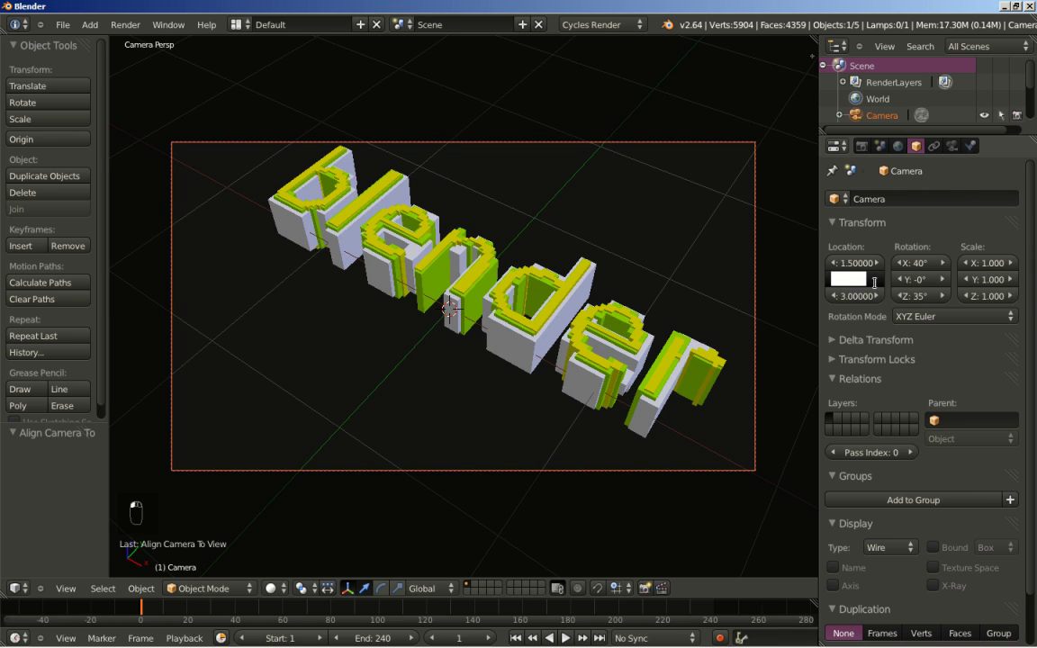
pyautogui.moveTo(838, 290); pyautogui.dragTo(836, 289)
pyautogui.write('-1.5')
pyautogui.press('Return')
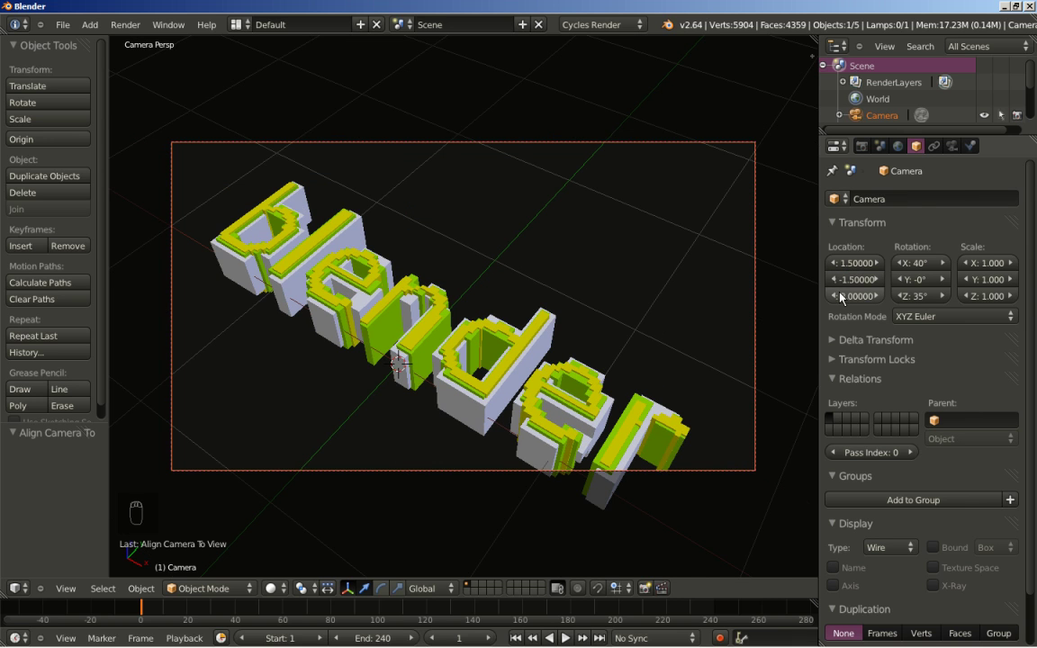
# - Set the camera's X rotation to 37° so the whole text fits within the frame
pyautogui.click(900, 262)
pyautogui.click(900, 263)
pyautogui.click(900, 263)
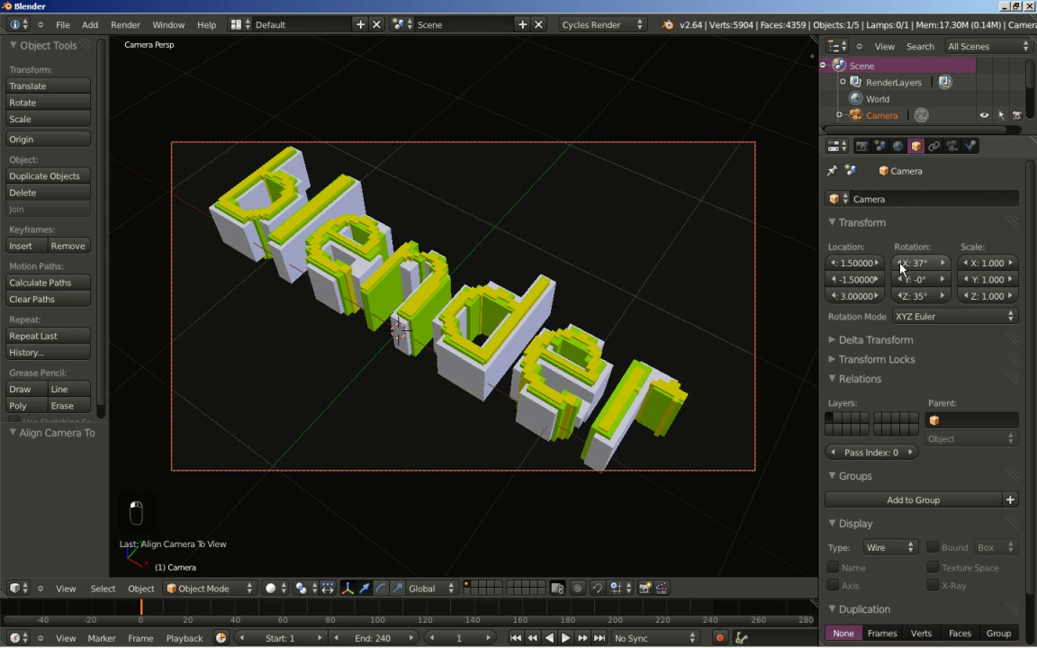
pyautogui.click(900, 262)
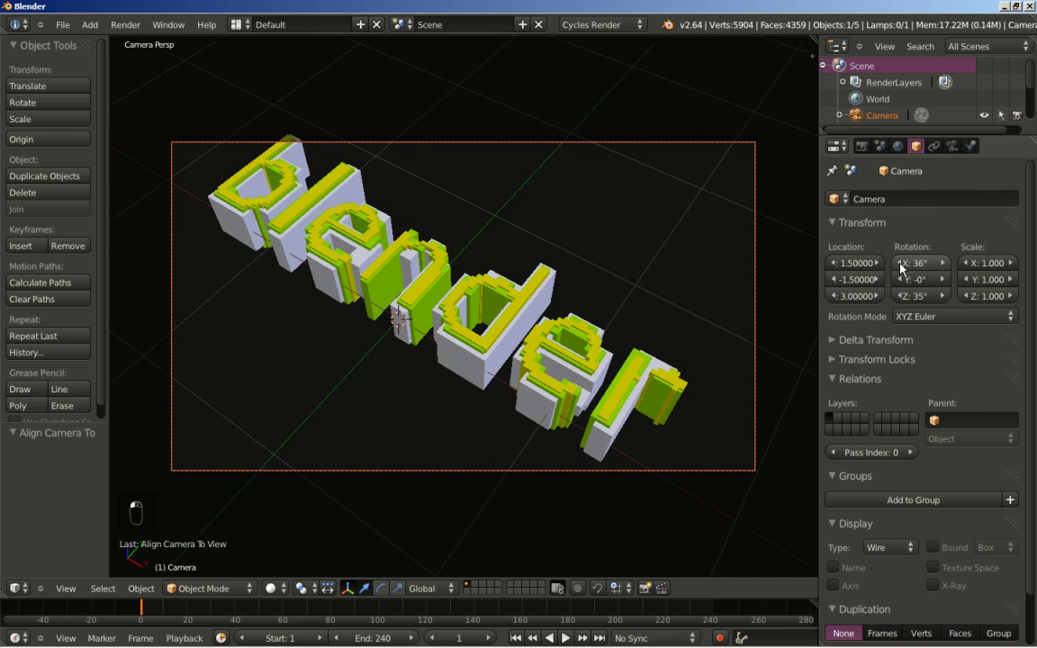
pyautogui.click(942, 264)
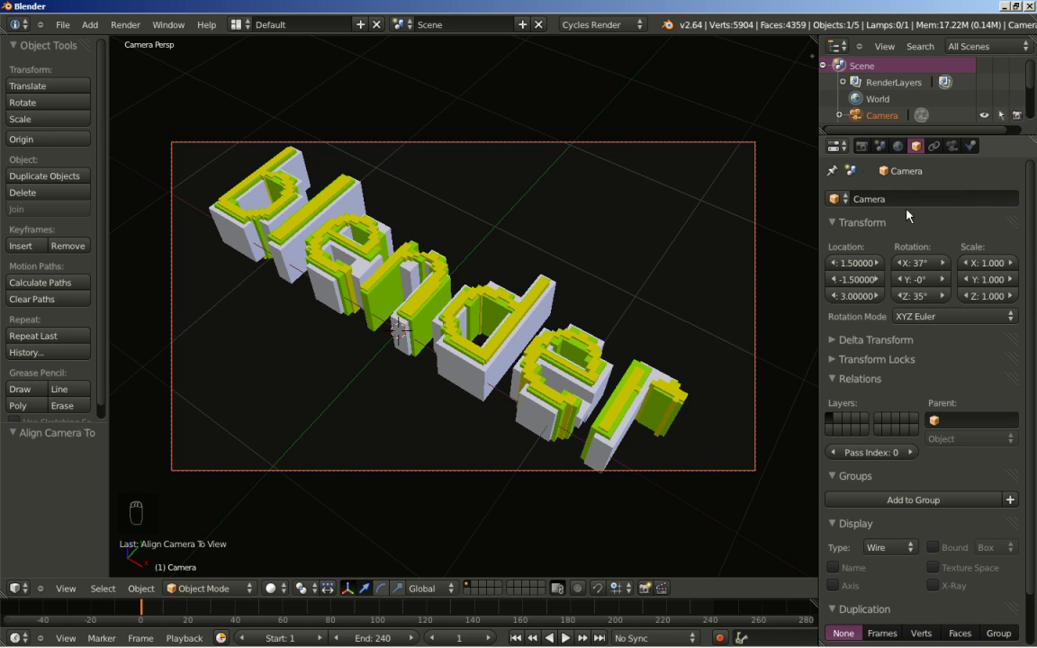
# - Widen the camera's view by setting its focal length to 33 mm
pyautogui.click(951, 147)
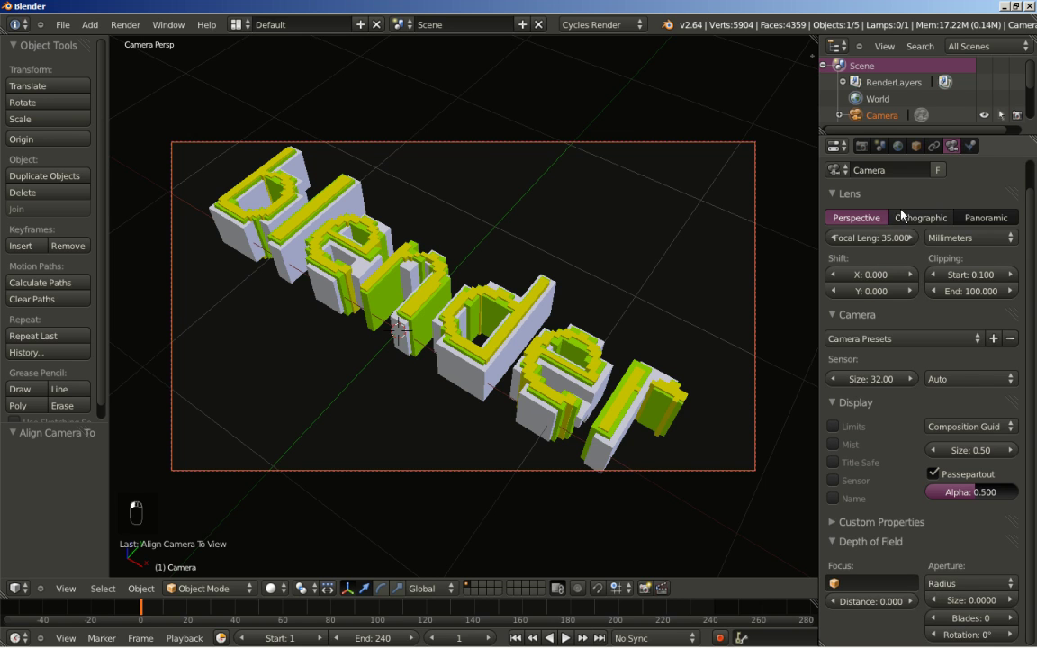
pyautogui.click(880, 245)
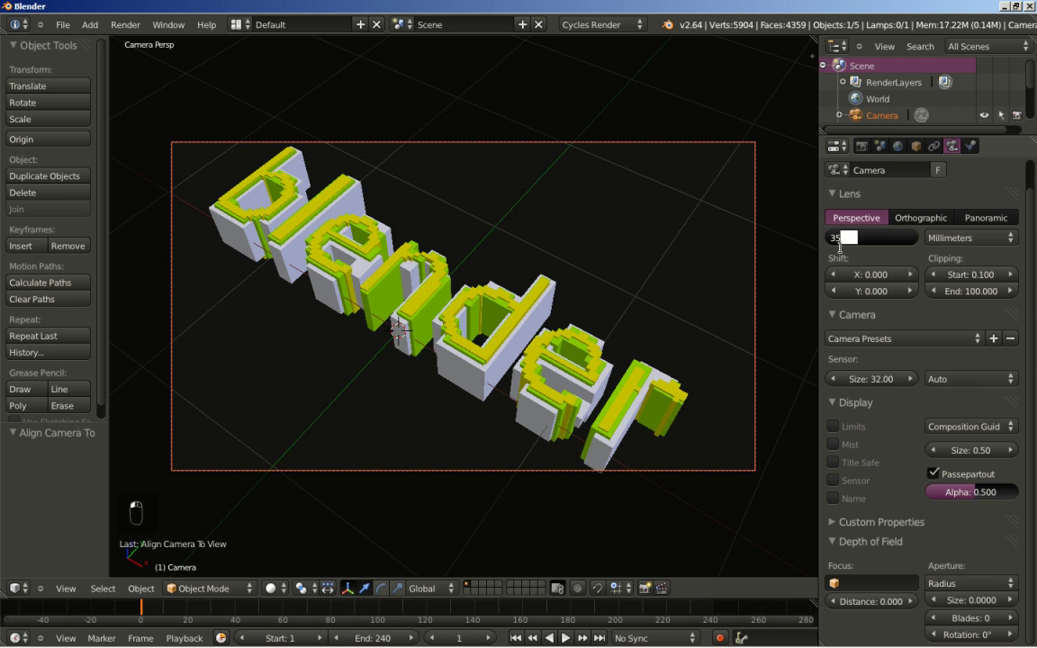
pyautogui.write('33')
pyautogui.press('Return')
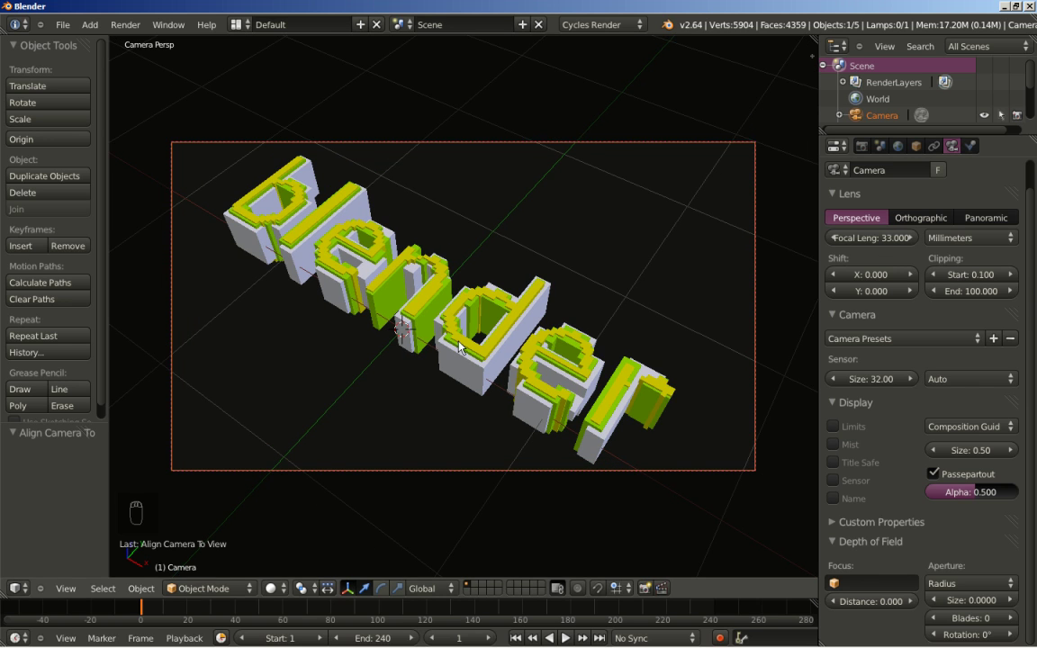
# - Add a mesh plane at the center of the text as a floor
pyautogui.hotkey('shift', 'a')
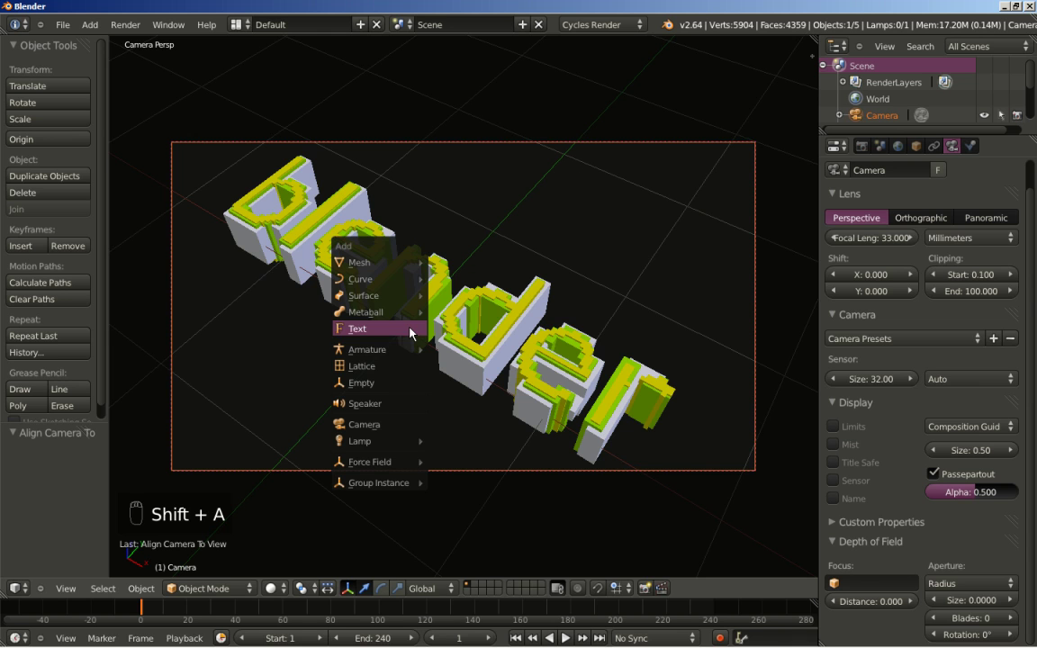
pyautogui.moveTo(398, 264)
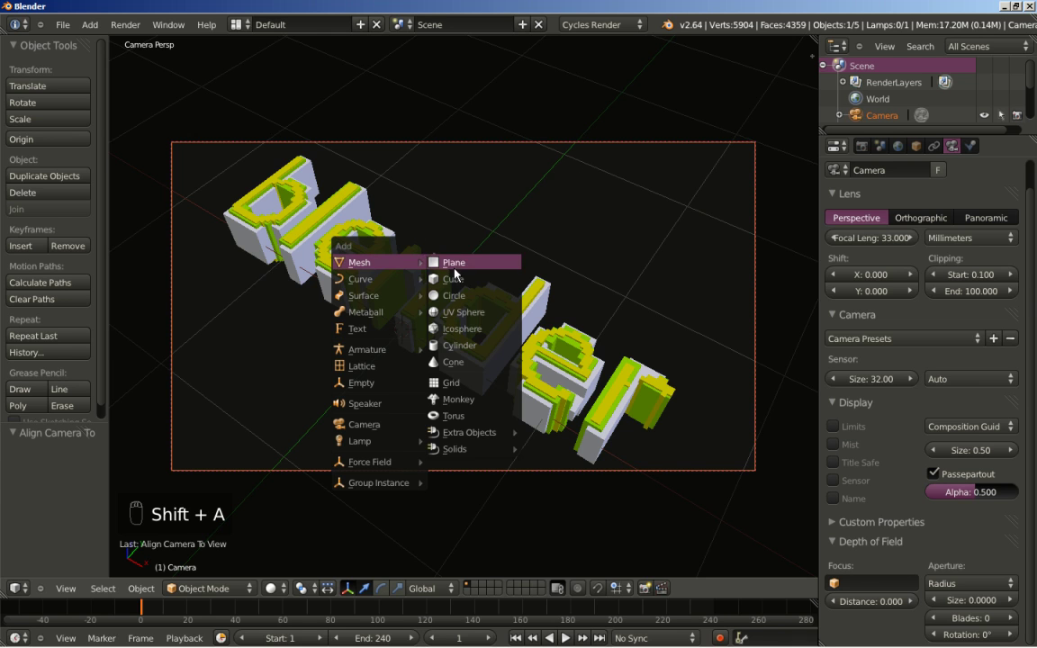
pyautogui.click(455, 266)
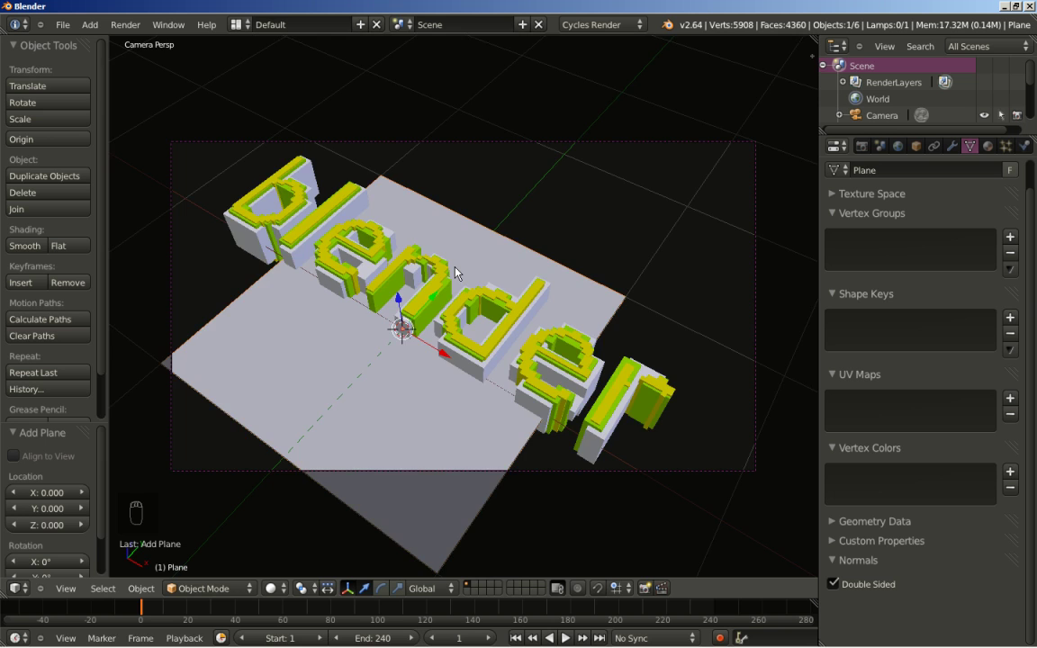
# - Lower the plane by 0.2 along Z in front orthographic view so it sits just beneath the text
pyautogui.press('KP_1')
pyautogui.press('KP_5')
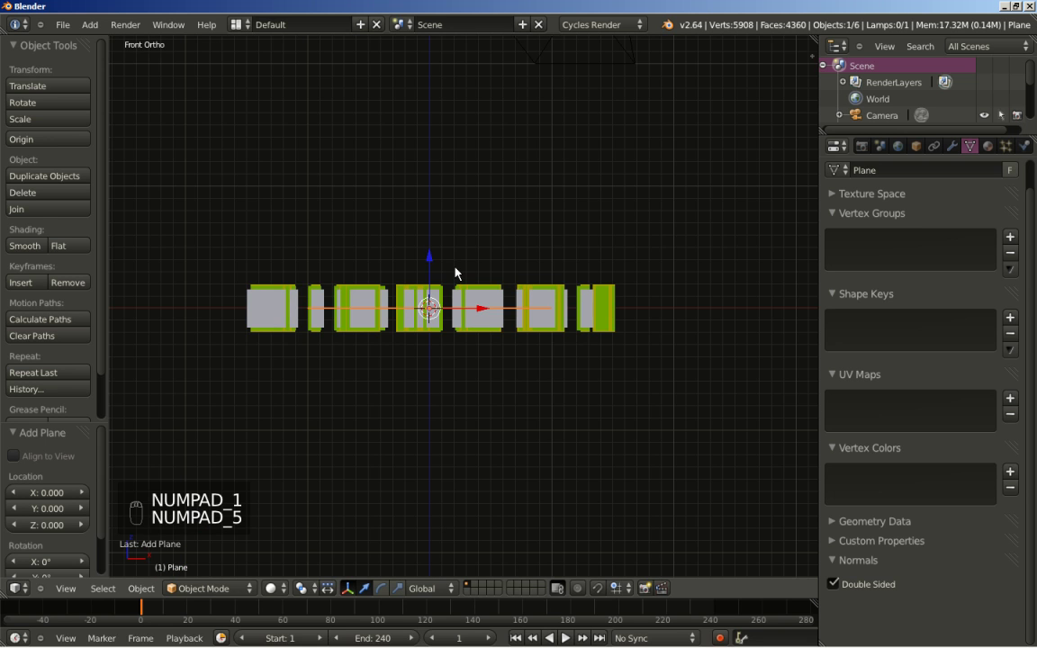
pyautogui.keyDown('shift'); pyautogui.moveTo(327, 379); pyautogui.dragTo(451, 353, button='middle'); pyautogui.keyUp('shift')
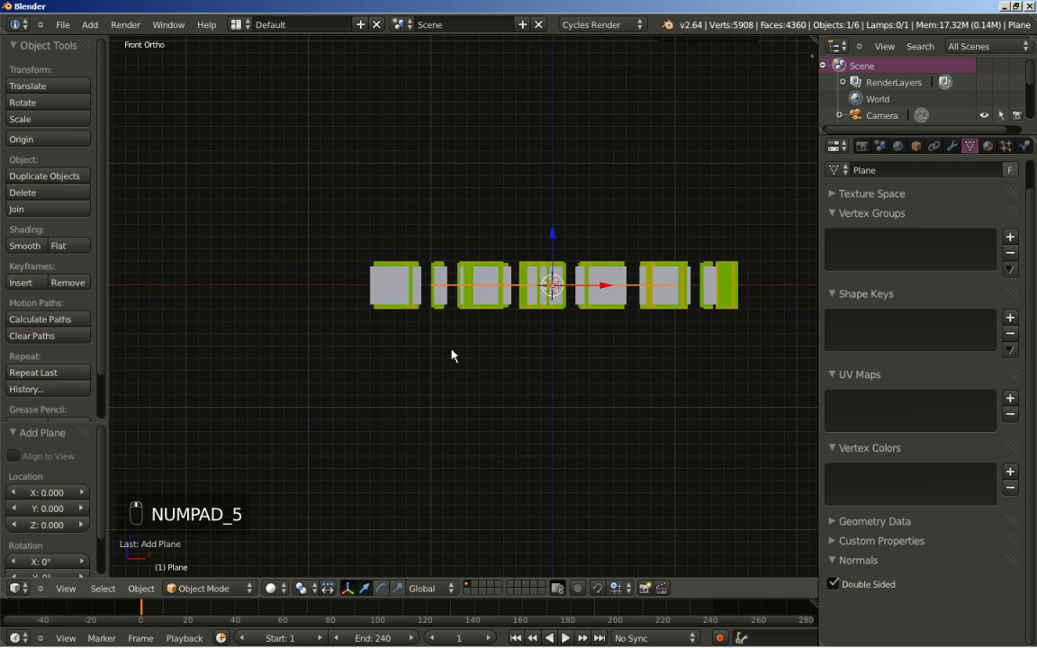
pyautogui.scroll(6, 454, 354)
pyautogui.keyDown('shift'); pyautogui.moveTo(572, 299); pyautogui.dragTo(492, 276, button='middle'); pyautogui.keyUp('shift')
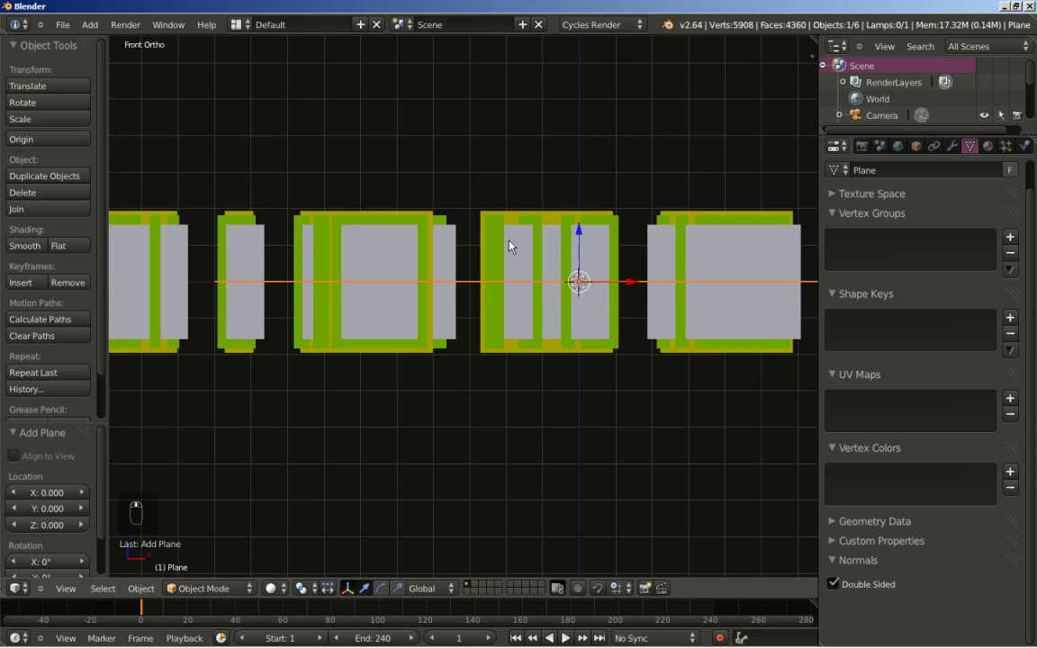
pyautogui.press('g')
pyautogui.press('z')
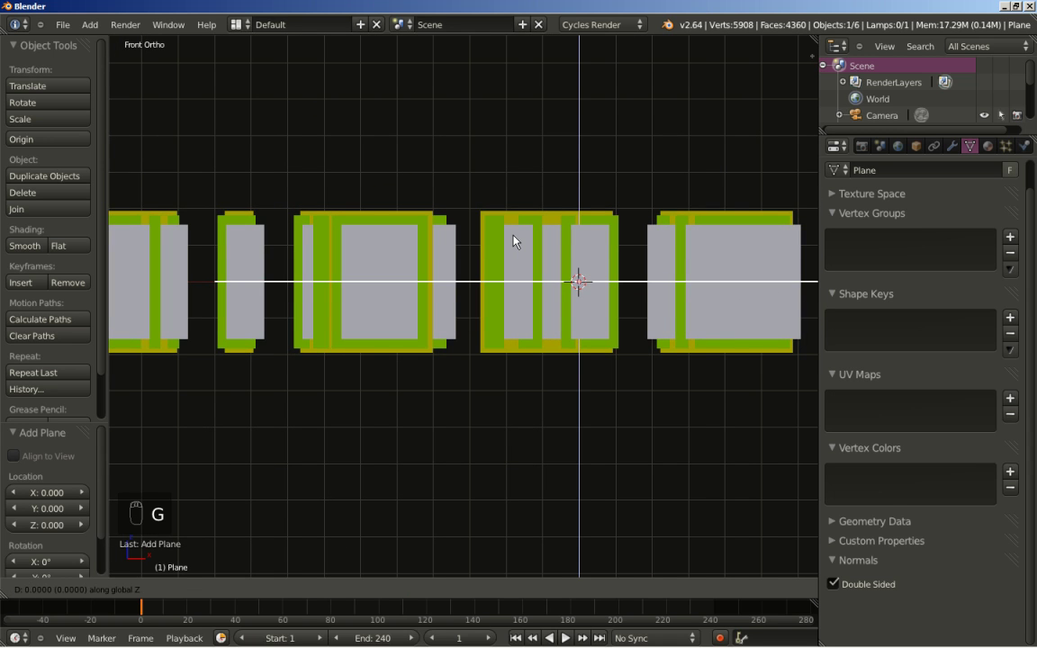
pyautogui.click(513, 314)
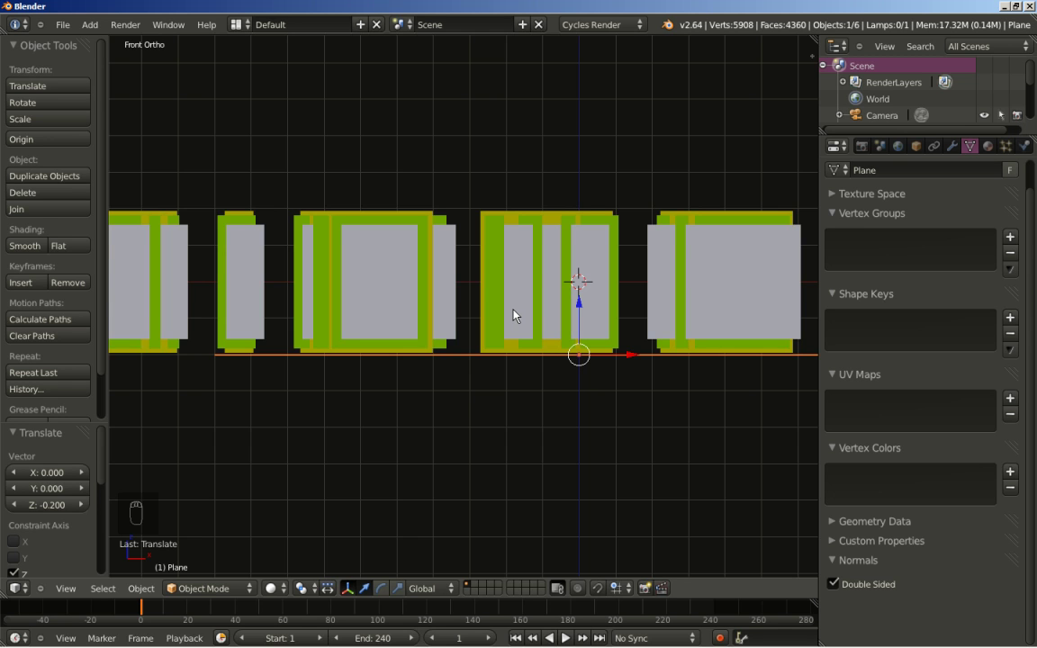
# - Return to the camera view and scale the plane up by a factor of 3 to fill the frame
pyautogui.press('KP_0')
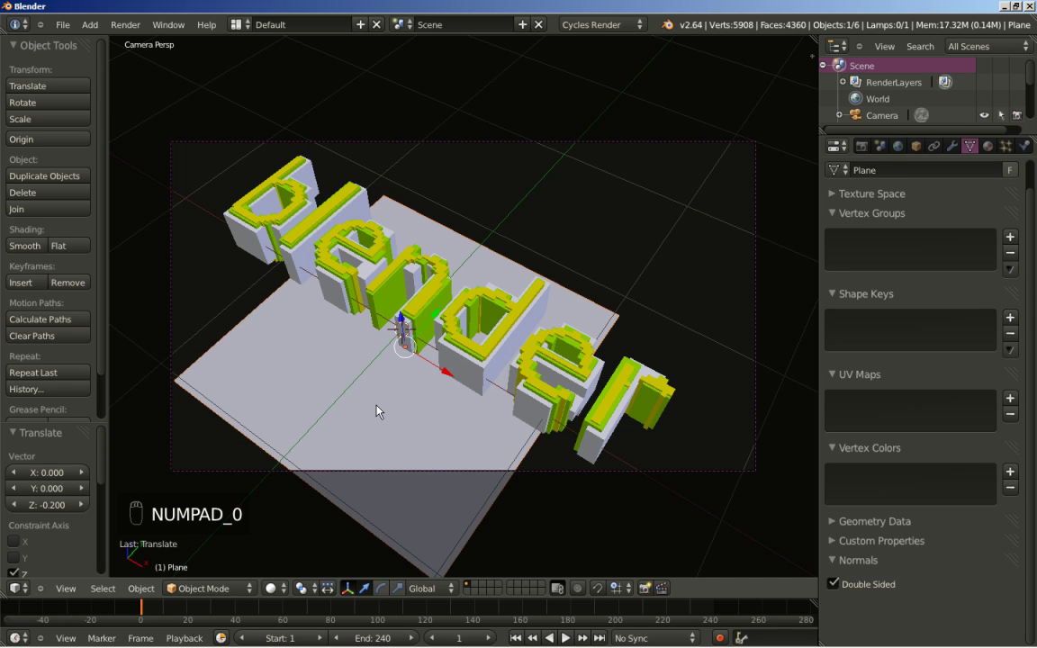
pyautogui.press('s')
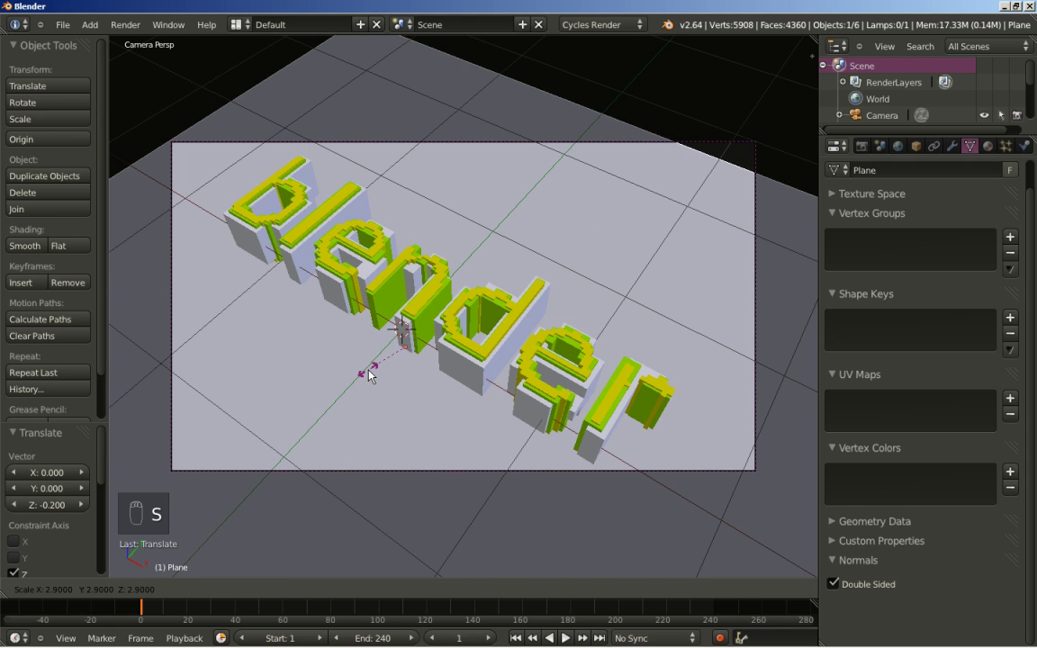
pyautogui.click(367, 375)
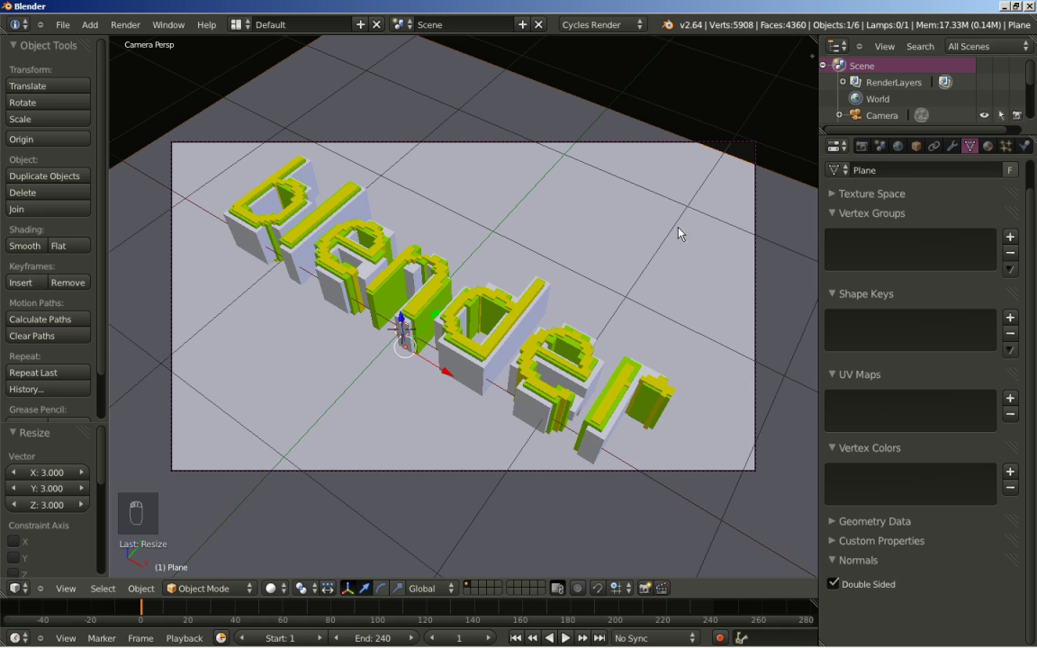
# - Give the plane a new material named Floor and darken its diffuse color to mid grey
pyautogui.click(988, 147)
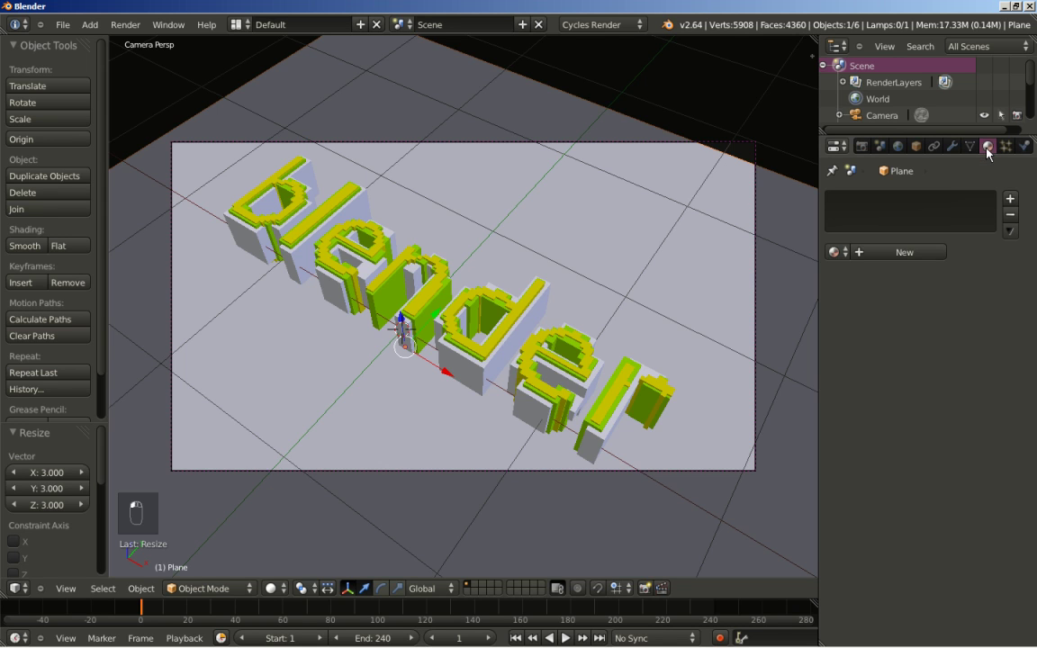
pyautogui.click(907, 253)
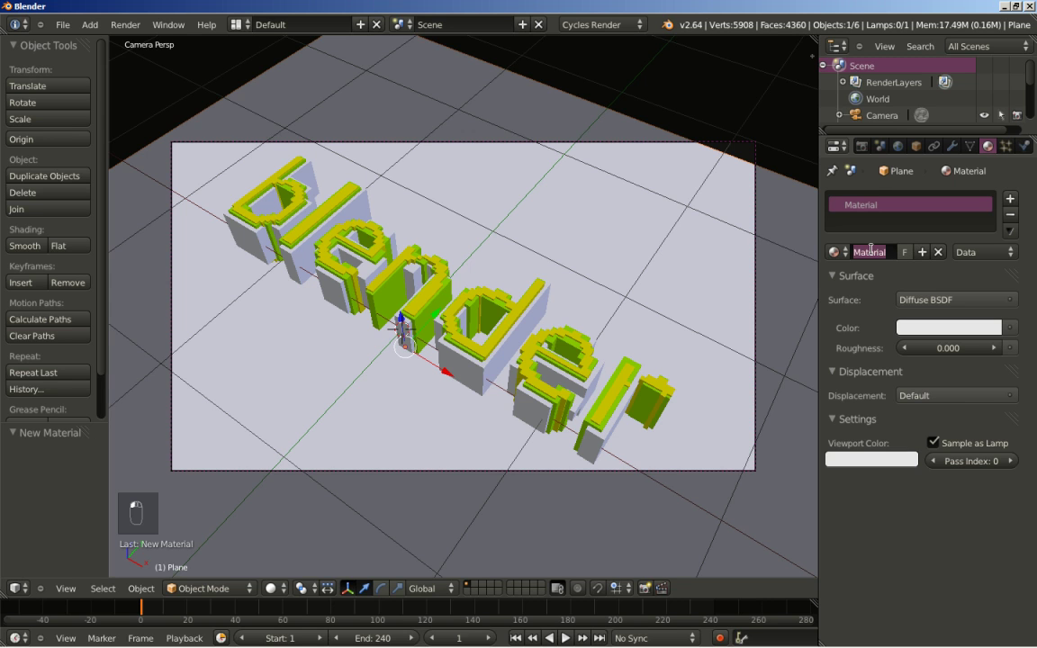
pyautogui.write('Floor')
pyautogui.press('Return')
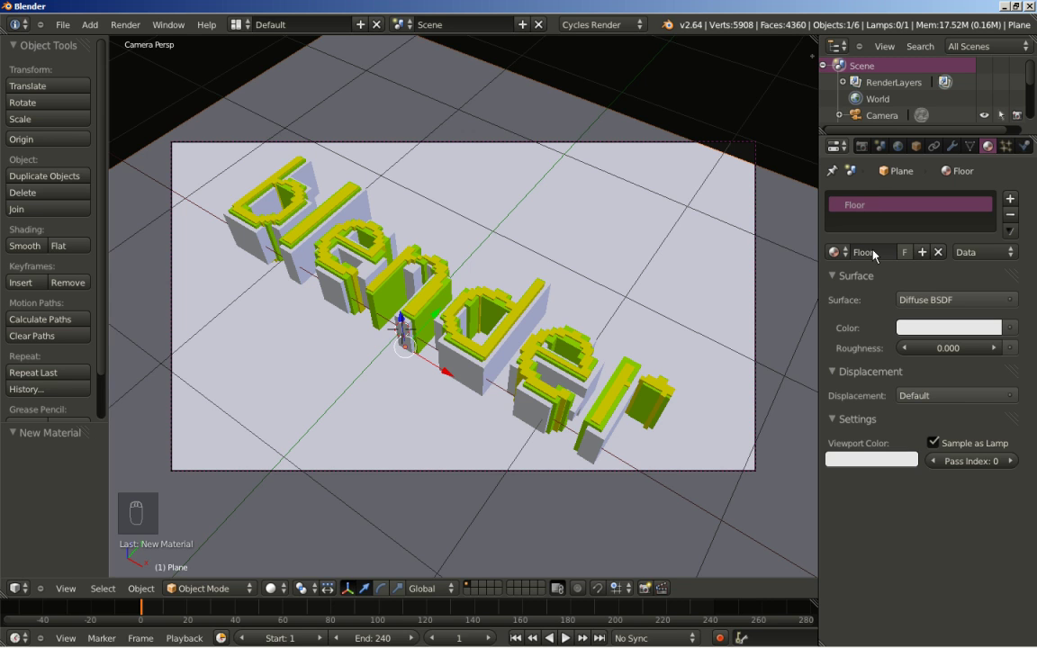
pyautogui.click(905, 330)
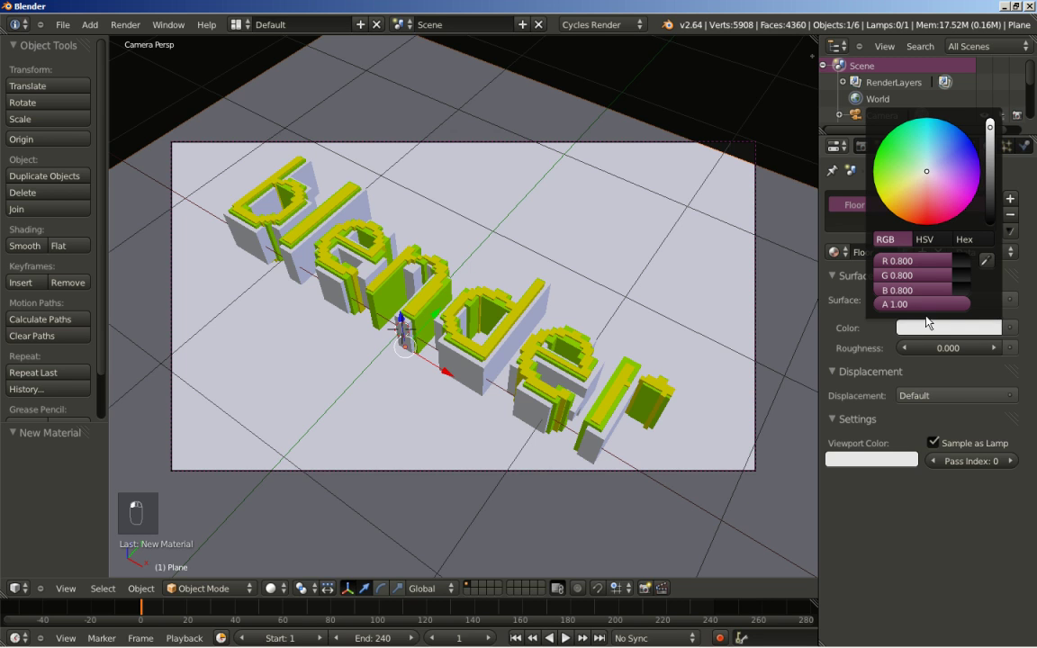
pyautogui.click(990, 158)
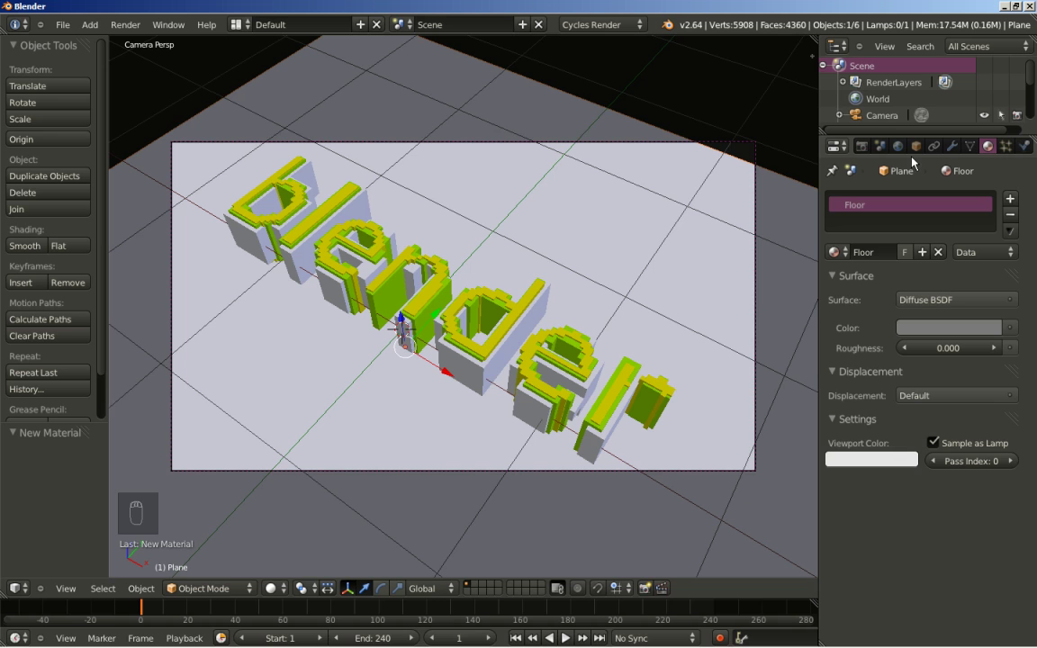
# - Match the Floor material's viewport color to its mid grey diffuse color by sampling it
pyautogui.click(878, 458)
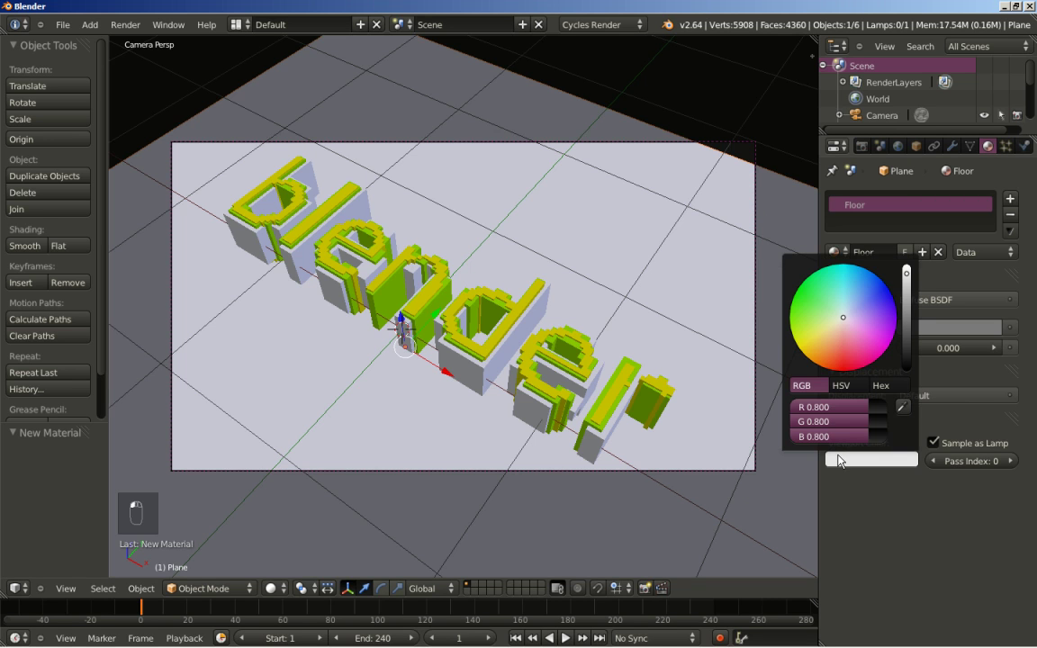
pyautogui.click(902, 407)
pyautogui.click(921, 320)
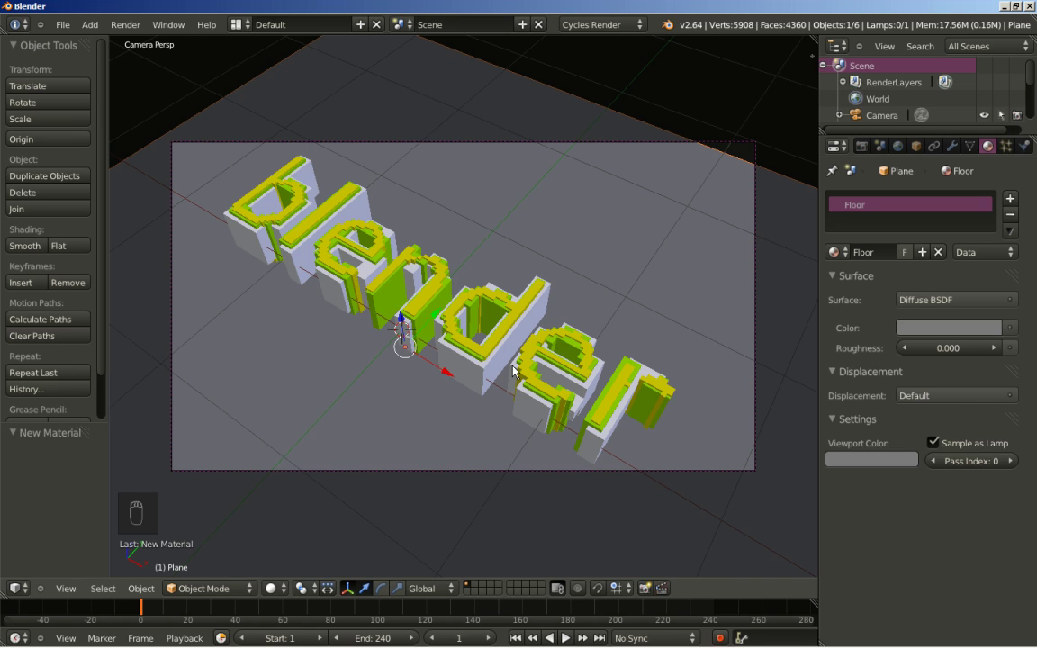
# - Move the floor plane about 0.274 along the Y axis
pyautogui.press('g')
pyautogui.press('y')
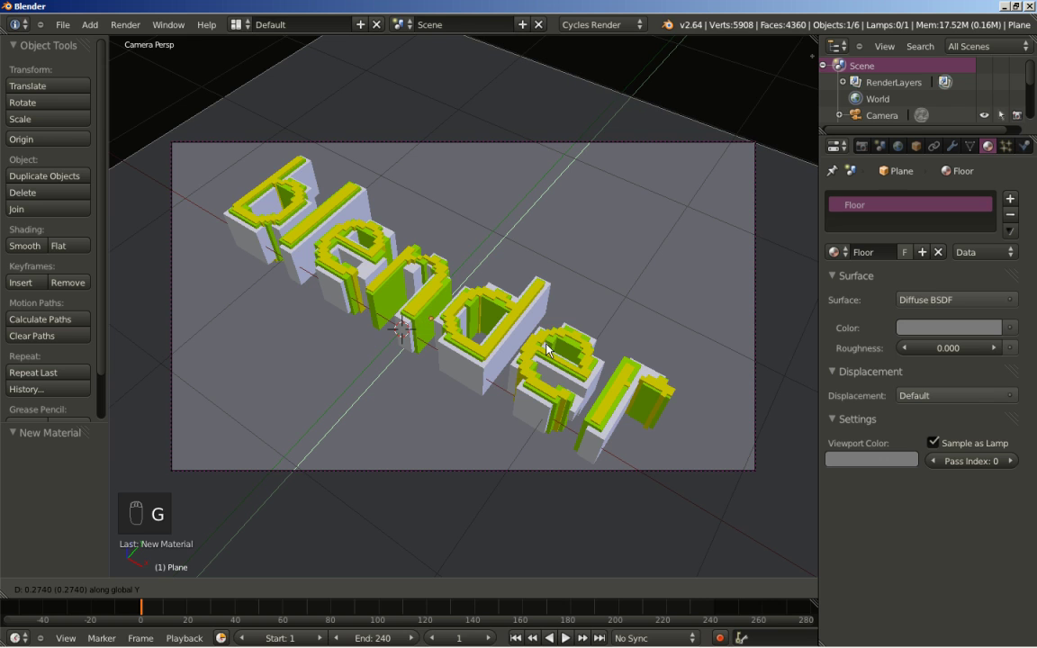
pyautogui.click(546, 349)
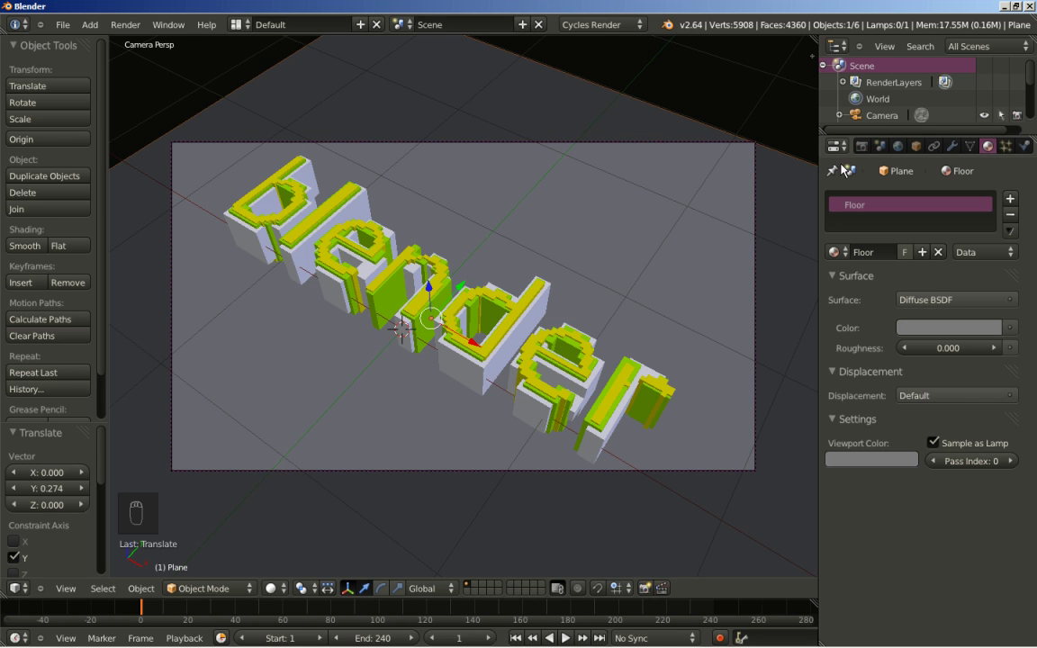
# - Enable nodes for the world and set its background color to light grey by sampling from the interface
pyautogui.click(899, 146)
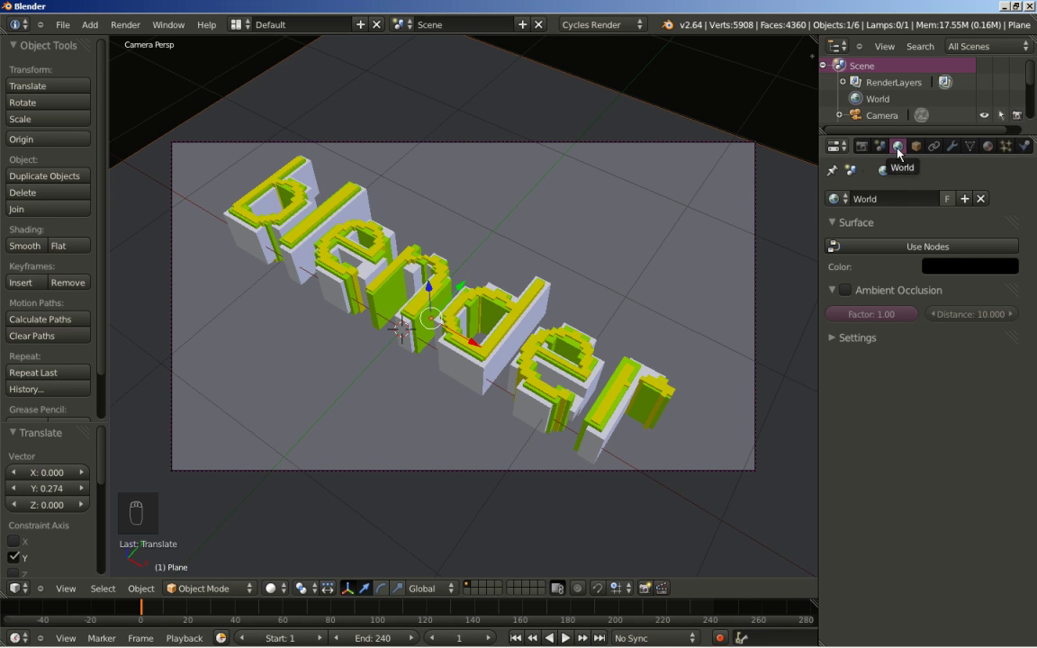
pyautogui.click(892, 248)
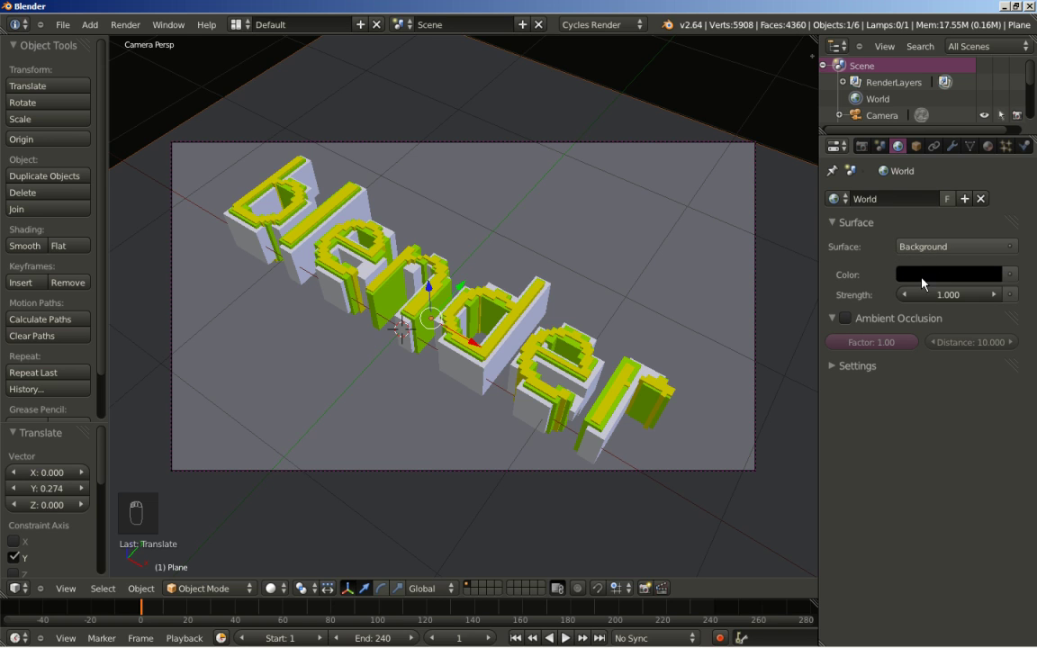
pyautogui.click(919, 277)
pyautogui.moveTo(988, 137); pyautogui.dragTo(995, 101)
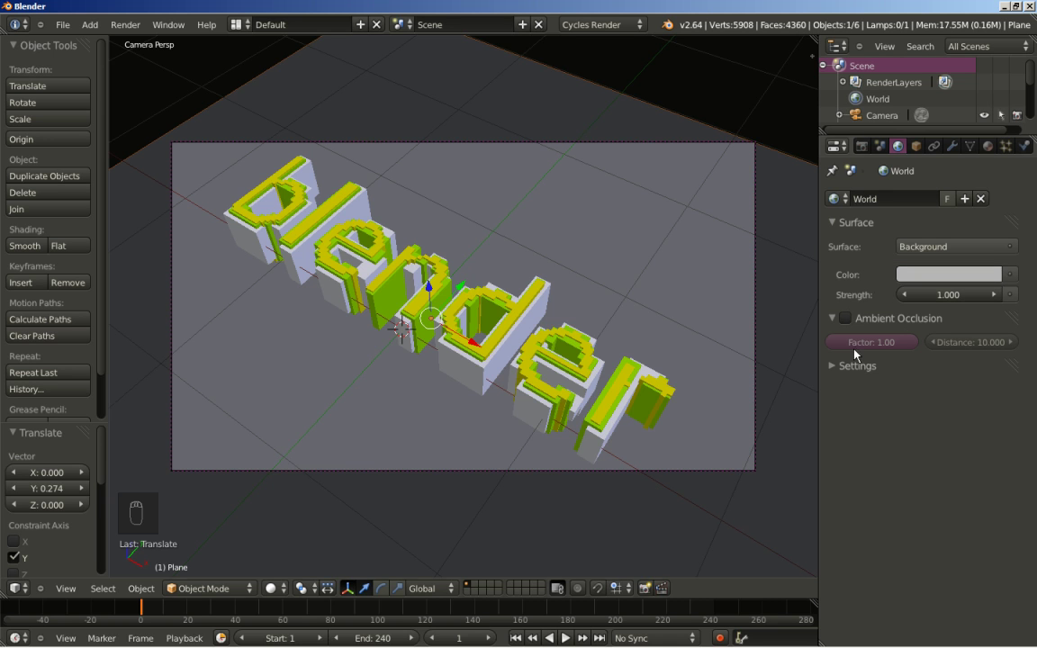
# - In top view, move the lamp -3 in X and -3.2 in Y so it sits just below the camera, and return to camera view
pyautogui.press('KP_7')
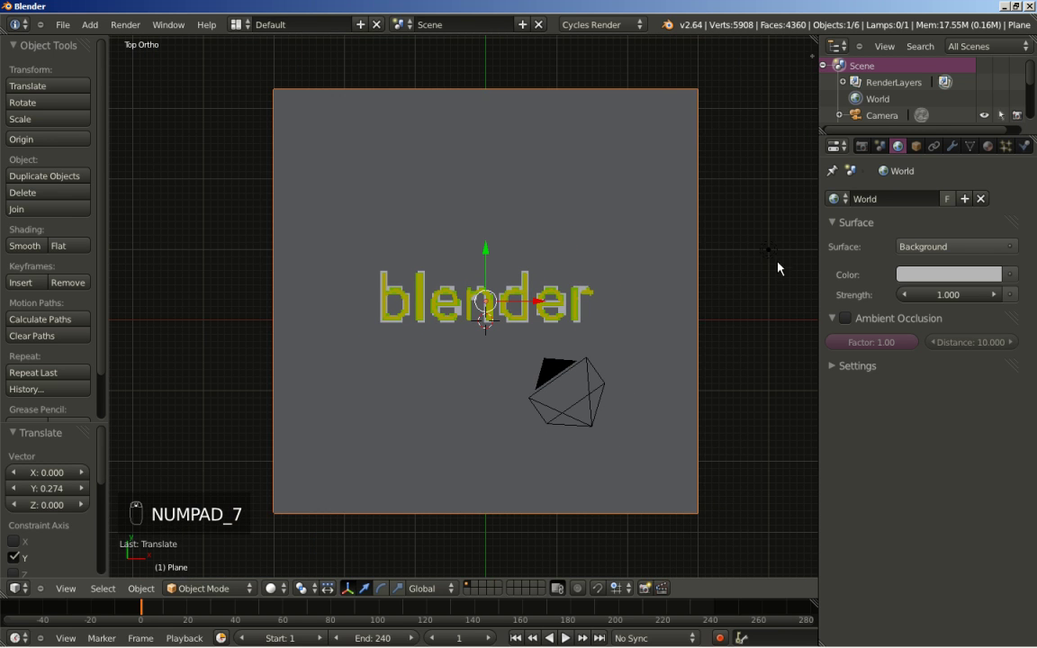
pyautogui.rightClick(769, 257)
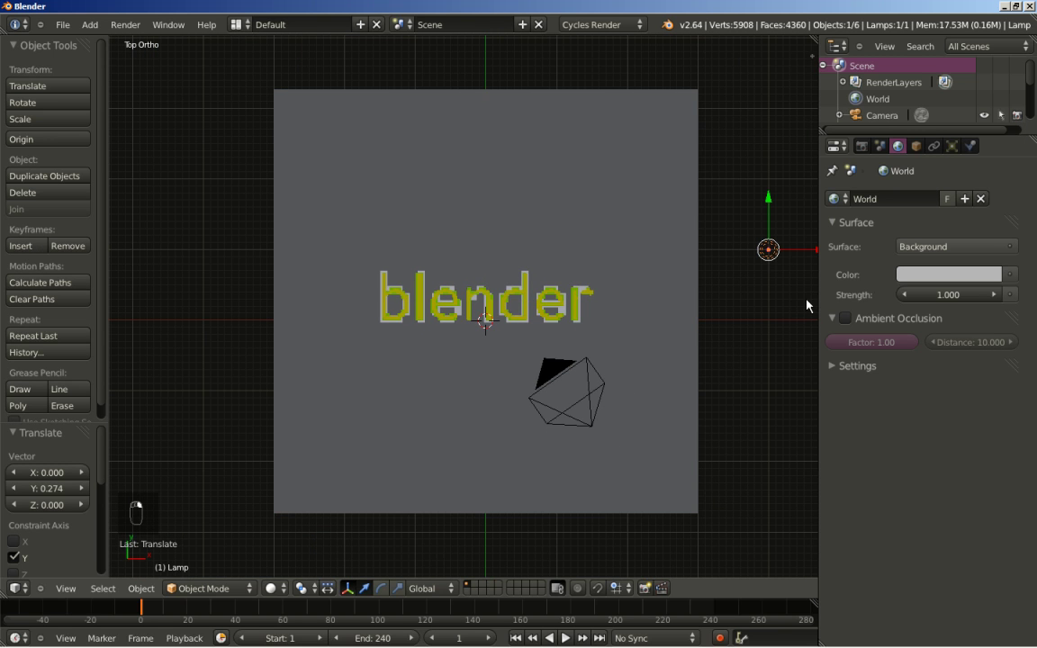
pyautogui.press('g')
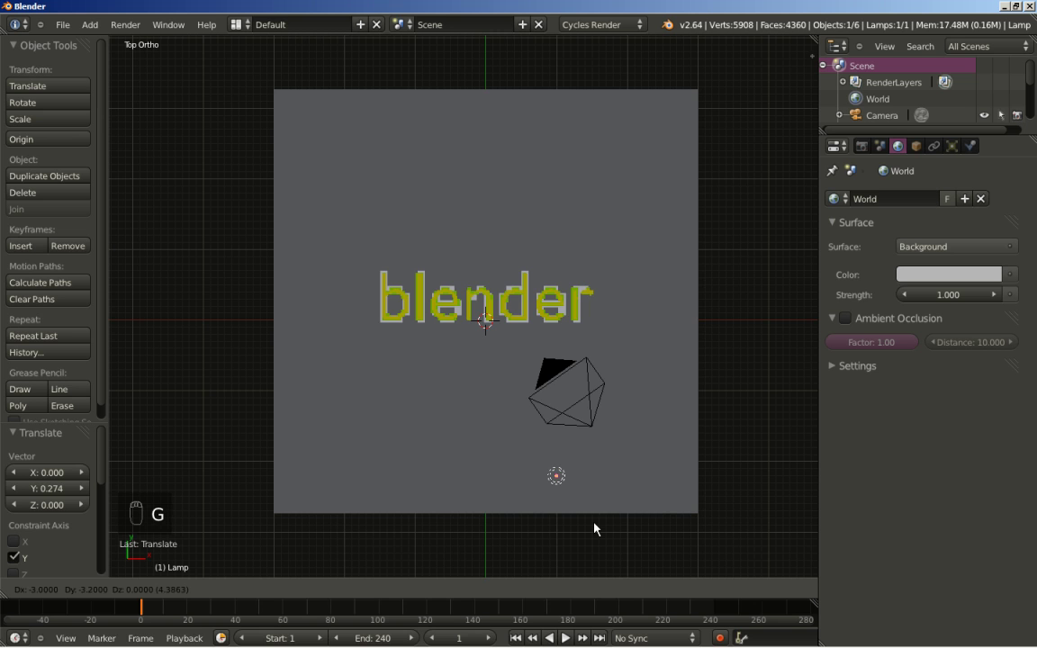
pyautogui.click(594, 529)
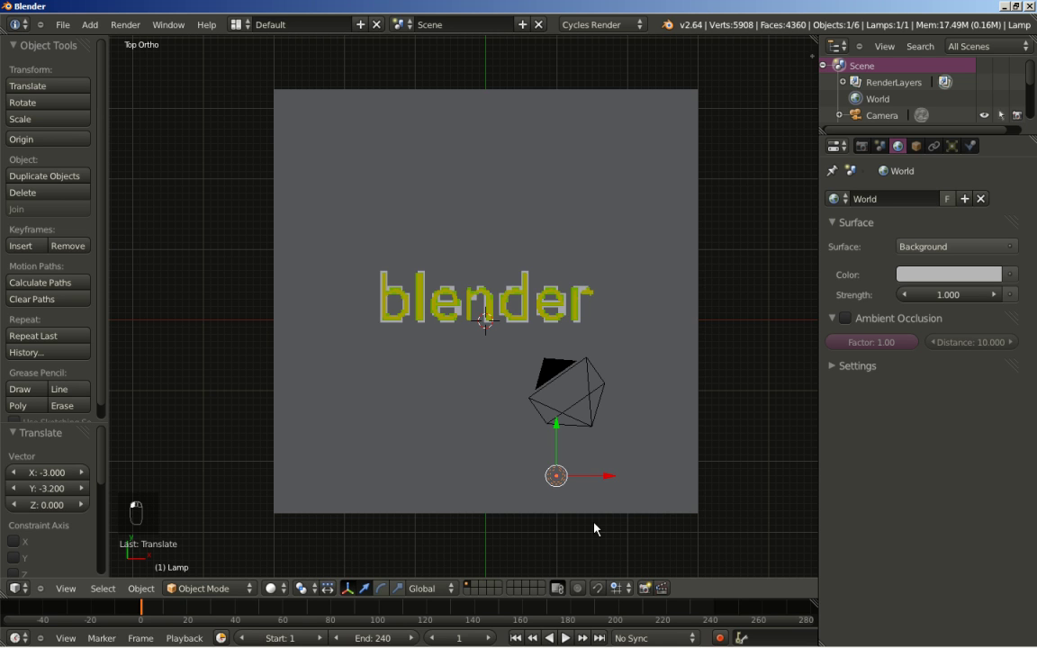
pyautogui.press('KP_0')
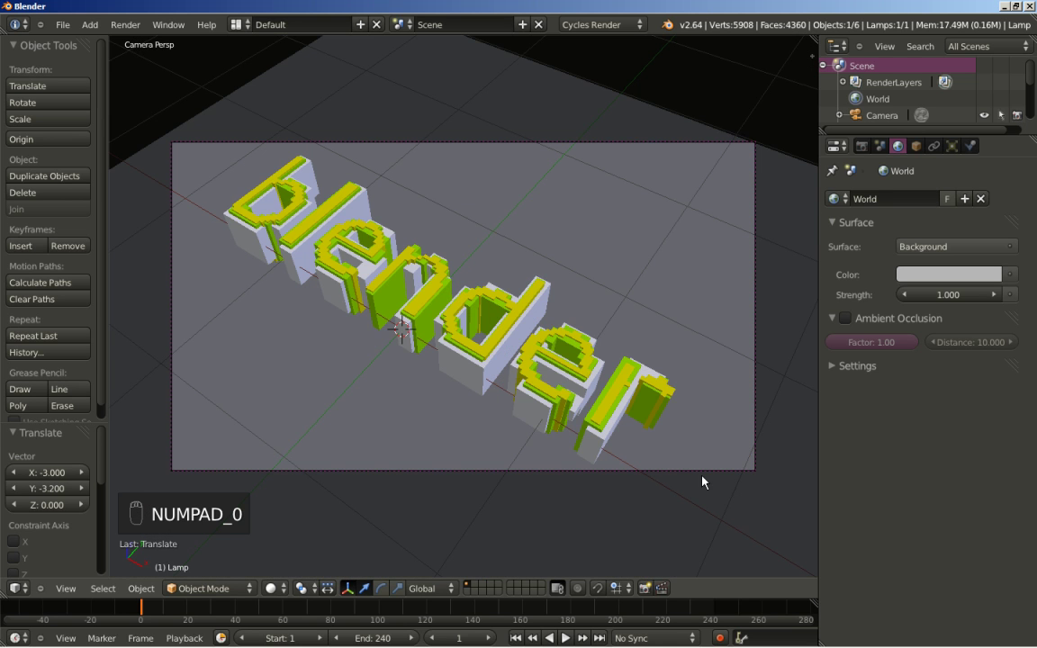
# - Set the number of render samples to 200 in the Cycles sampling settings
pyautogui.click(860, 148)
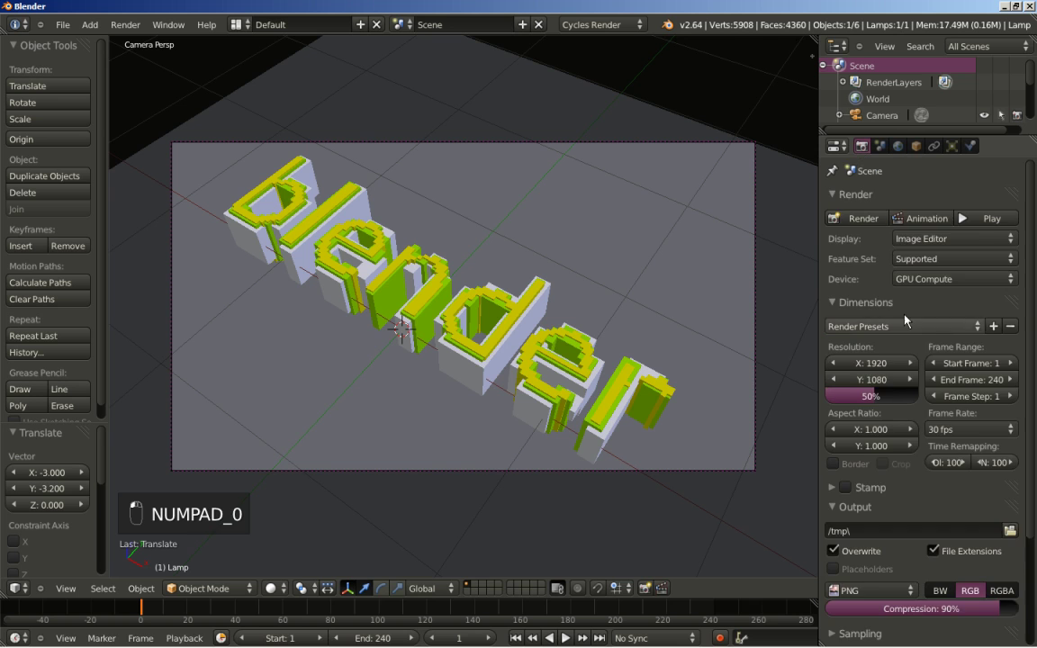
pyautogui.scroll(-3, 914, 352)
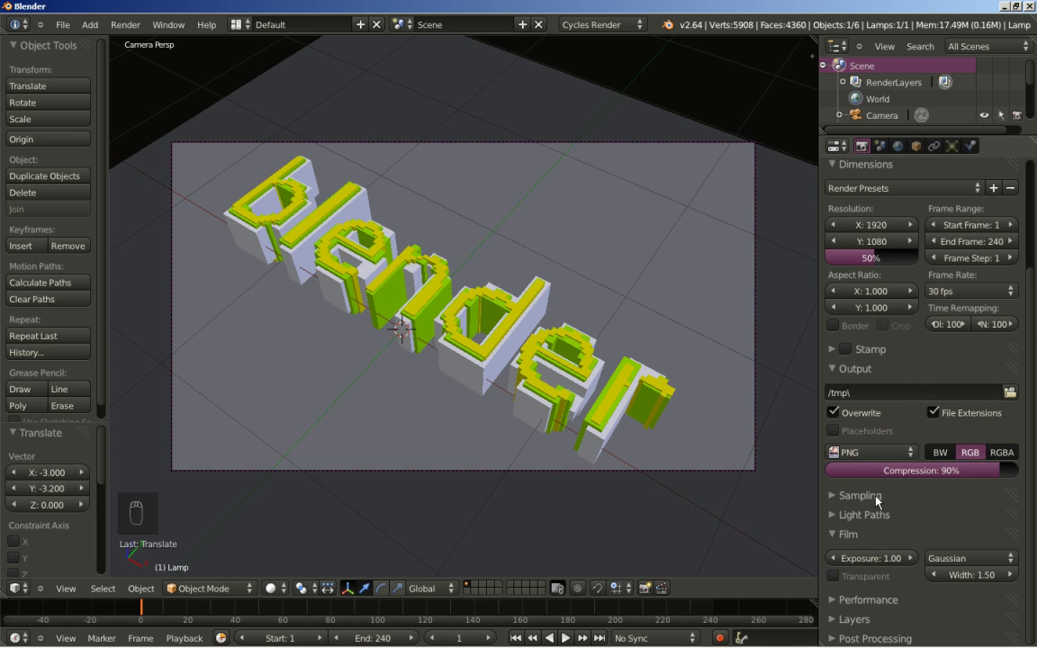
pyautogui.click(835, 496)
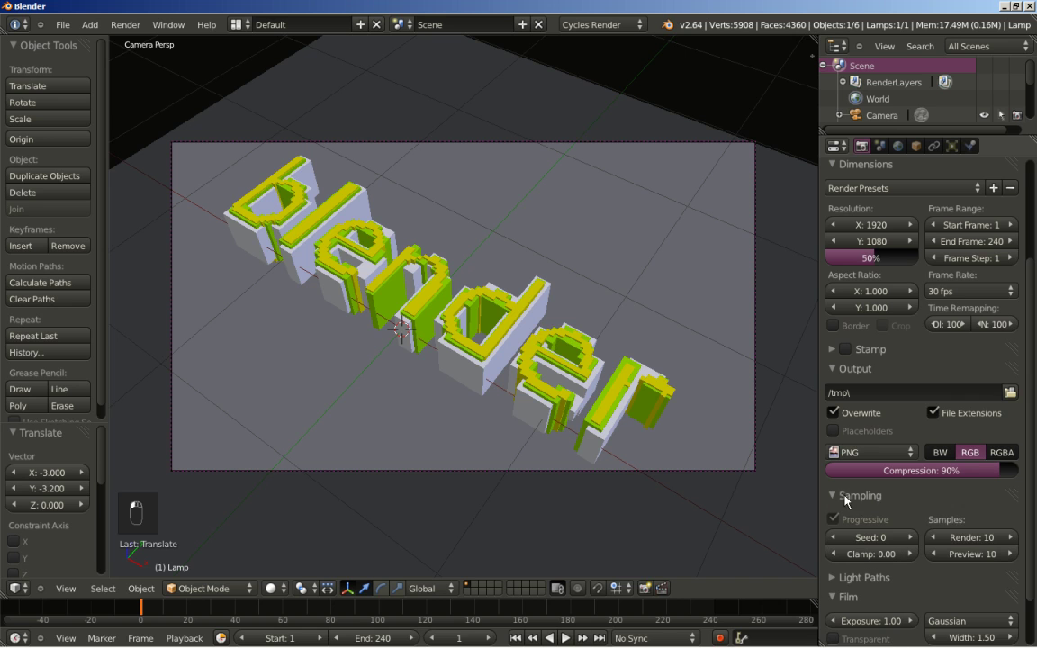
pyautogui.click(974, 543)
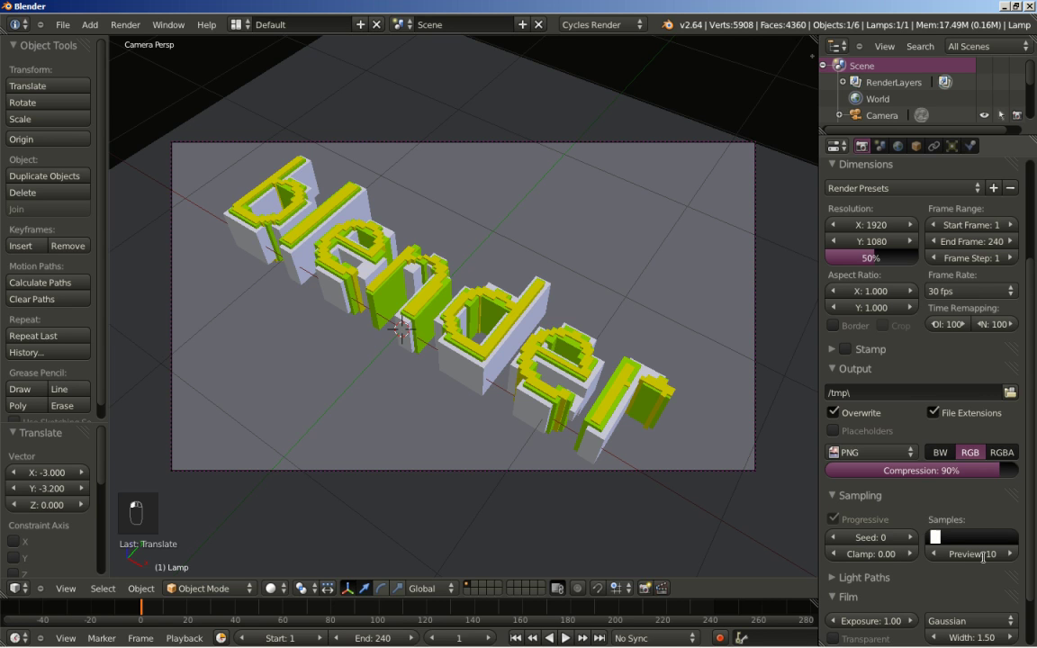
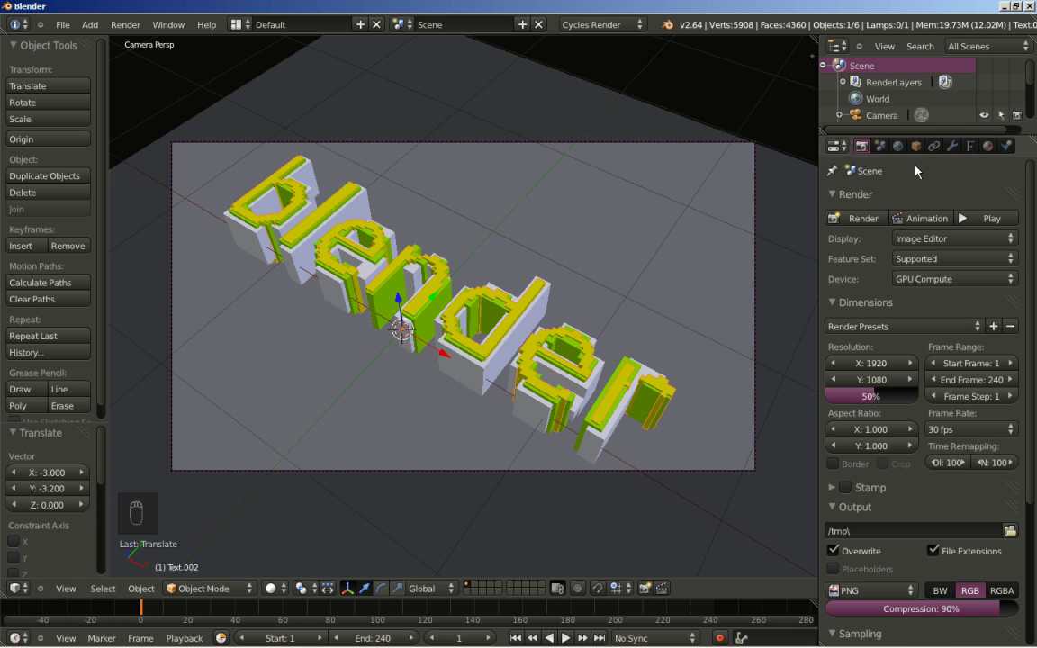
# - Set the yellow text's geometry offset to 0 and its extrusion to 0.1
pyautogui.click(970, 145)
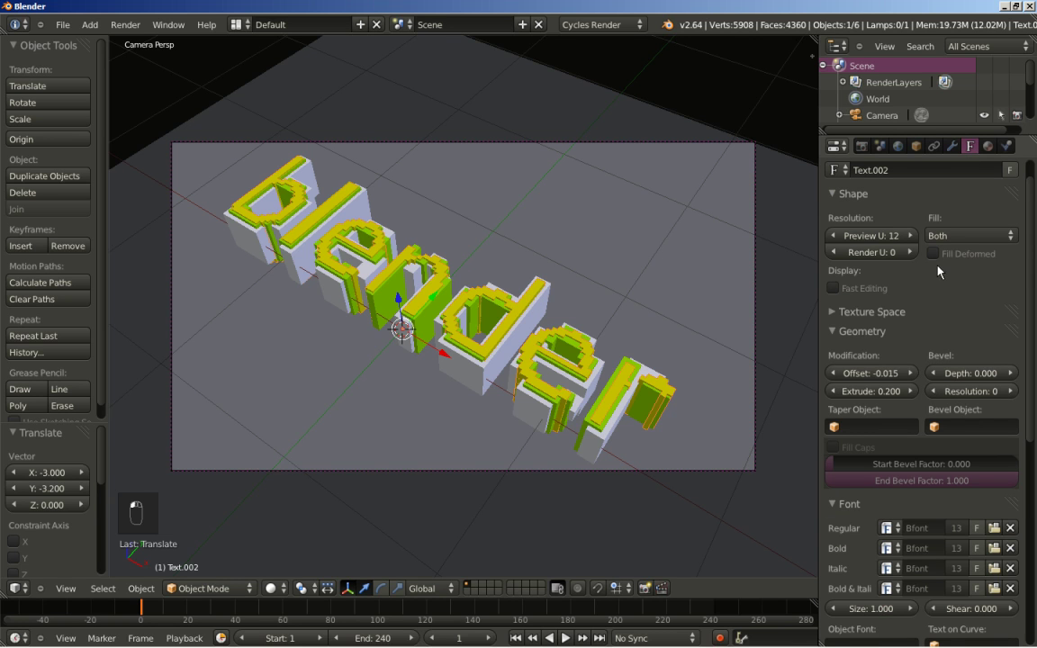
pyautogui.click(875, 371)
pyautogui.write('0')
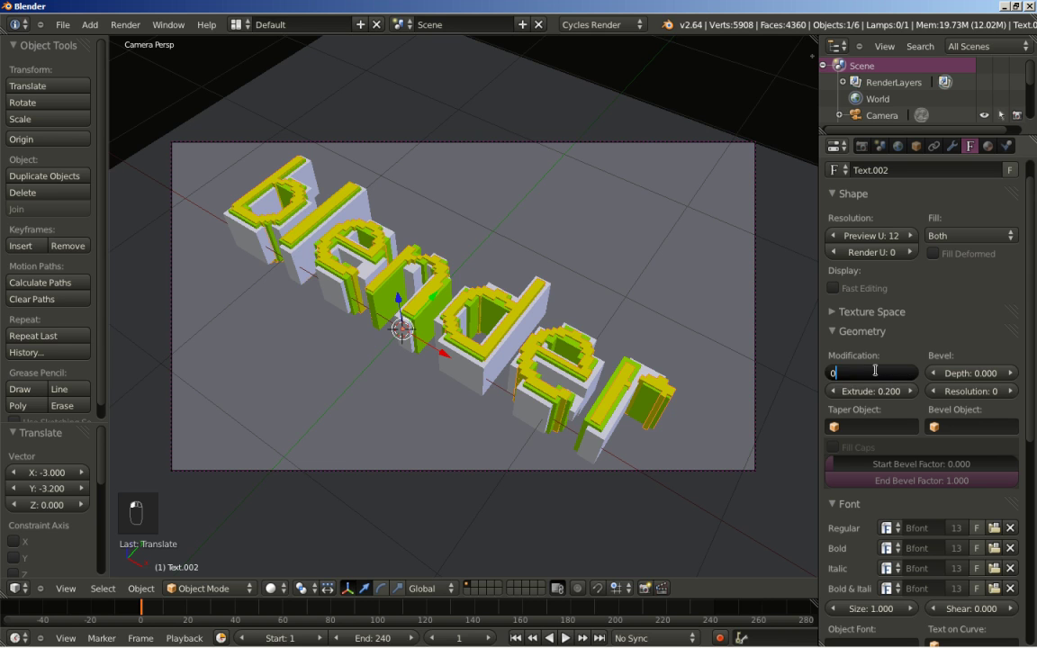
pyautogui.press('Return')
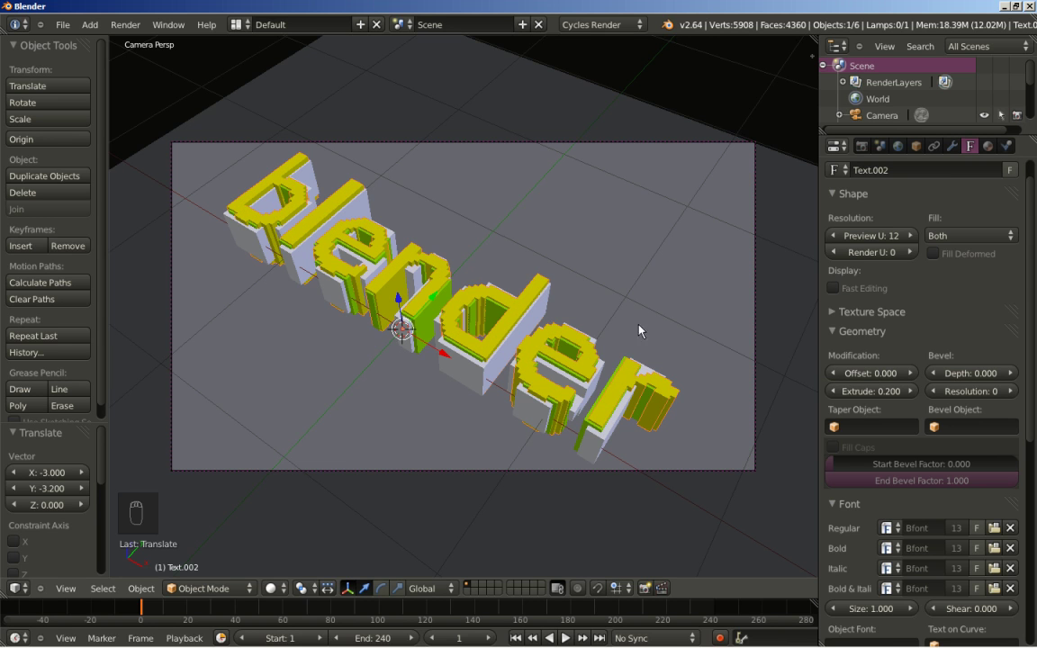
pyautogui.click(875, 391)
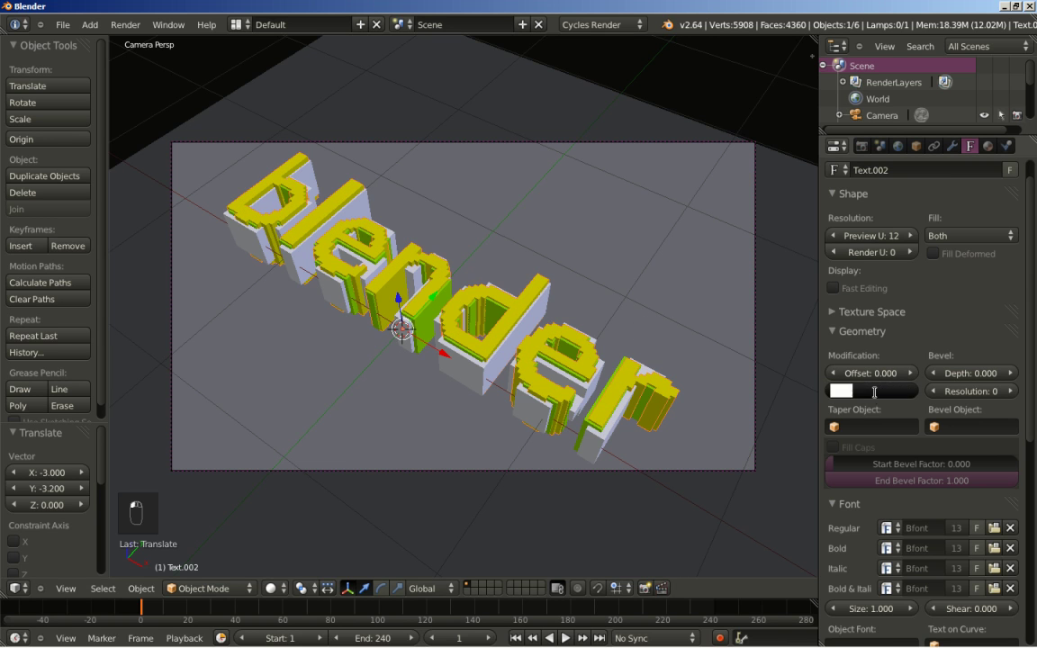
pyautogui.write('0.1')
pyautogui.press('Return')
# - Lower the Octree Depth of the yellow text's Remesh modifier to 4
pyautogui.moveTo(541, 327); pyautogui.dragTo(526, 284, button='middle')
pyautogui.scroll(4, 527, 282)
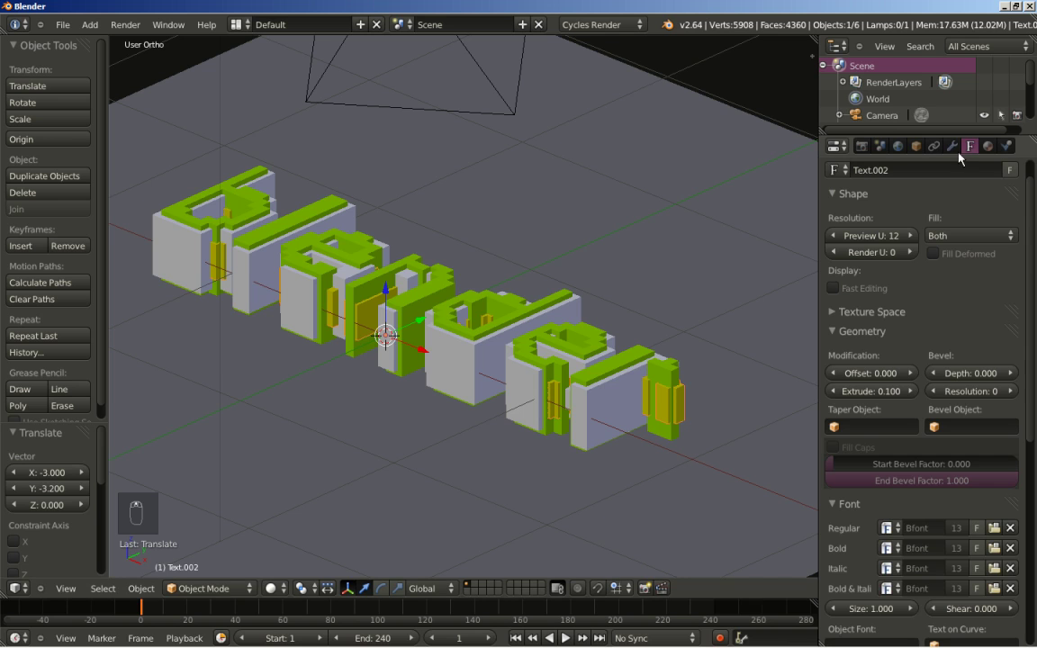
pyautogui.click(952, 147)
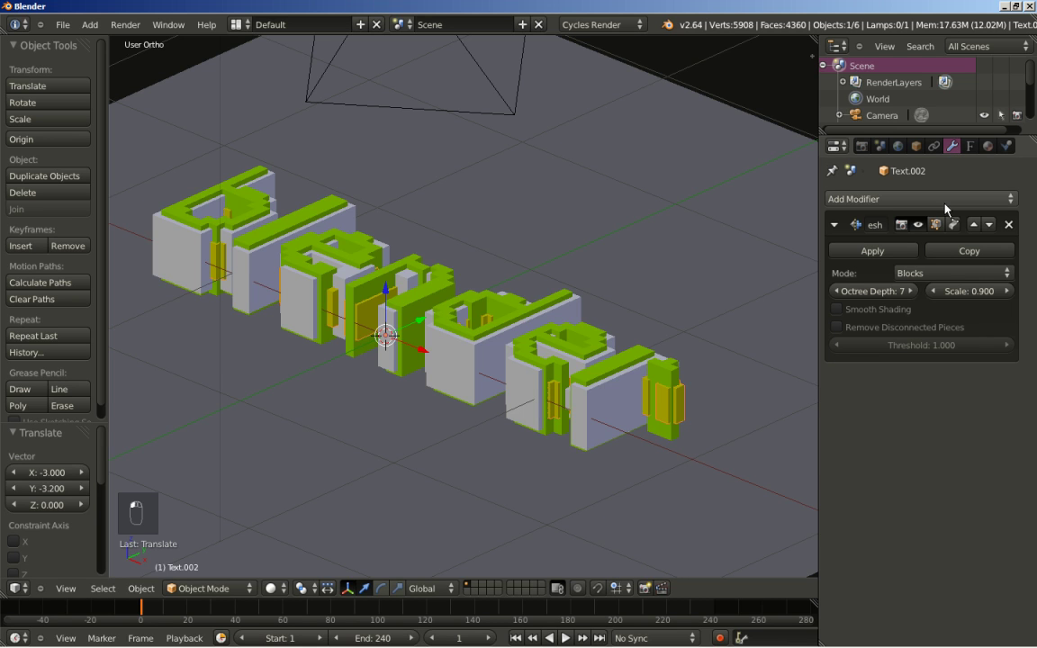
pyautogui.click(837, 290)
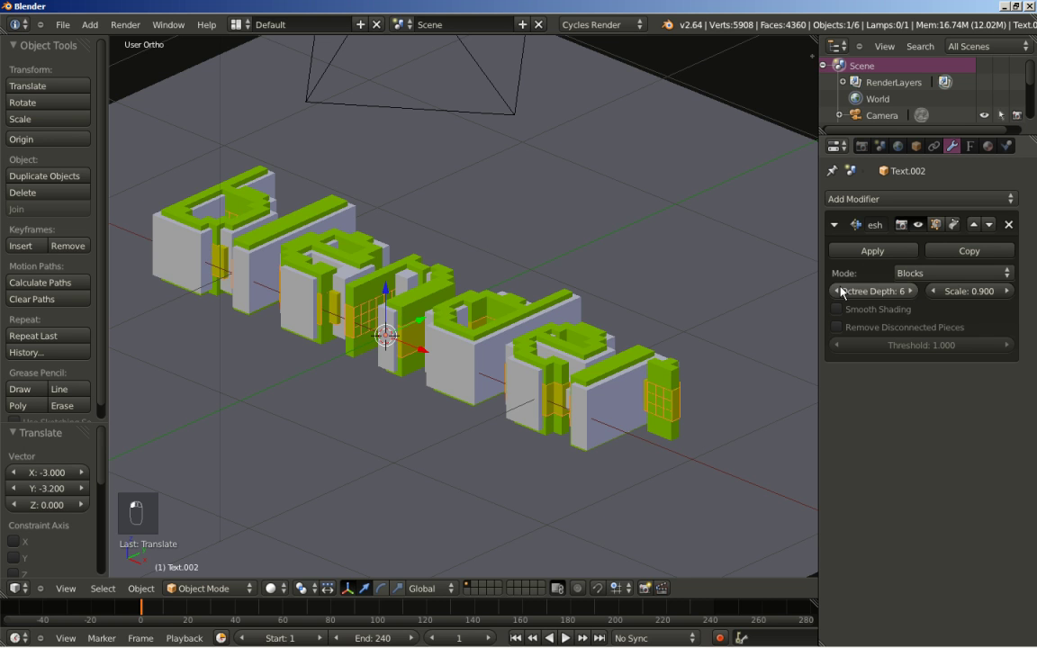
pyautogui.click(837, 291)
pyautogui.click(837, 290)
pyautogui.moveTo(541, 320); pyautogui.dragTo(586, 424, button='middle')
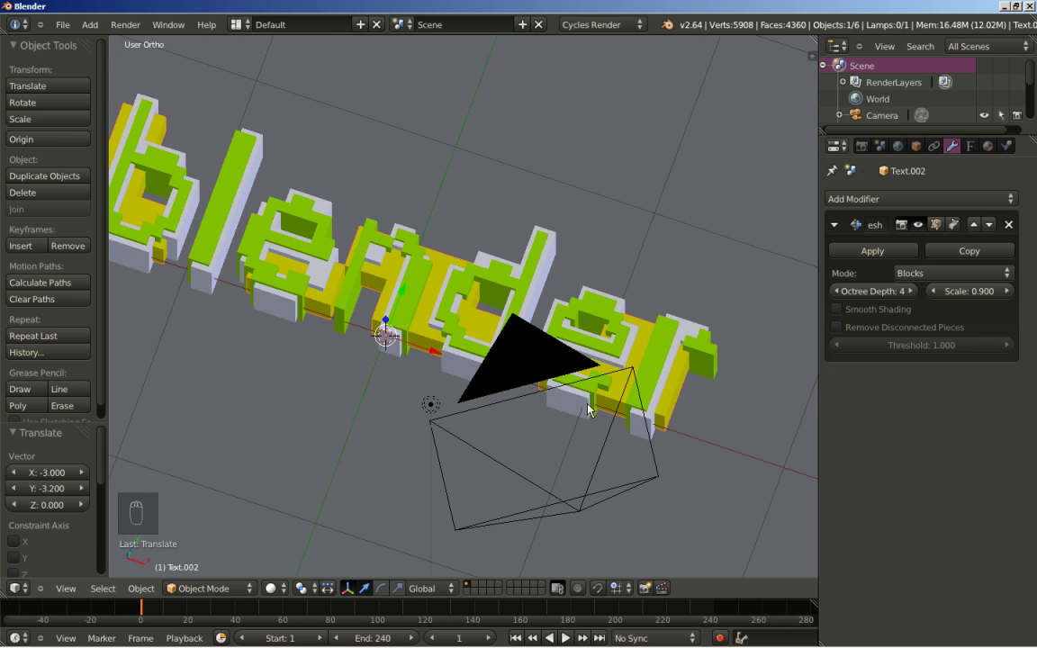
# - Render the scene from the camera view, check the result, and return to the 3D view
pyautogui.press('KP_0')
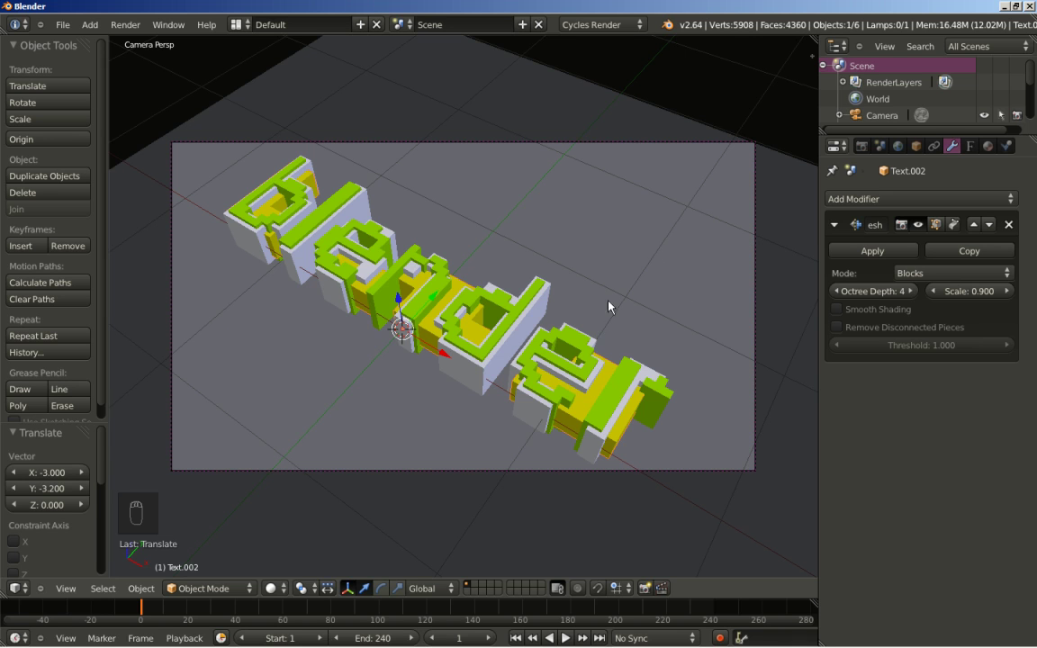
pyautogui.click(861, 147)
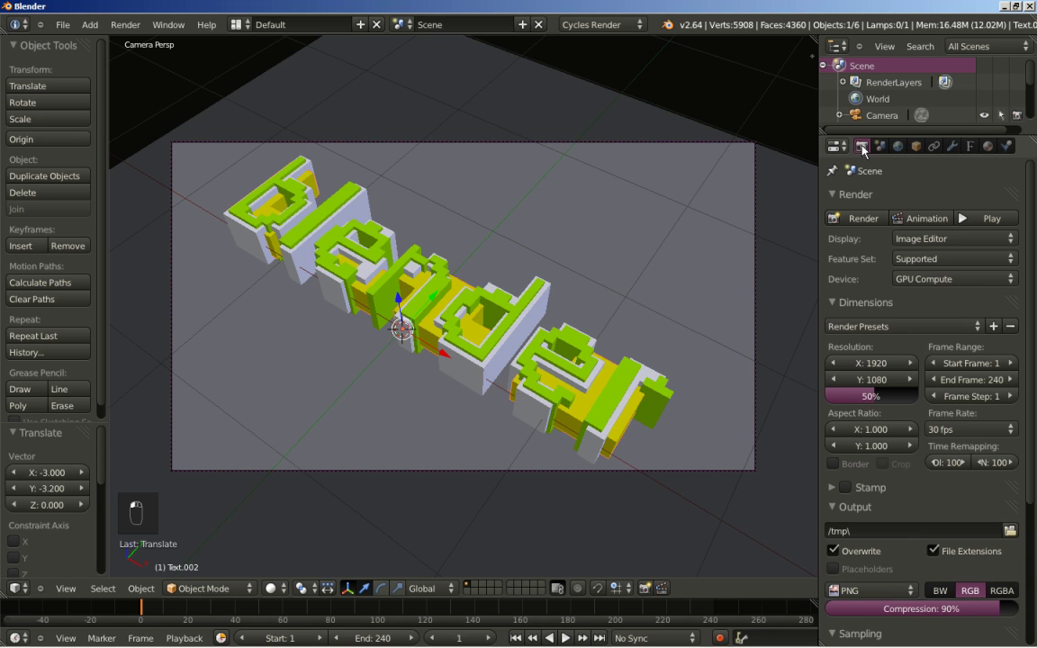
pyautogui.click(859, 220)
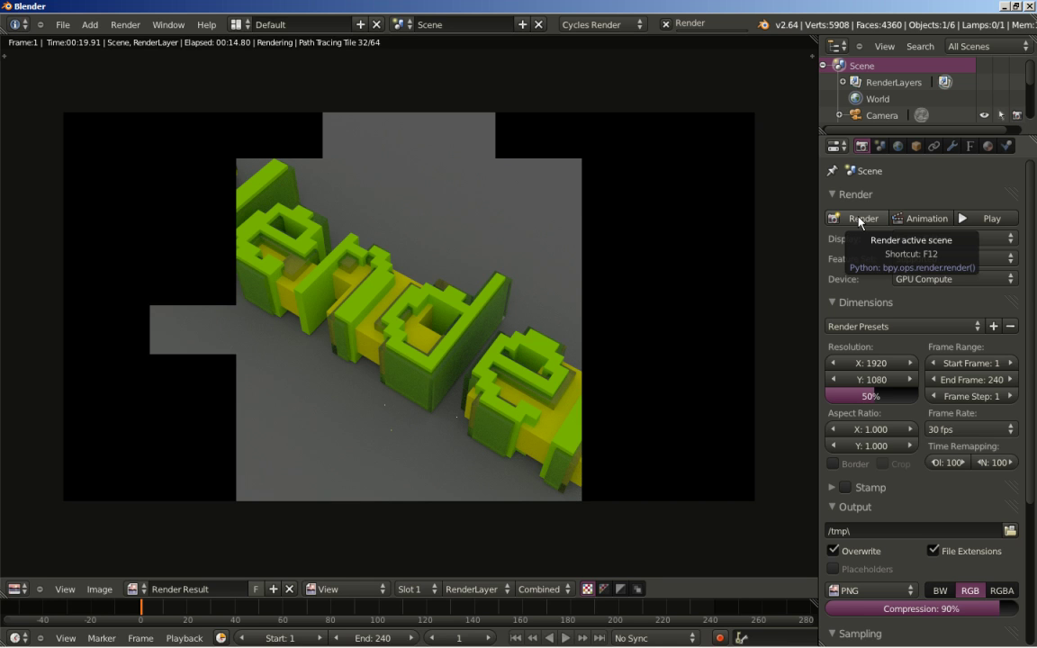
pyautogui.scroll(-5, 904, 315)
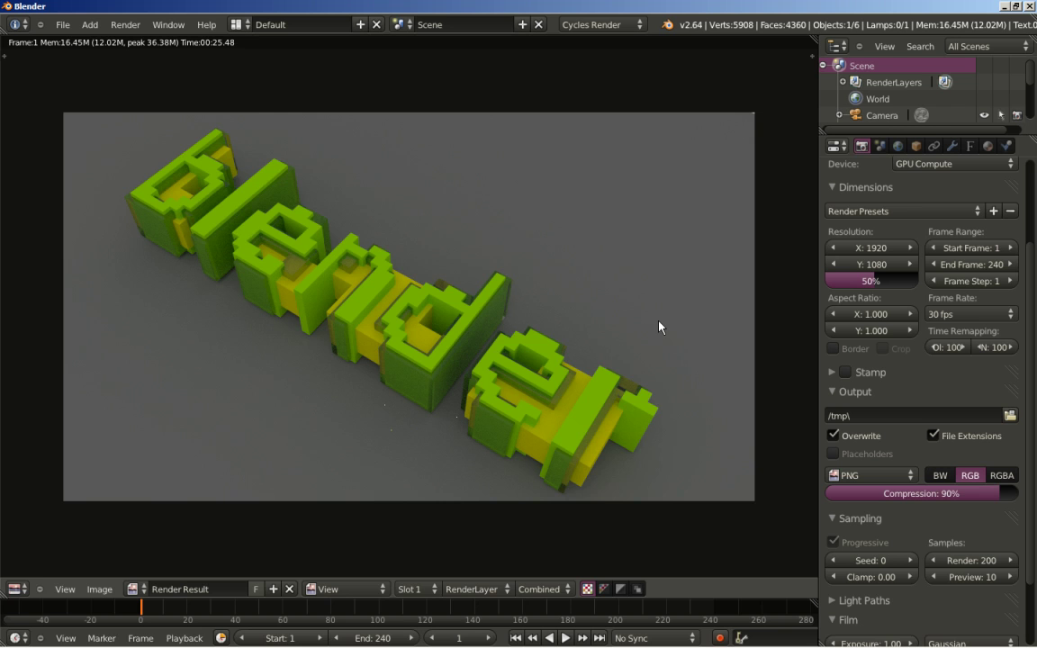
pyautogui.press('Escape')
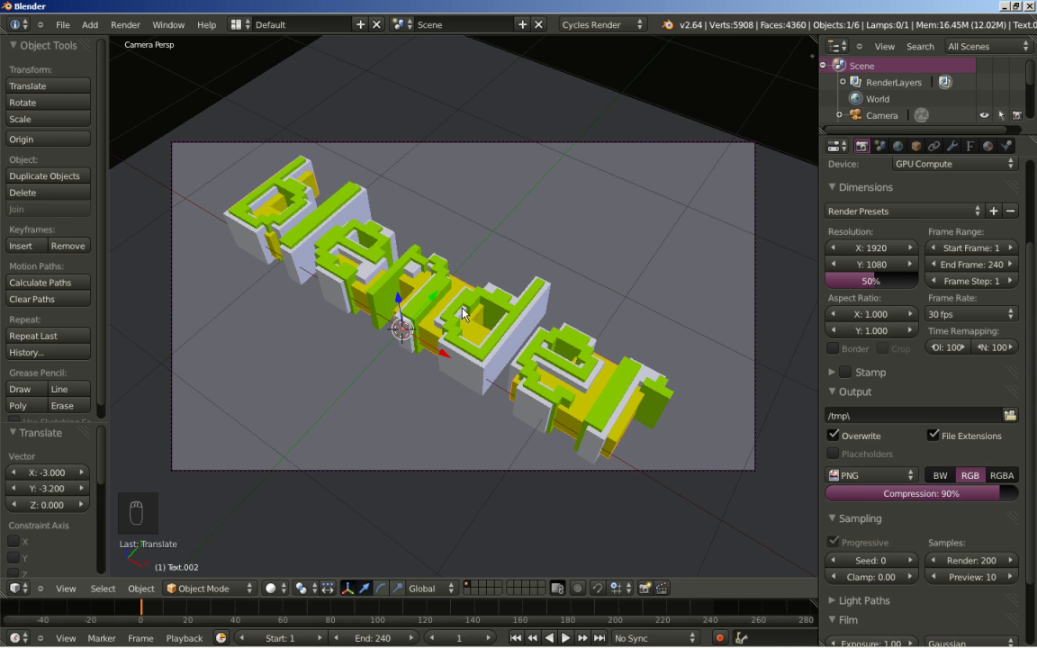
# - Replace the yellow text object's content with "fire" and finish editing it
pyautogui.press('Tab')
pyautogui.press('BackSpace')
pyautogui.press('BackSpace')
pyautogui.press('BackSpace')
pyautogui.press('BackSpace')
pyautogui.press('BackSpace')
pyautogui.press('BackSpace')
pyautogui.press('BackSpace')
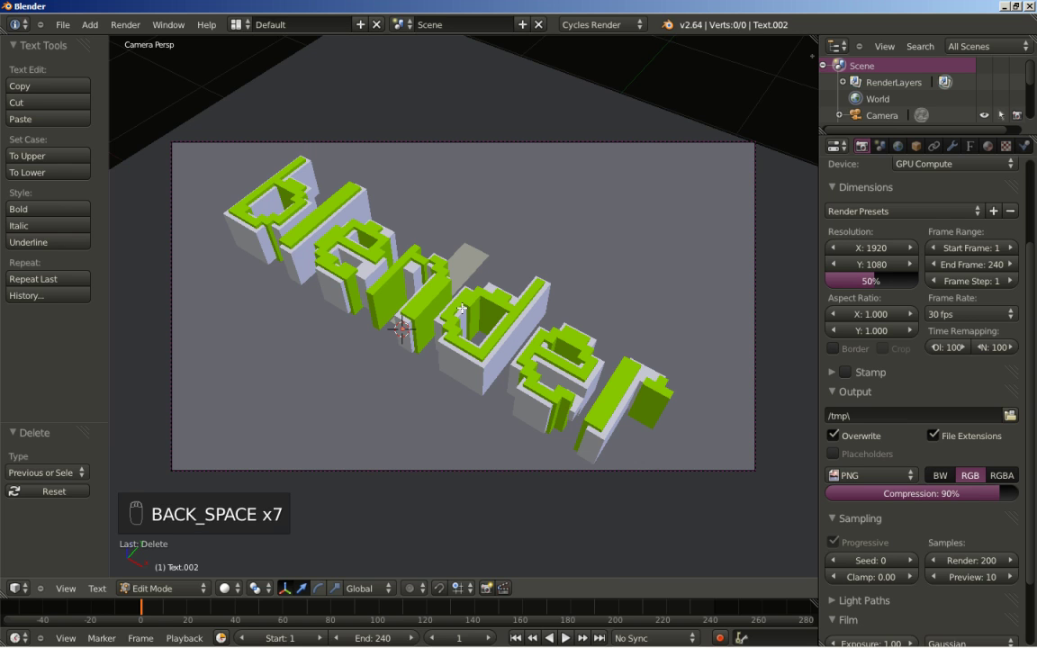
pyautogui.write('Fir')
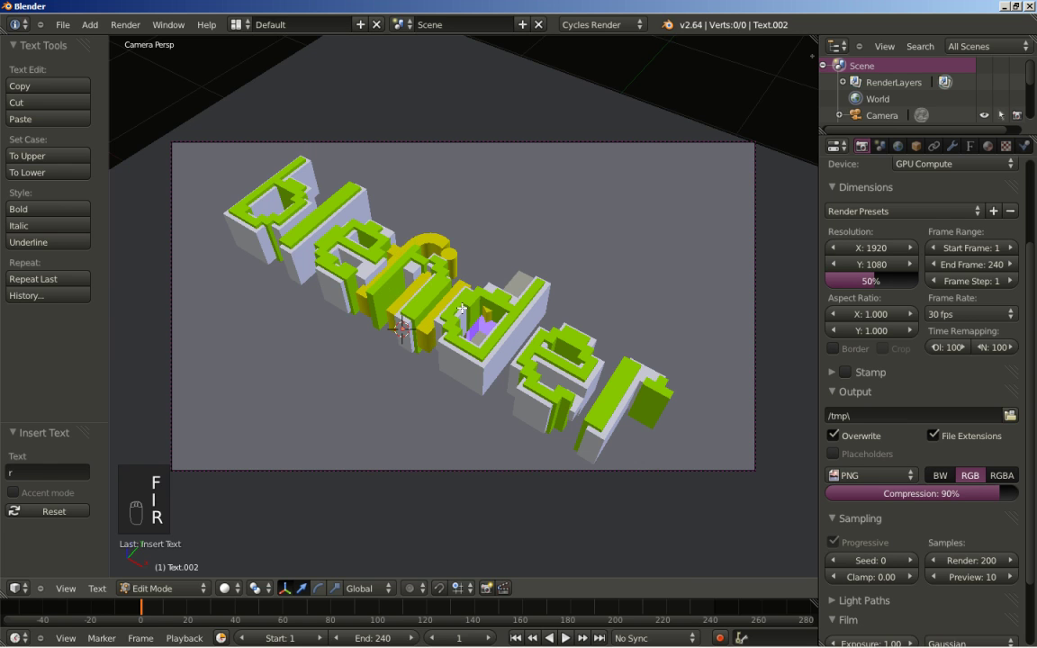
pyautogui.write('e')
pyautogui.press('Tab')
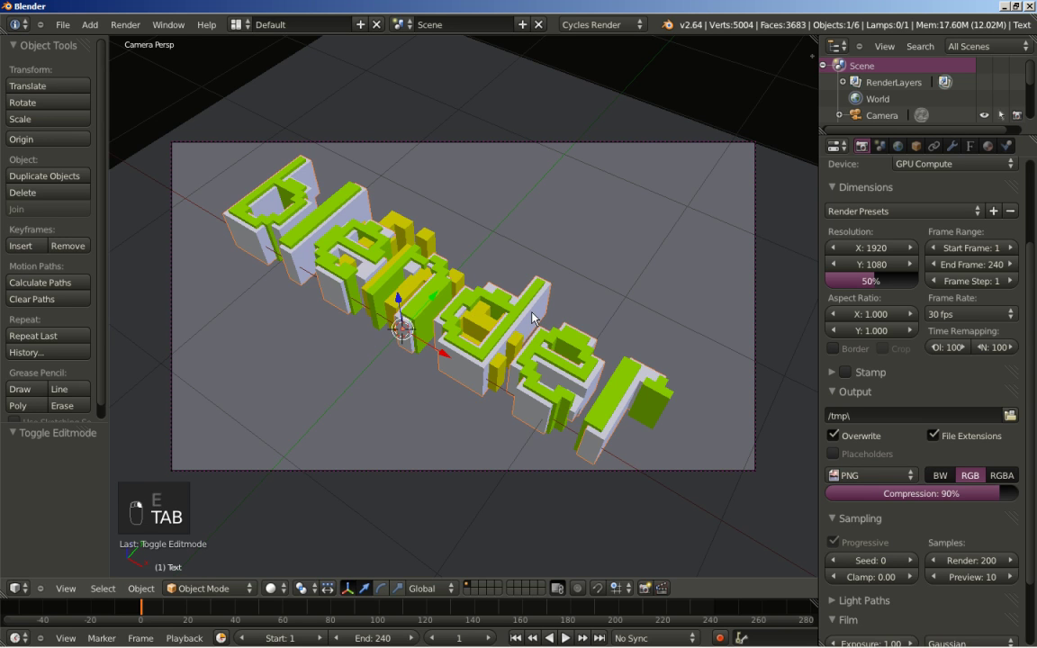
# - Replace the white text object's content with "fire", remove the extra line break, and finish editing it
pyautogui.press('Tab')
pyautogui.press('BackSpace')
pyautogui.press('BackSpace')
pyautogui.press('BackSpace')
pyautogui.press('BackSpace')
pyautogui.press('BackSpace')
pyautogui.press('BackSpace')
pyautogui.press('BackSpace')
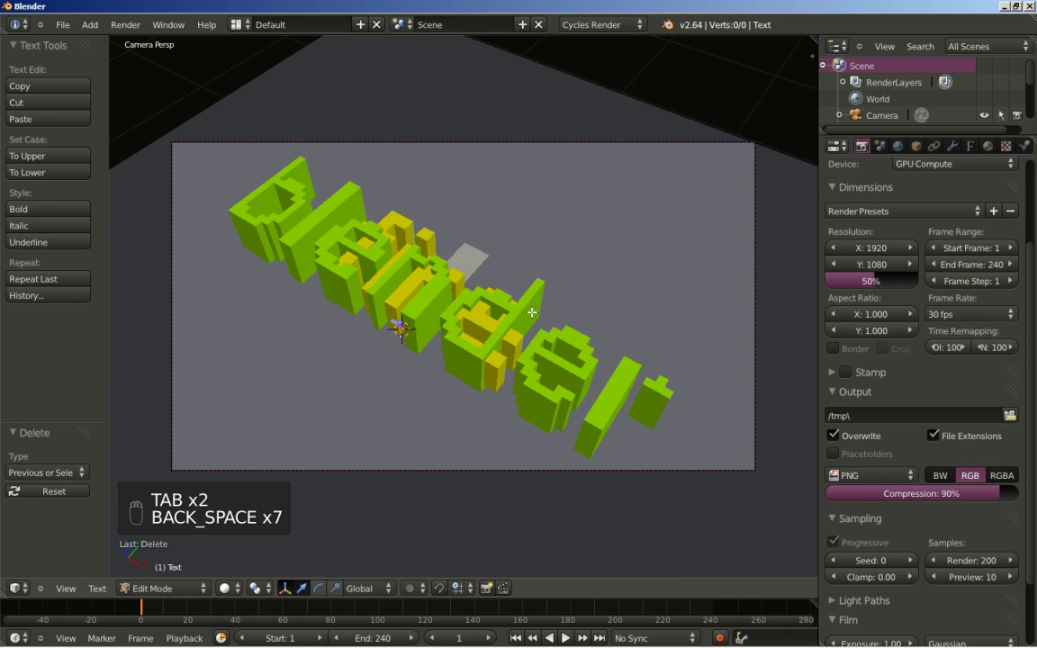
pyautogui.write('fire')
pyautogui.press('Return')
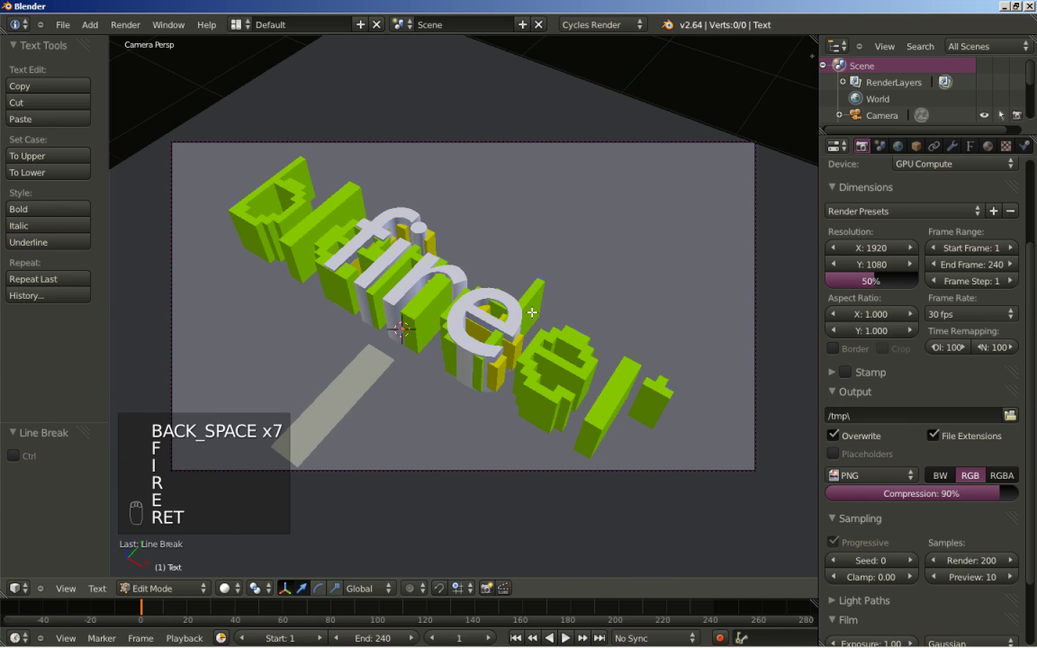
pyautogui.press('BackSpace')
pyautogui.press('Tab')
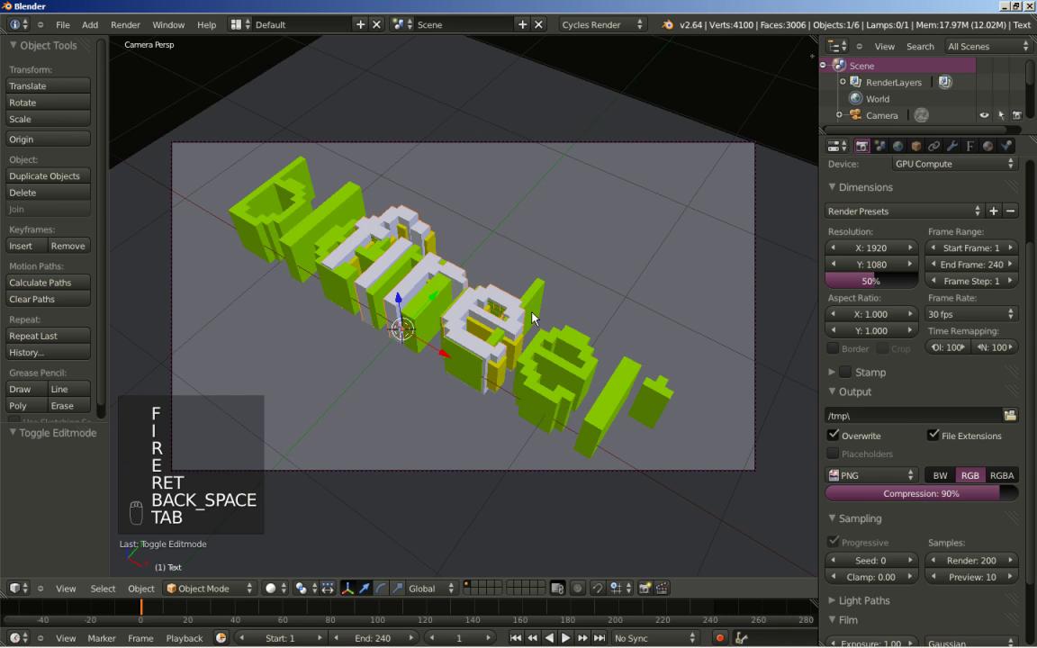
# - Replace the green text object's content with "fire" and finish editing it
pyautogui.rightClick(553, 348)
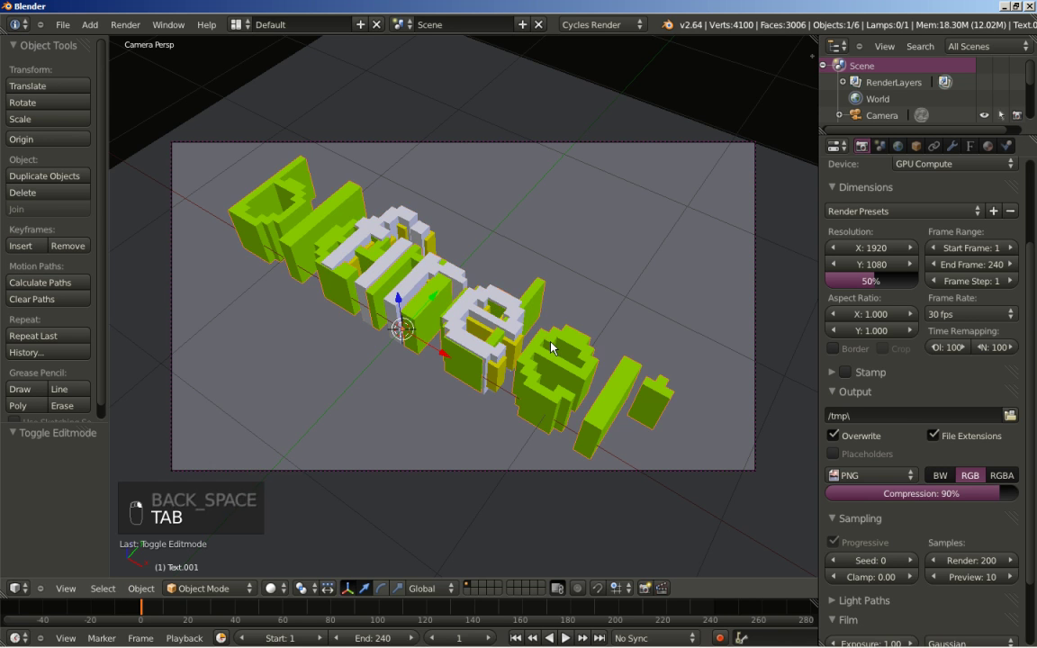
pyautogui.press('Tab')
pyautogui.press('BackSpace')
pyautogui.press('BackSpace')
pyautogui.press('BackSpace')
pyautogui.press('BackSpace')
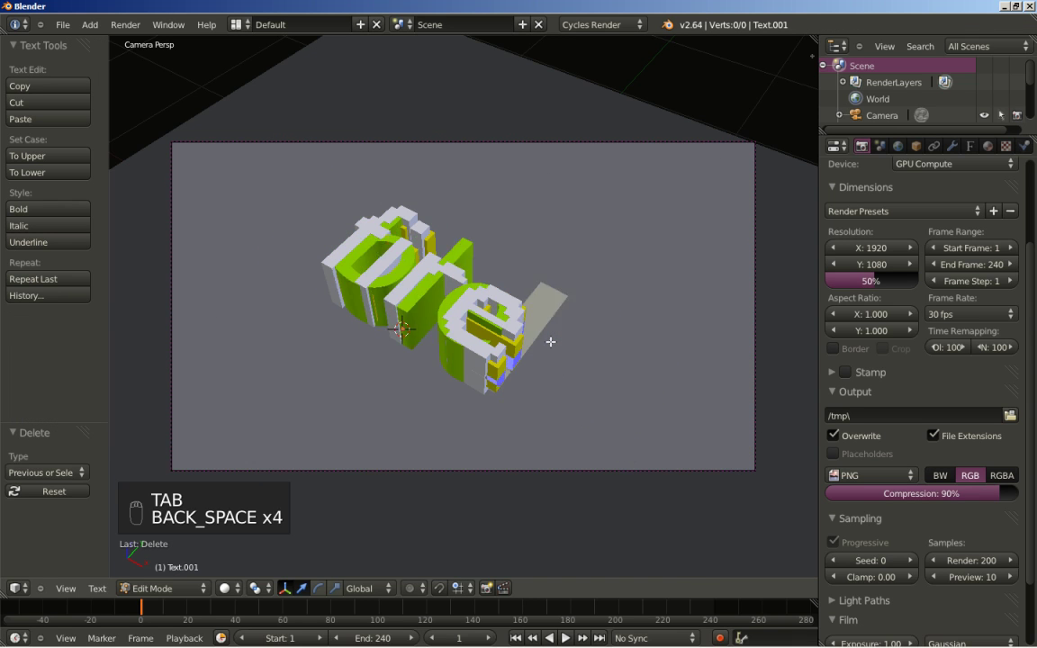
pyautogui.press('BackSpace')
pyautogui.press('BackSpace')
pyautogui.press('BackSpace')
pyautogui.press('BackSpace')
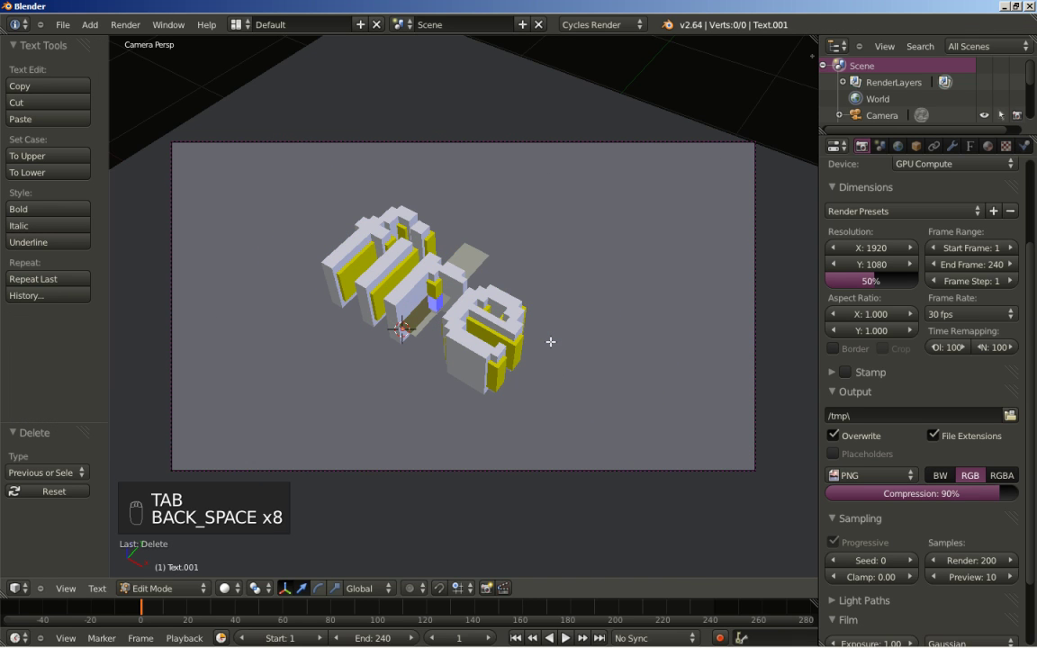
pyautogui.write('fire')
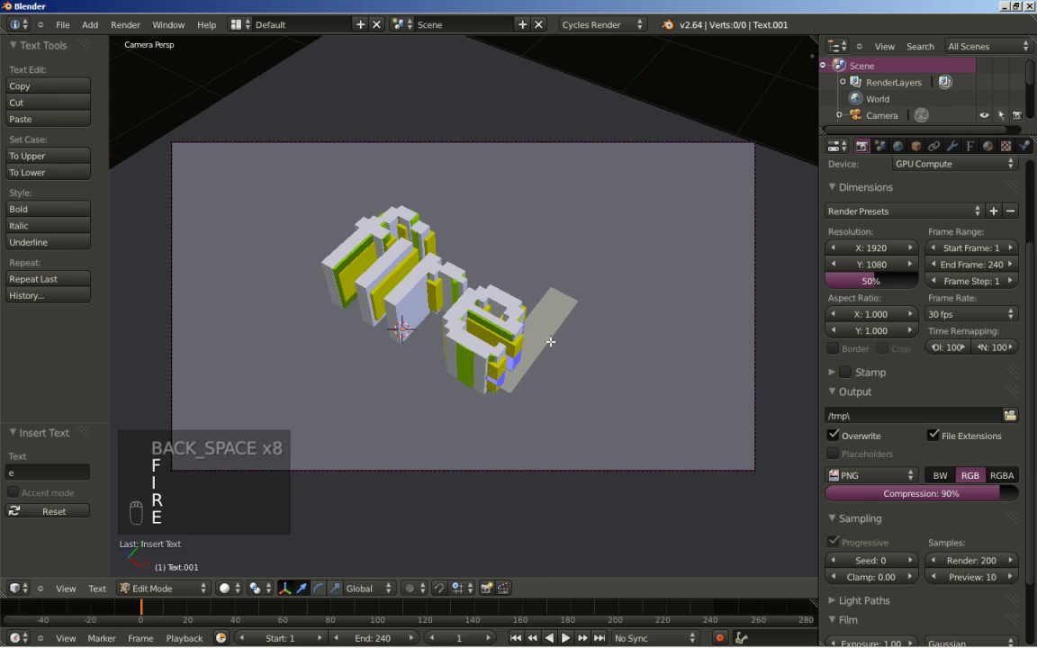
pyautogui.press('Tab')
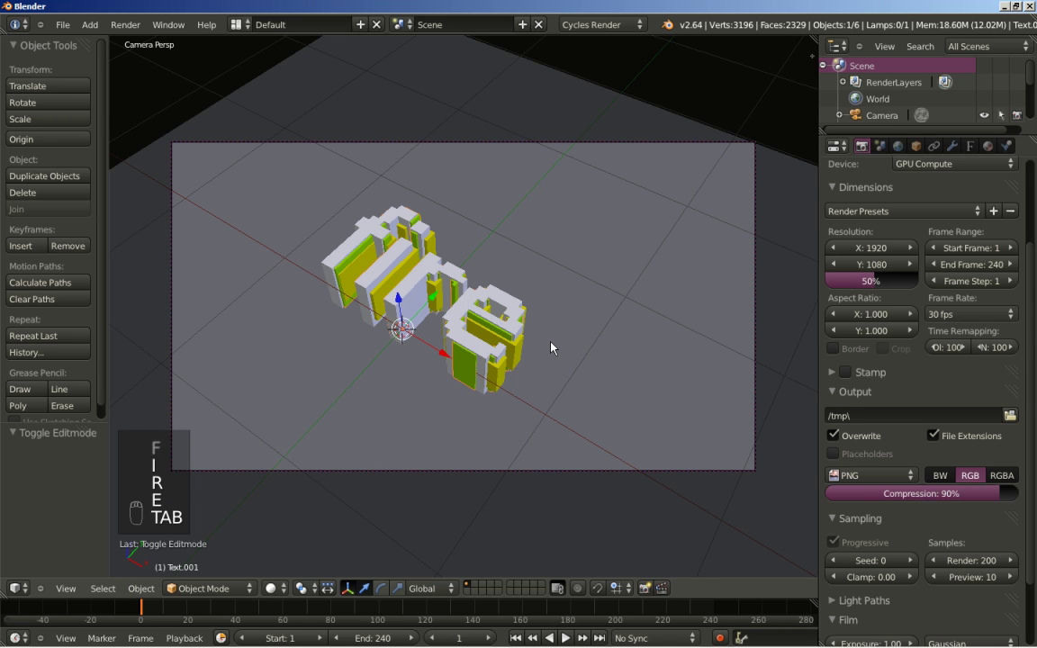
# - Reframe the word by moving the camera about -0.42 along X, -0.66 along Z and 0.43 along Y
pyautogui.rightClick(755, 250)
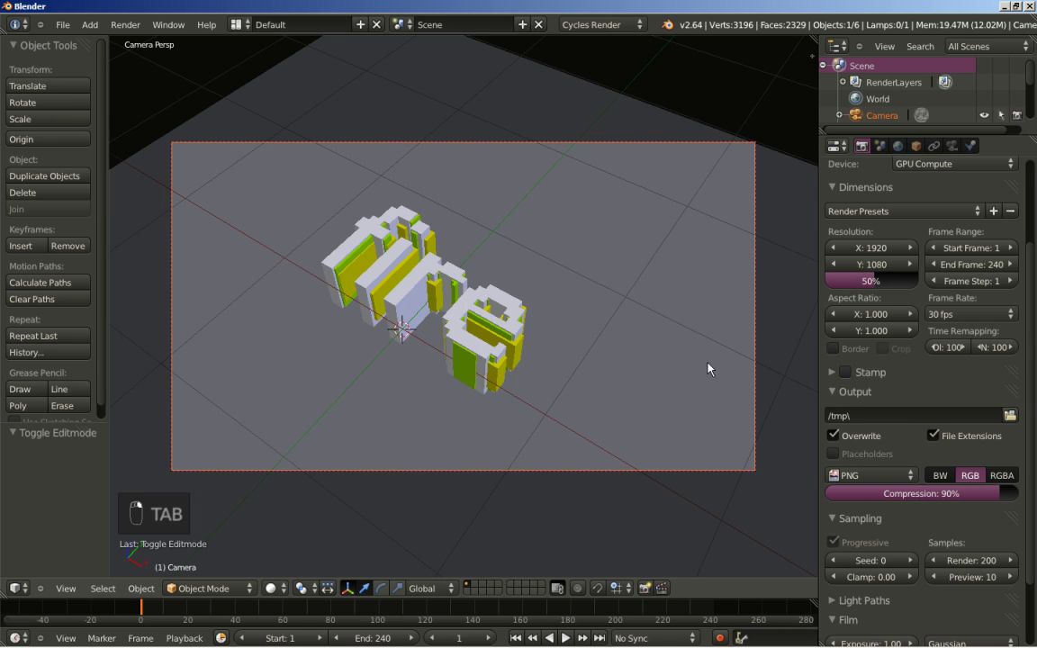
pyautogui.press('g')
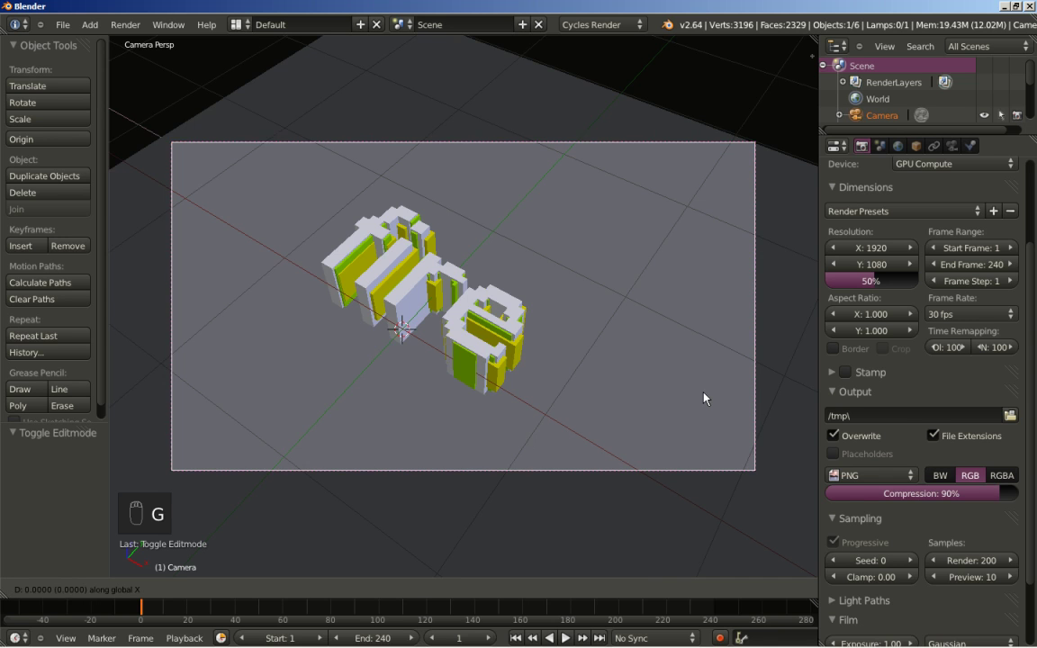
pyautogui.press('x')
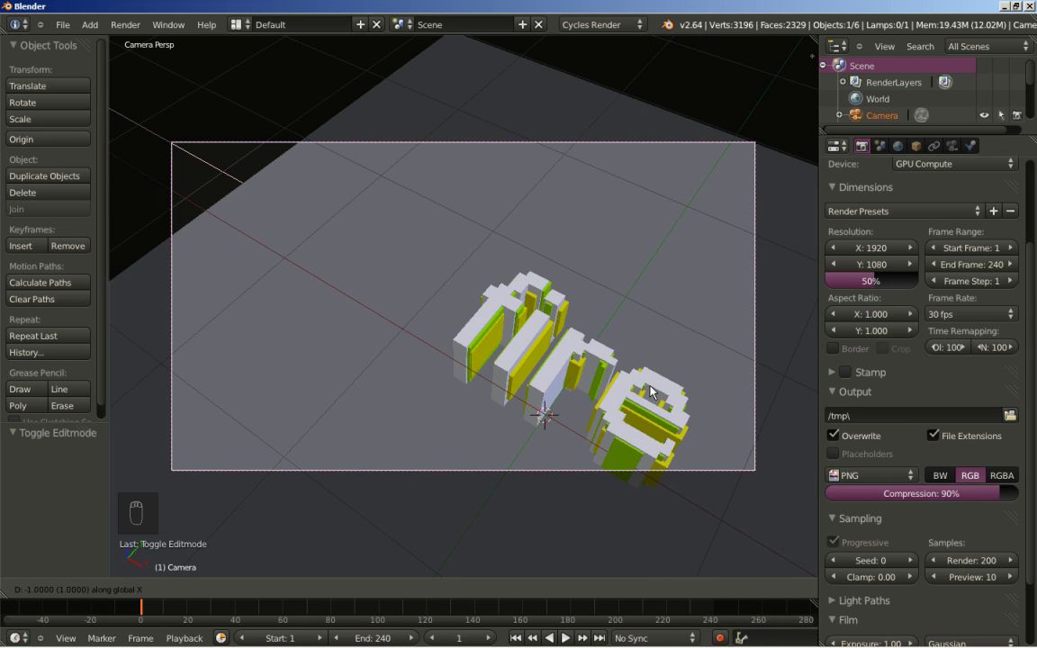
pyautogui.click(665, 391)
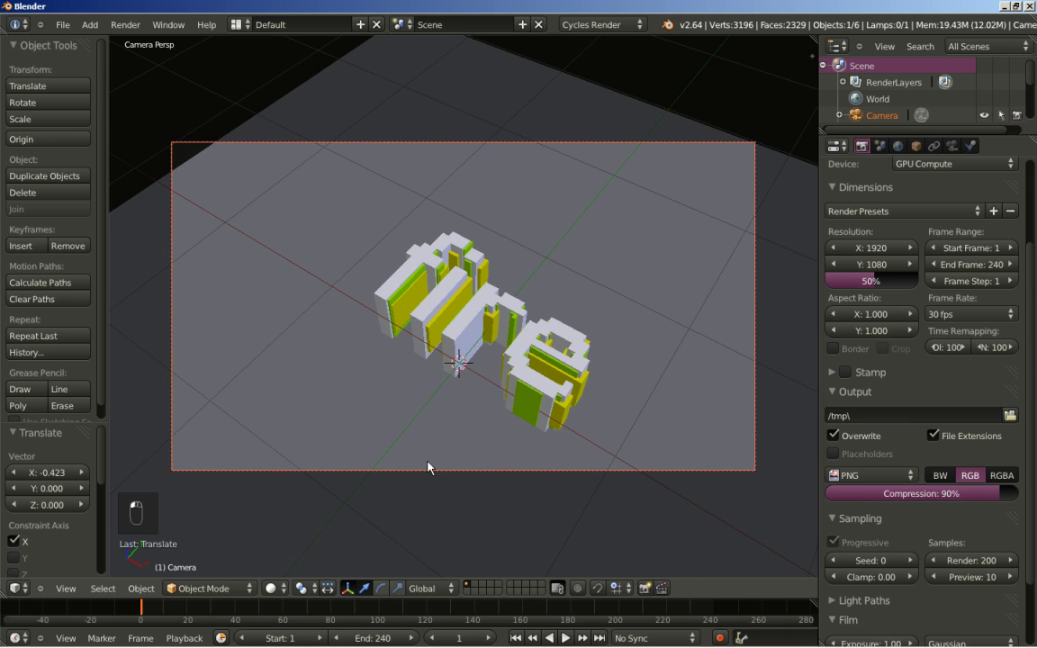
pyautogui.press('g')
pyautogui.press('z')
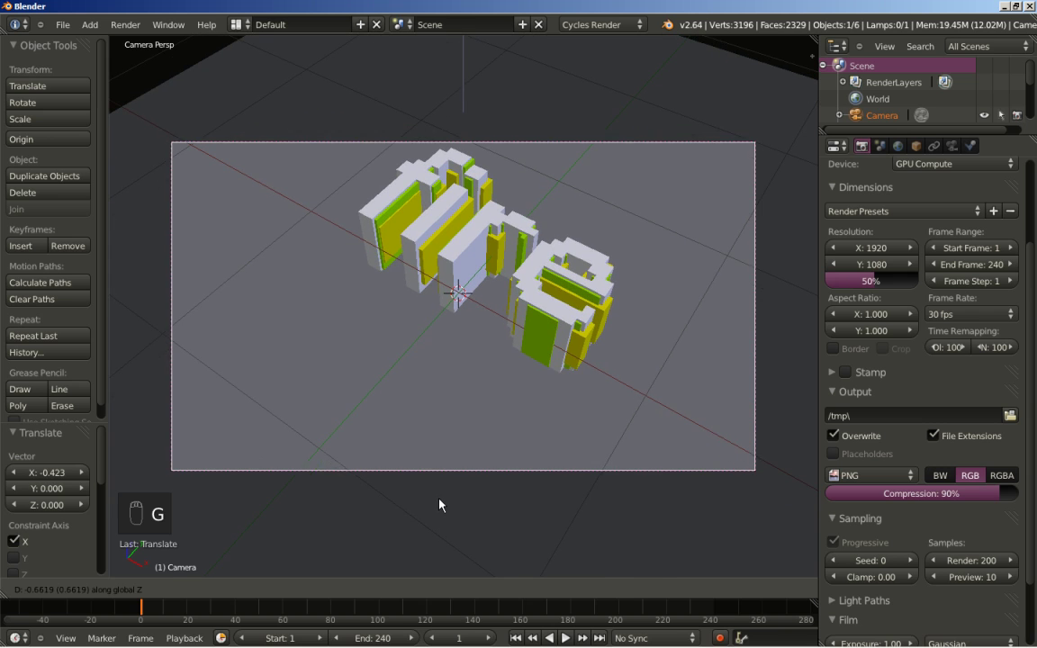
pyautogui.click(438, 504)
pyautogui.press('g')
pyautogui.press('y')
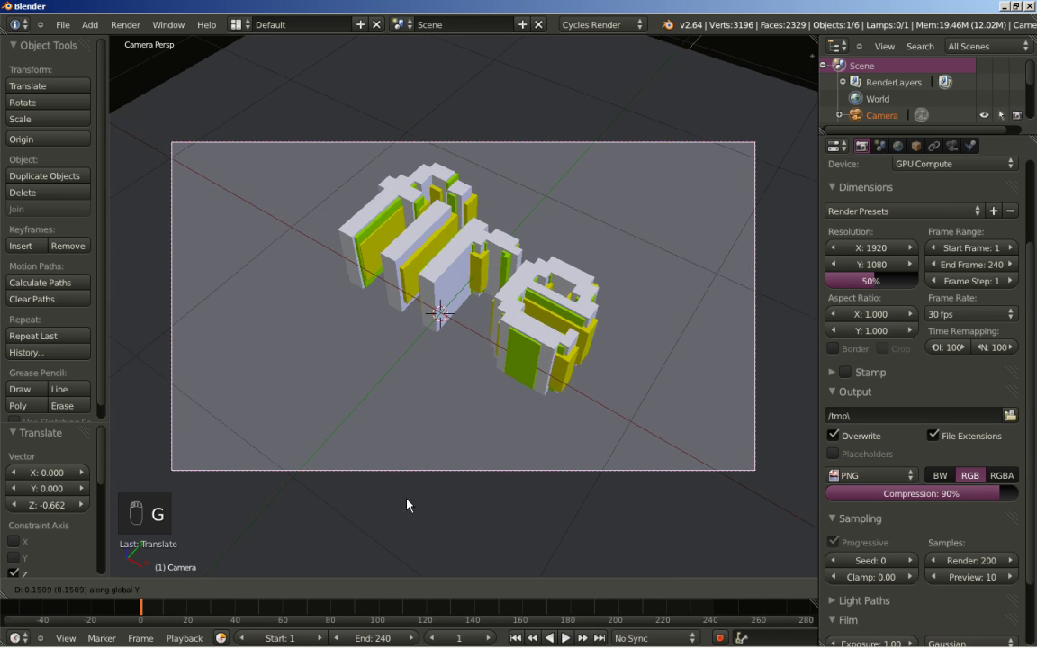
pyautogui.click(432, 490)
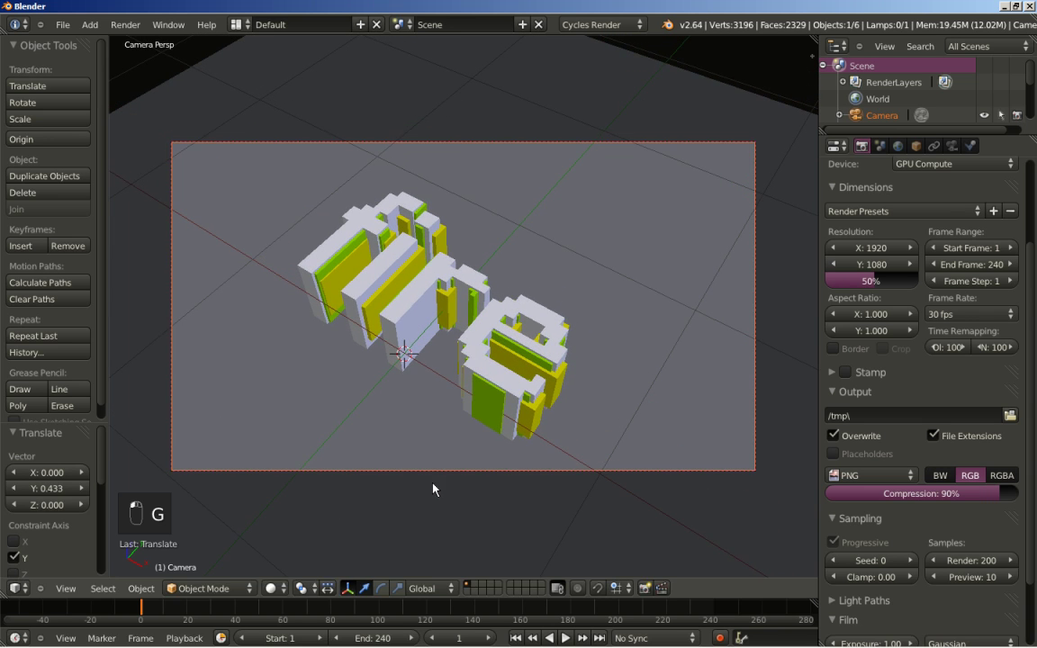
# - Set the yellow text's Text_Two material to an orange-red diffuse color and sample that color as its viewport color
pyautogui.rightClick(403, 299)
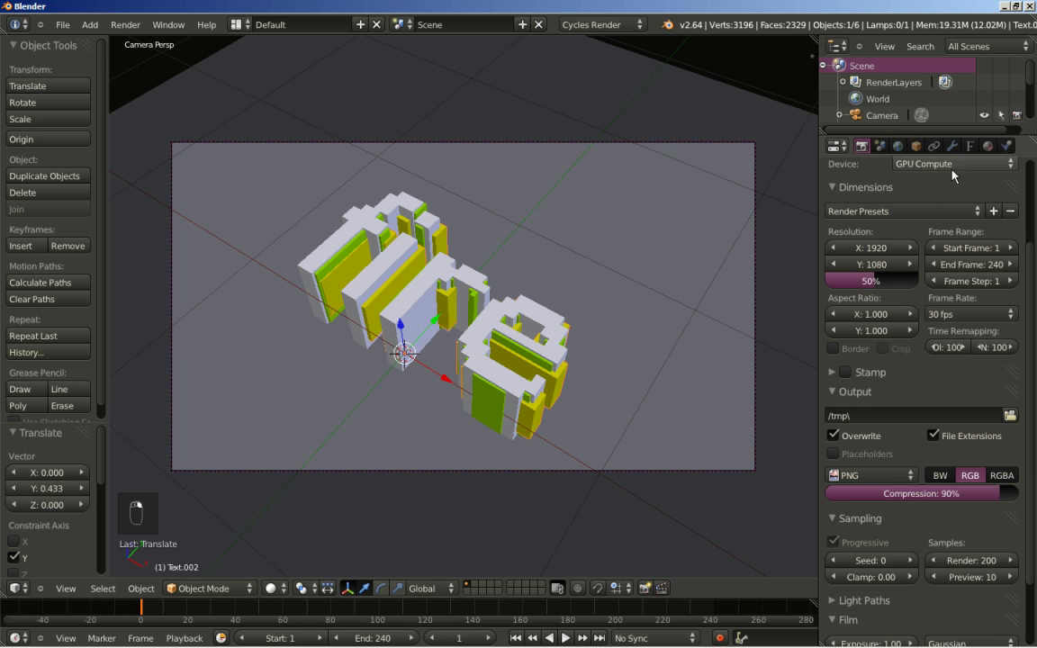
pyautogui.click(988, 147)
pyautogui.click(915, 327)
pyautogui.click(923, 221)
pyautogui.click(924, 225)
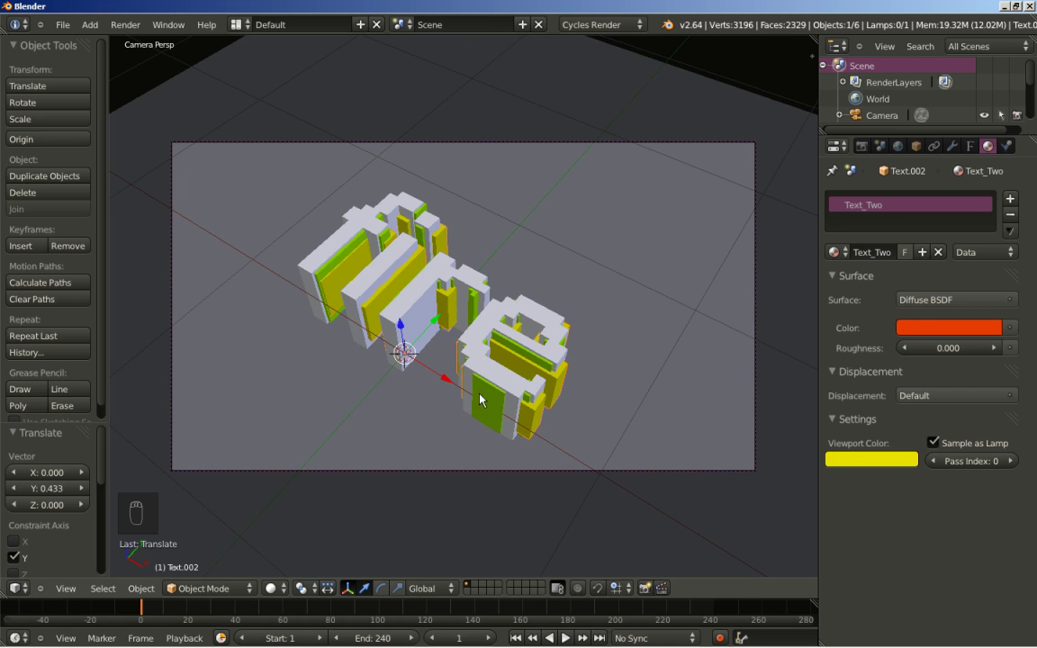
pyautogui.click(851, 461)
pyautogui.click(896, 405)
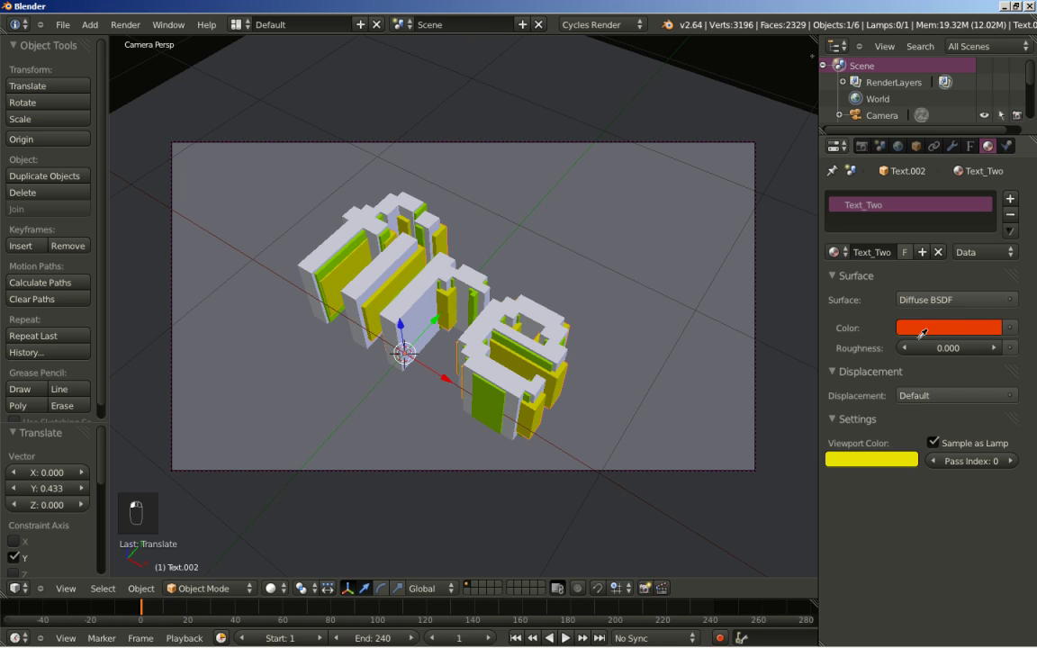
pyautogui.click(923, 333)
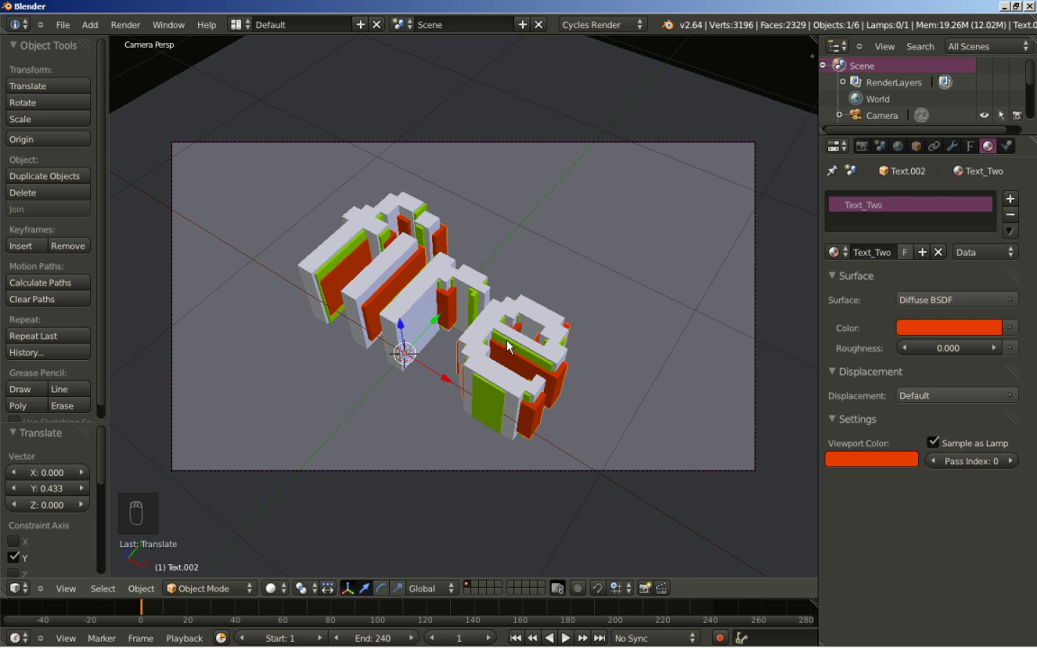
# - Set the Cycles render samples to 300
pyautogui.click(862, 145)
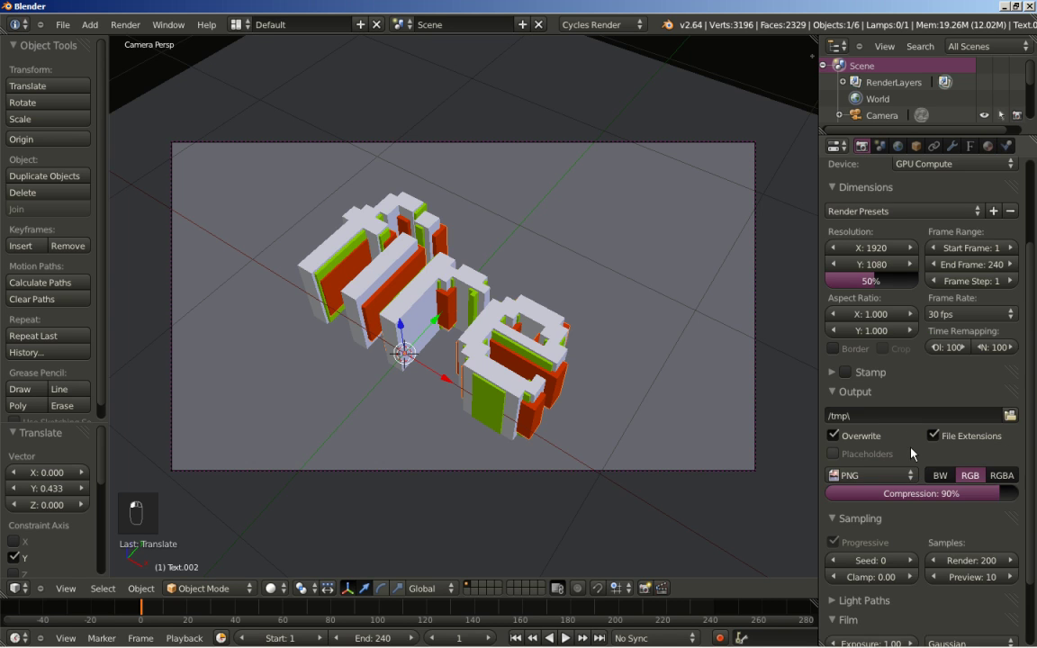
pyautogui.scroll(-3, 912, 453)
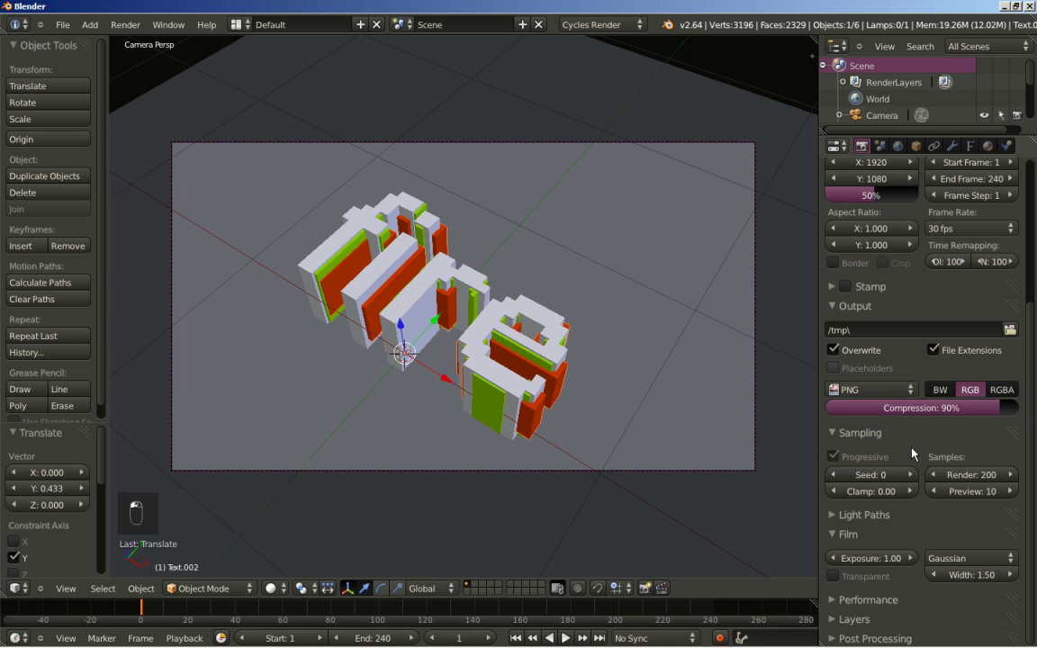
pyautogui.click(985, 474)
pyautogui.write('300')
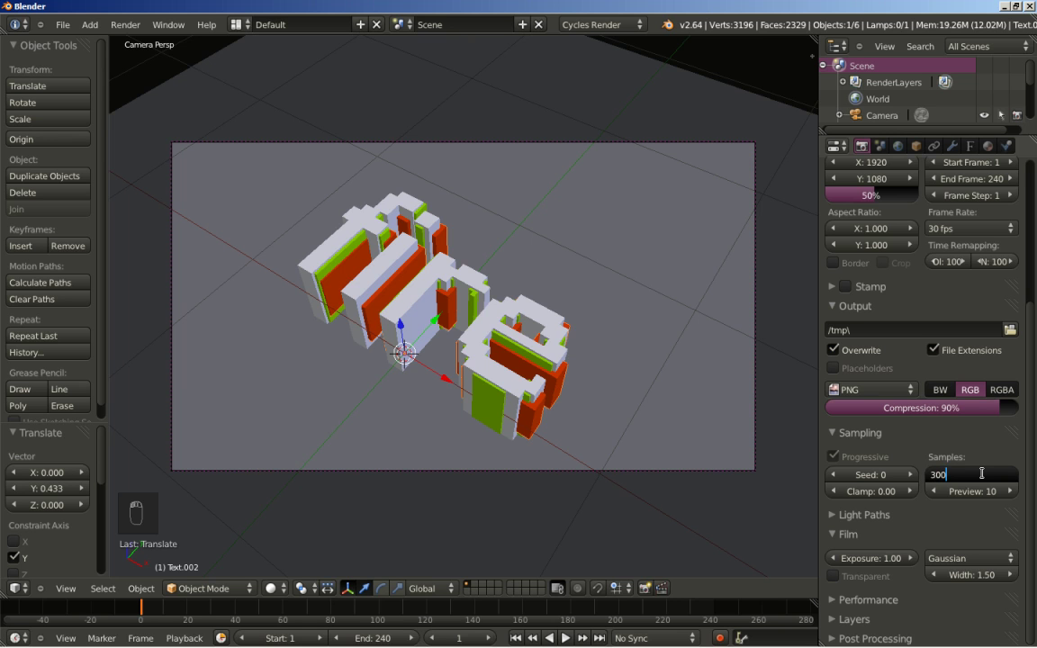
pyautogui.press('Return')
pyautogui.scroll(7, 888, 387)
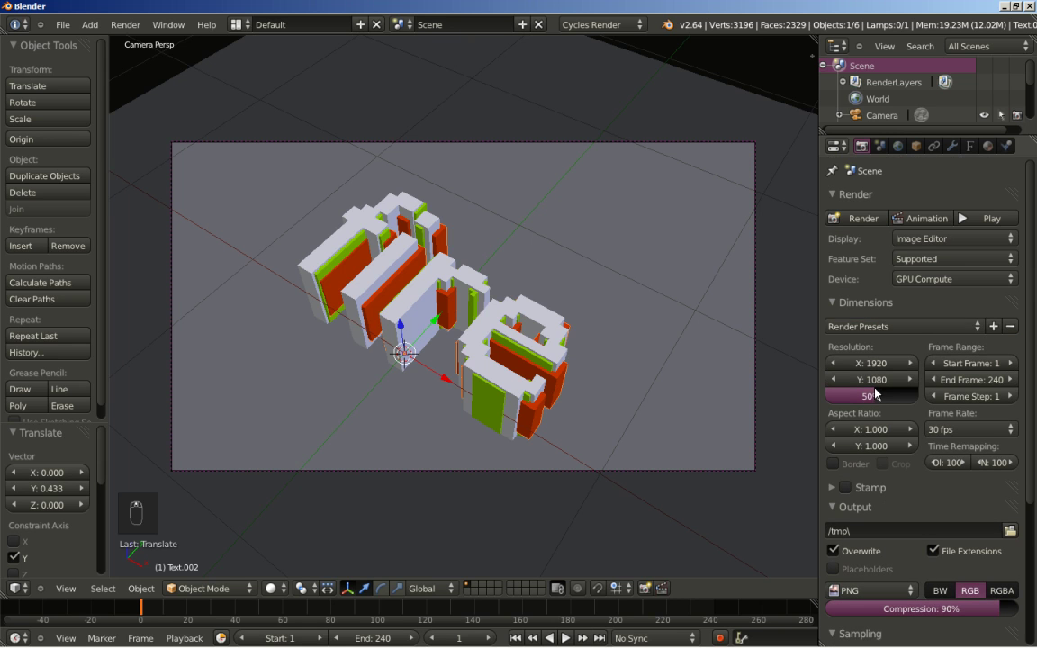
# - Start a test render of the recolored text, check the first tiles, and cancel back to the 3D view
pyautogui.click(851, 221)
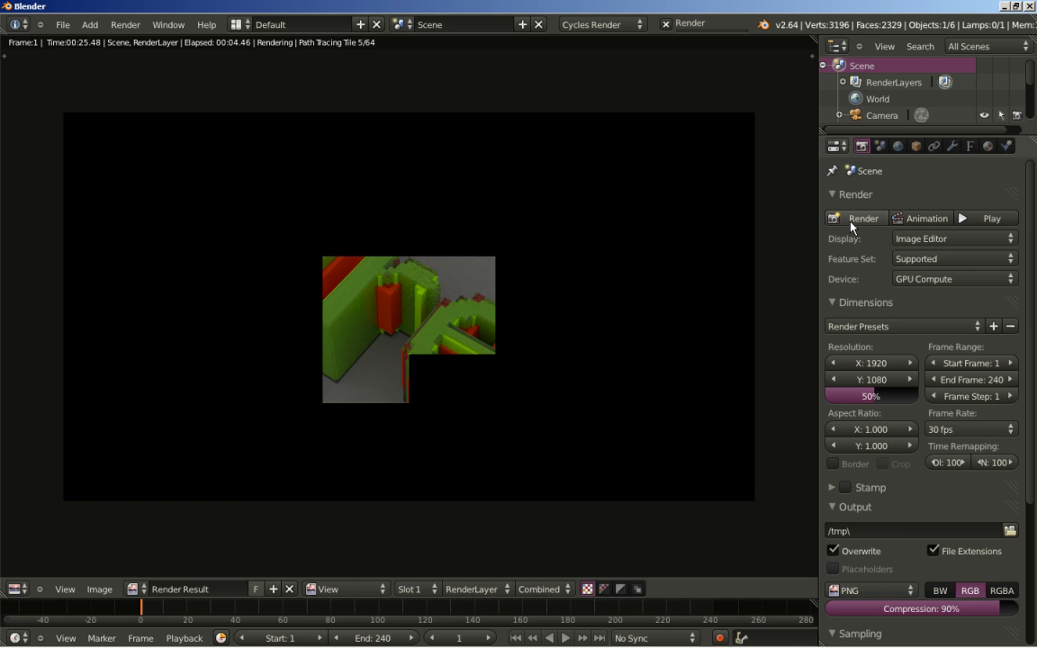
pyautogui.press('Escape')
pyautogui.press('Escape')
pyautogui.press('Escape')
pyautogui.press('Escape')
# - Brighten the world background color to near white and start a new render of the scene
pyautogui.click(897, 146)
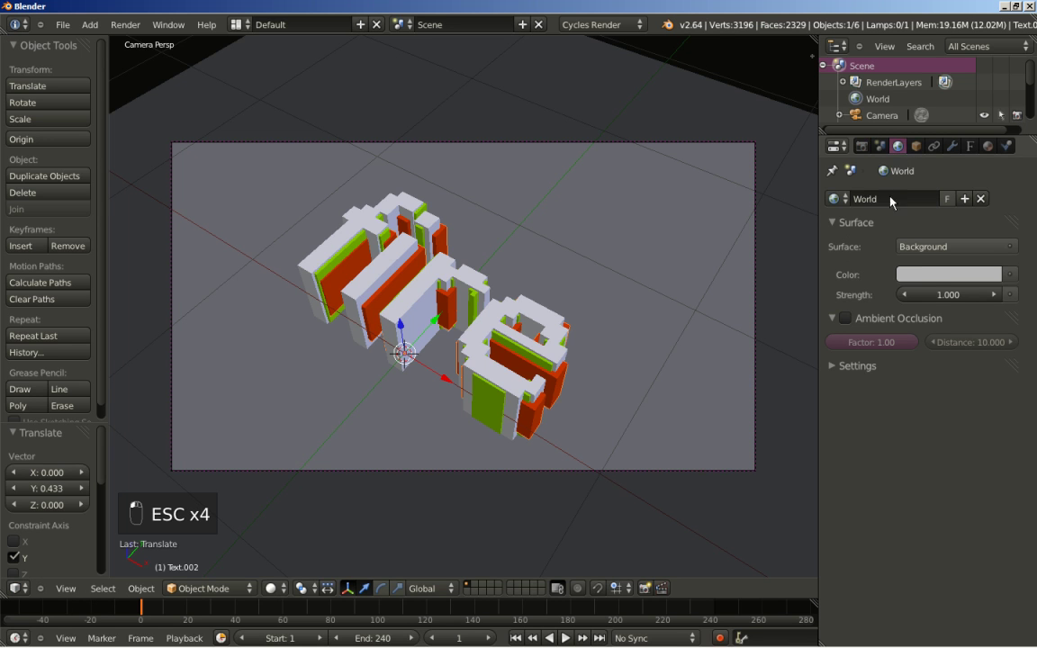
pyautogui.click(936, 274)
pyautogui.moveTo(990, 90); pyautogui.dragTo(995, 77)
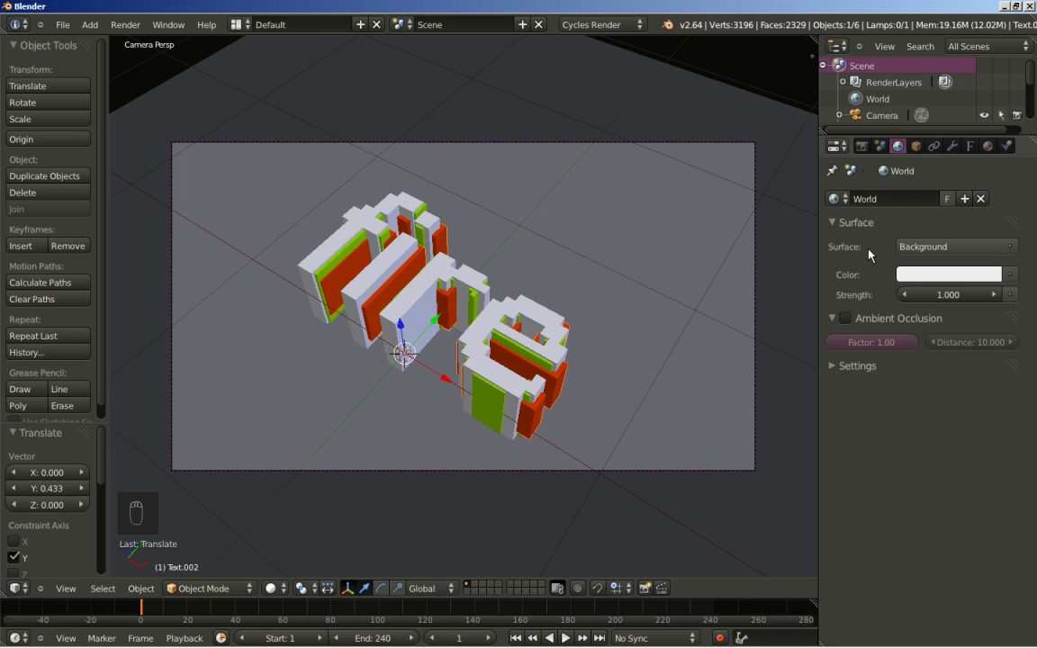
pyautogui.click(862, 146)
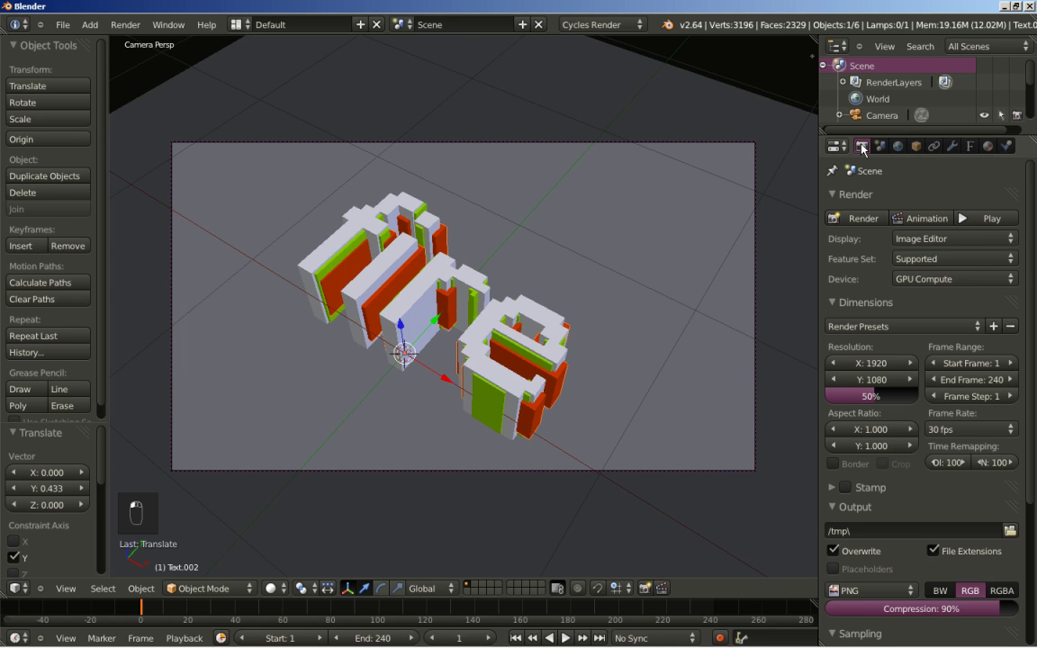
pyautogui.click(860, 223)
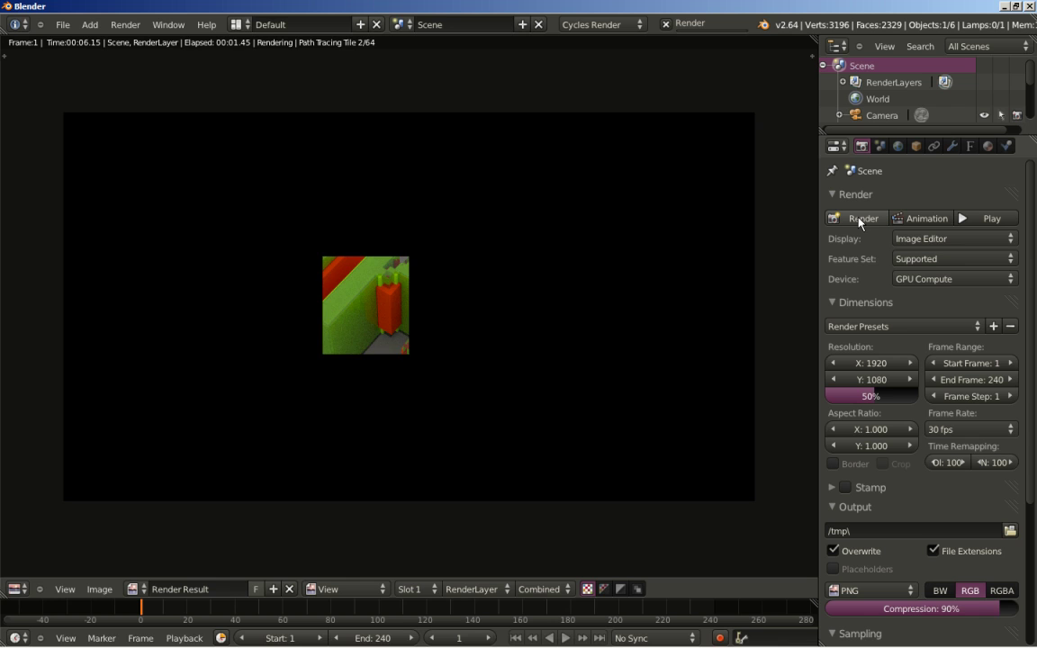